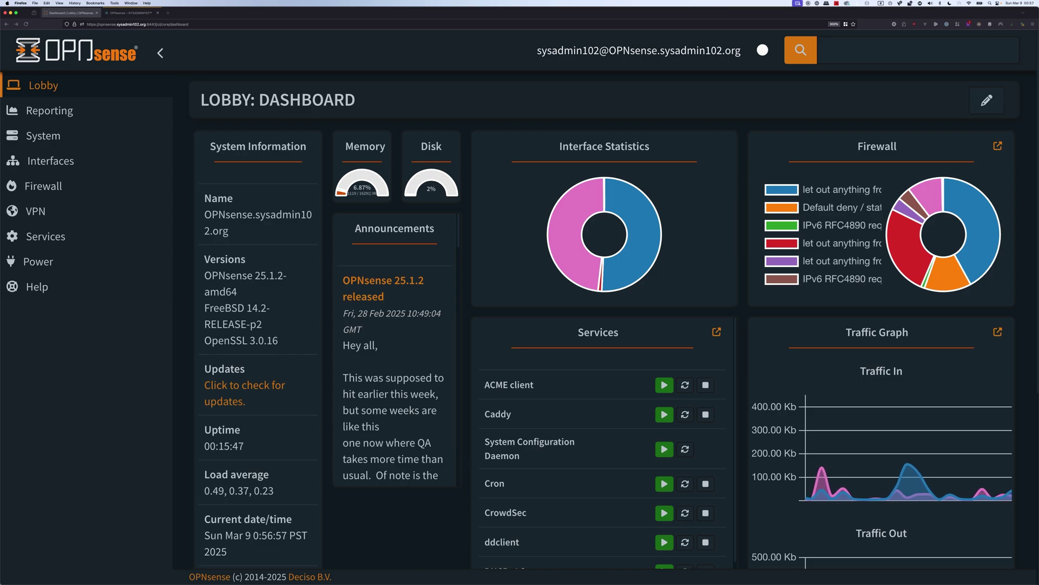
Run the Google Drive setup and test in the system configuration backup settings to back up the configuration.
{"action": "left_click", "coordinate": [43, 135]}
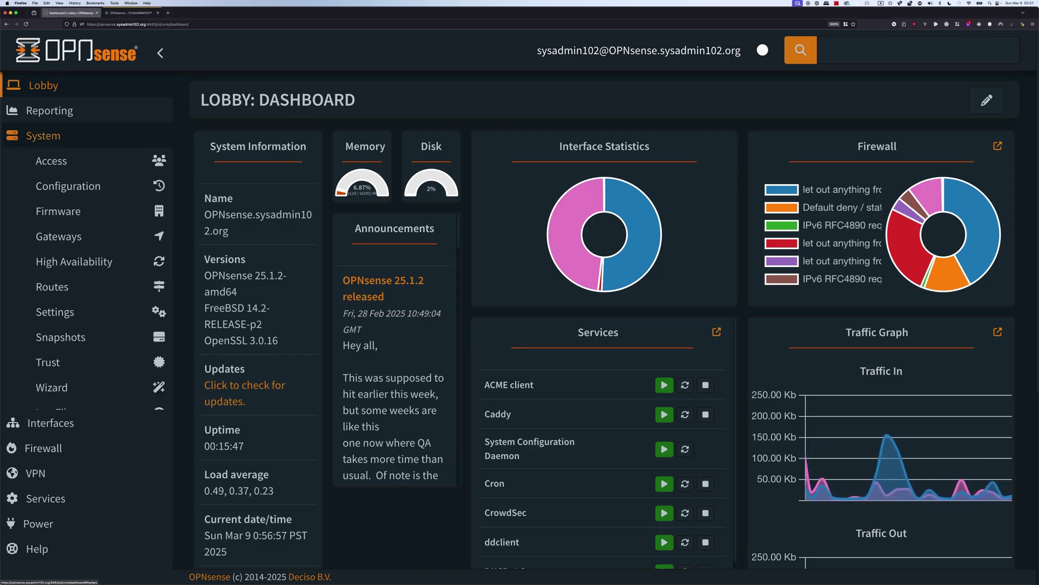
{"action": "left_click", "coordinate": [67, 186]}
{"action": "left_click", "coordinate": [61, 210]}
{"action": "scroll", "coordinate": [604, 325], "scroll_direction": "down", "scroll_amount": 10}
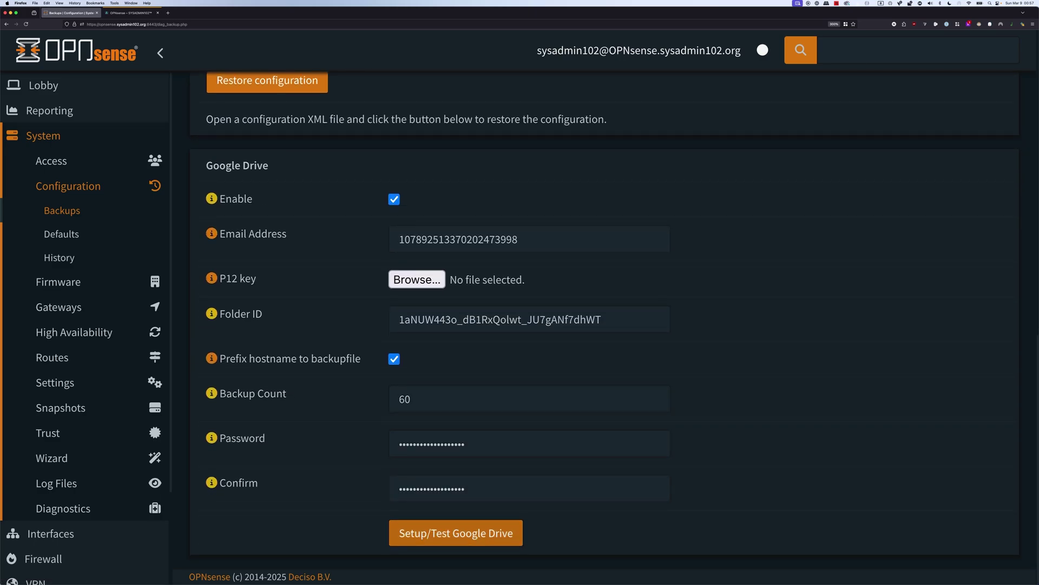
{"action": "left_click", "coordinate": [456, 533]}
{"action": "scroll", "coordinate": [604, 319], "scroll_direction": "up", "scroll_amount": 5}
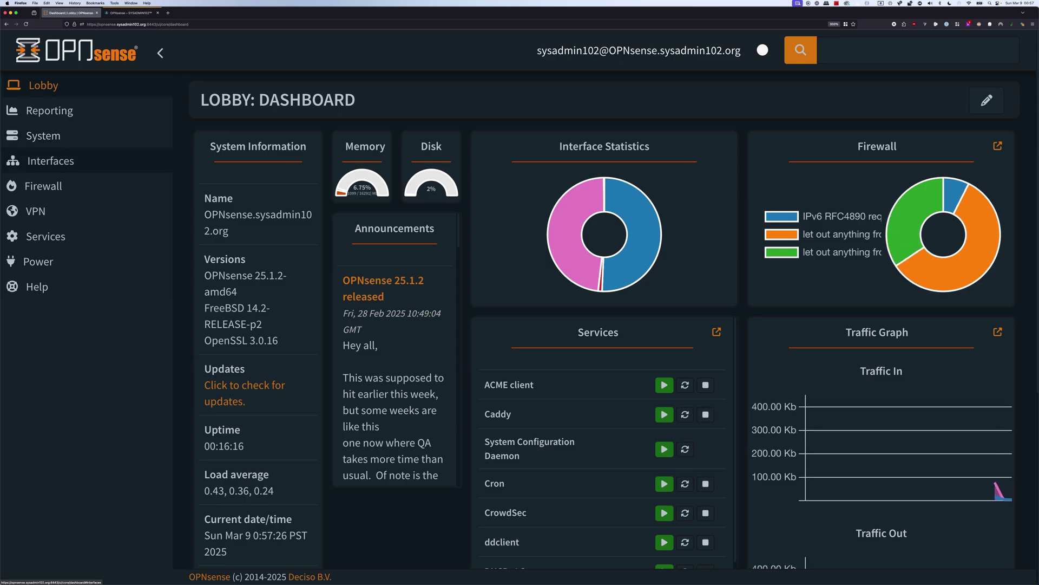
Disable the carp_status_change and gateway_alert services in the Monit service settings and apply the changes.
{"action": "left_click", "coordinate": [46, 236]}
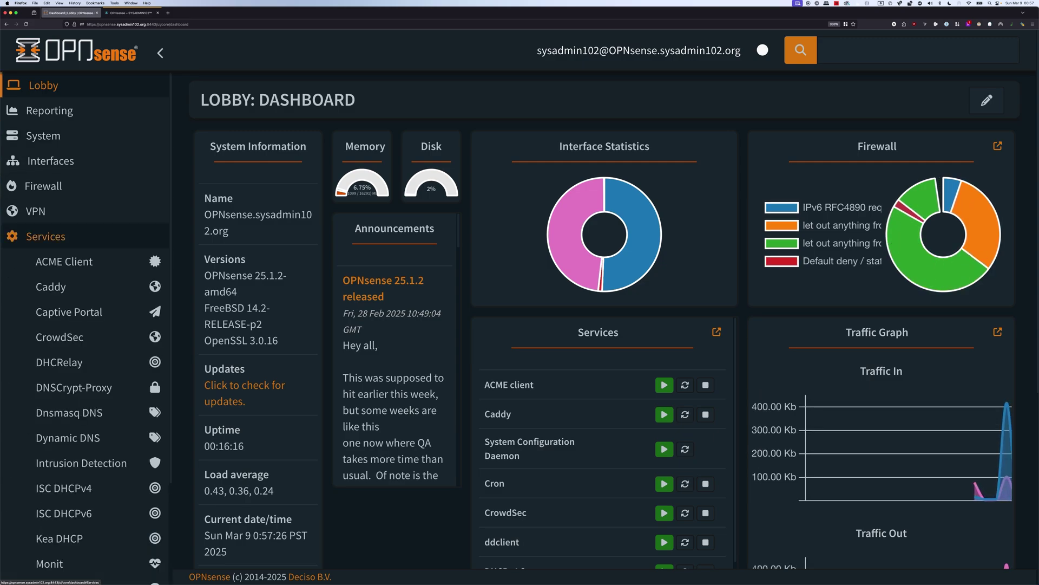
{"action": "scroll", "coordinate": [85, 324], "scroll_direction": "down", "scroll_amount": 5}
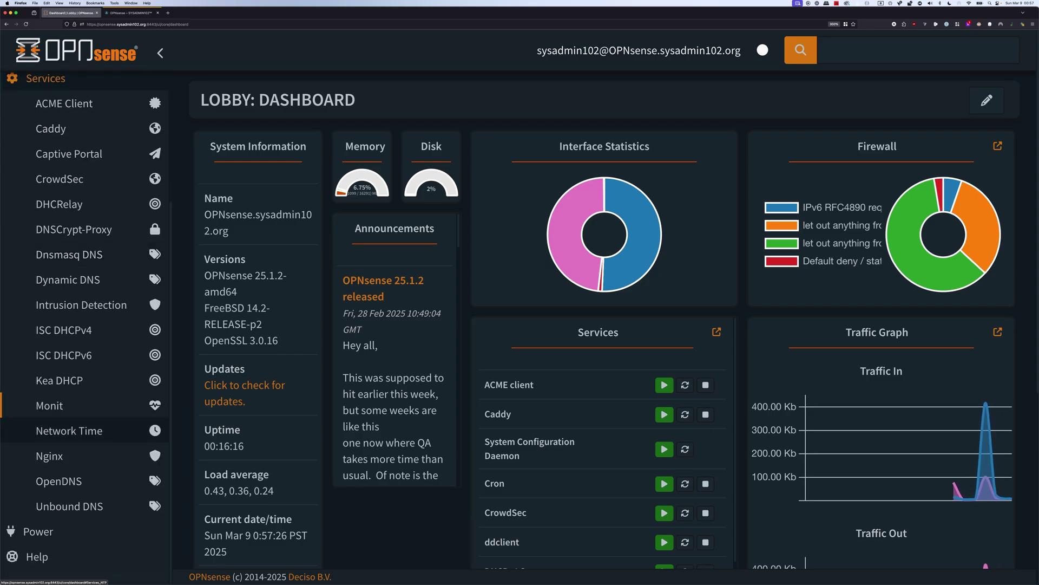
{"action": "left_click", "coordinate": [51, 405]}
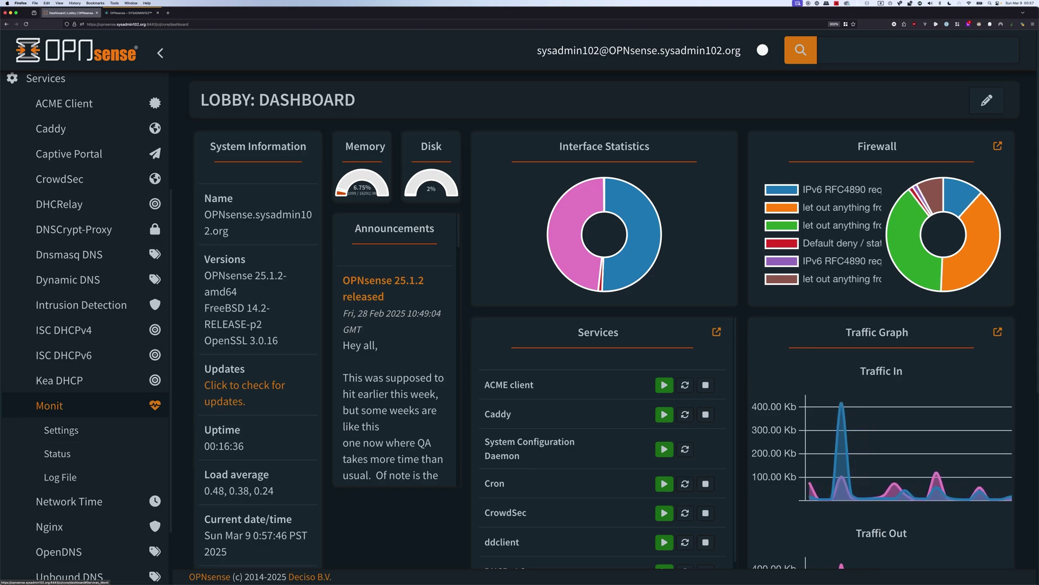
{"action": "left_click", "coordinate": [60, 430]}
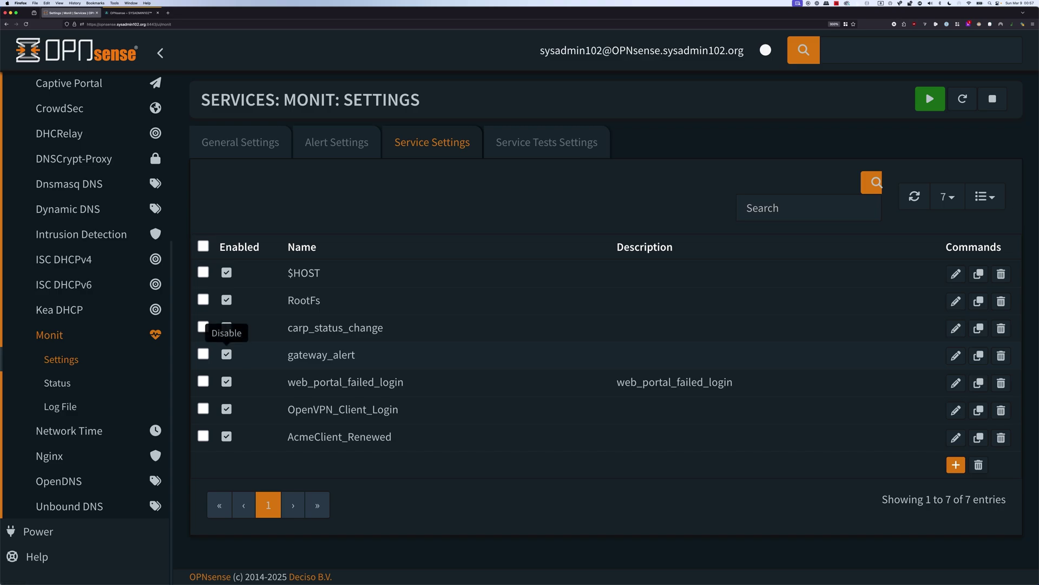
{"action": "left_click", "coordinate": [227, 354]}
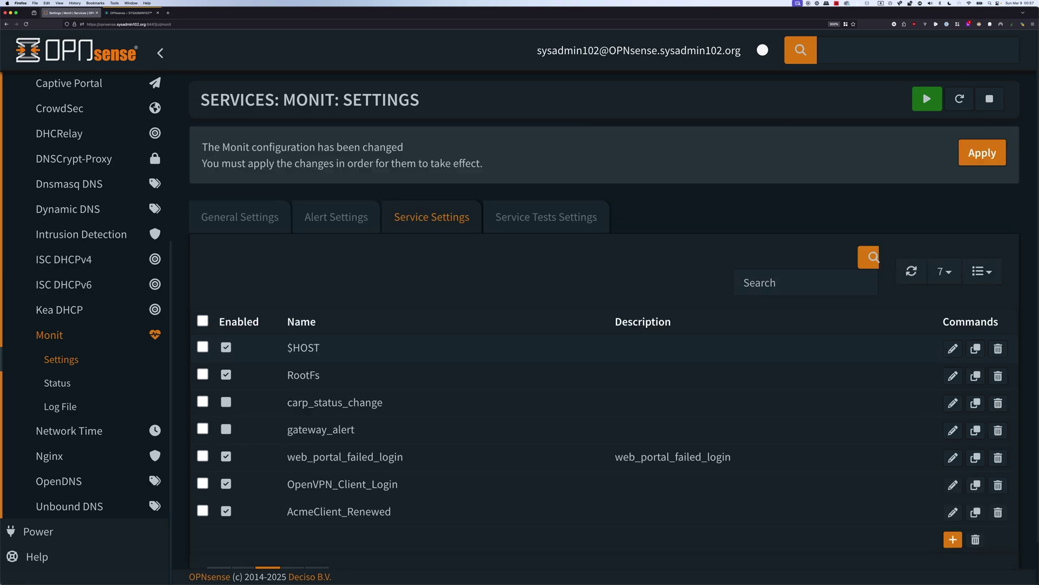
{"action": "left_click", "coordinate": [982, 152]}
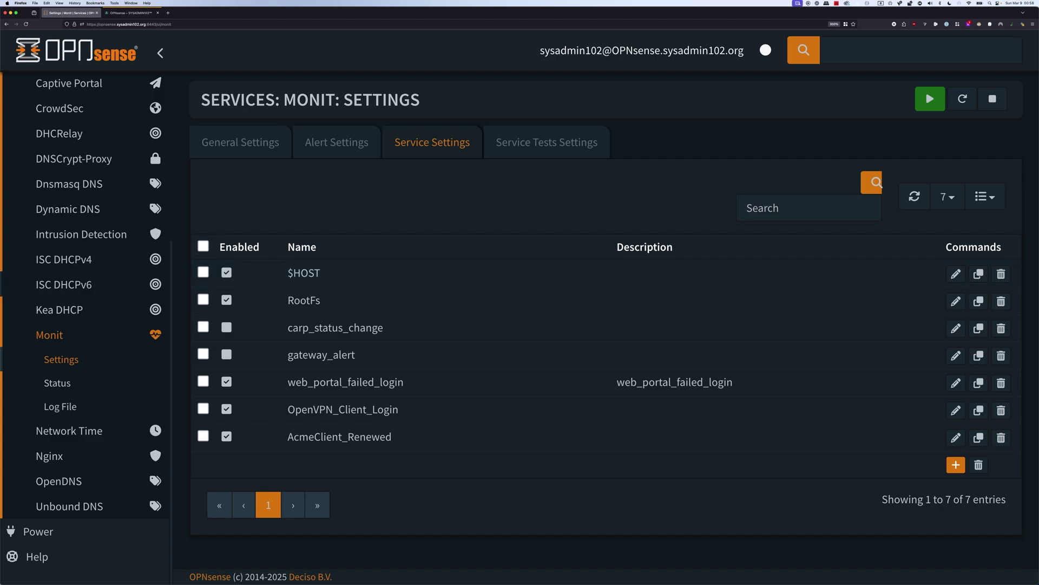
Add a system gateway group named WG_VPN_Failover.
{"action": "scroll", "coordinate": [81, 296], "scroll_direction": "up", "scroll_amount": 3}
{"action": "scroll", "coordinate": [87, 325], "scroll_direction": "up", "scroll_amount": 2}
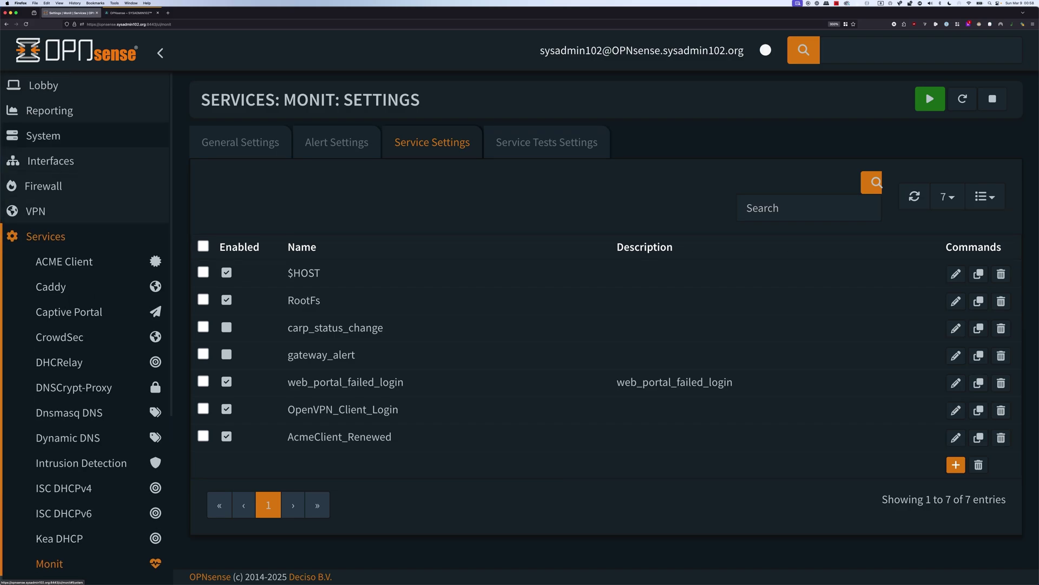
{"action": "left_click", "coordinate": [43, 135]}
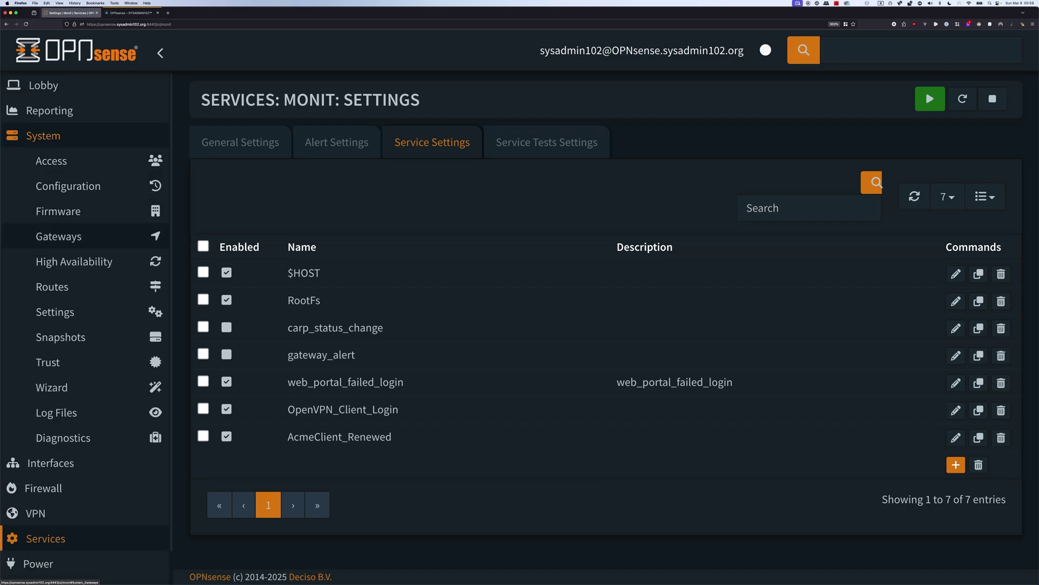
{"action": "left_click", "coordinate": [58, 236]}
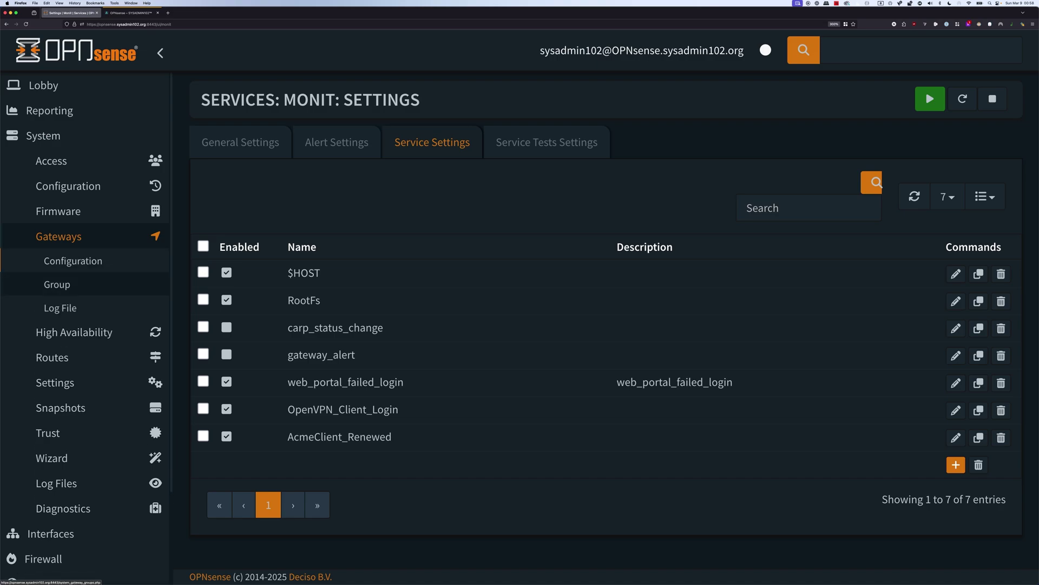
{"action": "left_click", "coordinate": [57, 284]}
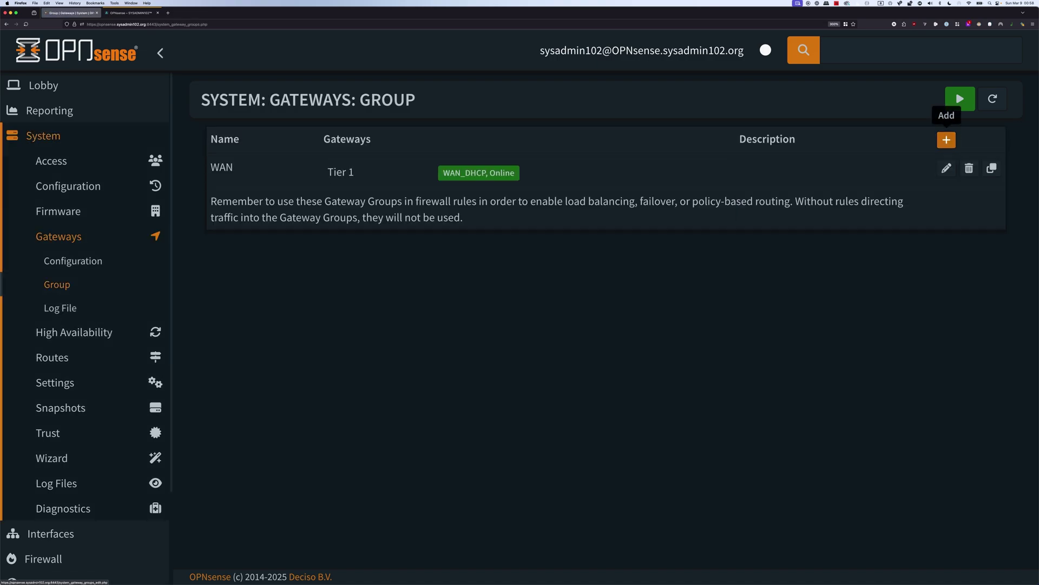
{"action": "left_click", "coordinate": [946, 140]}
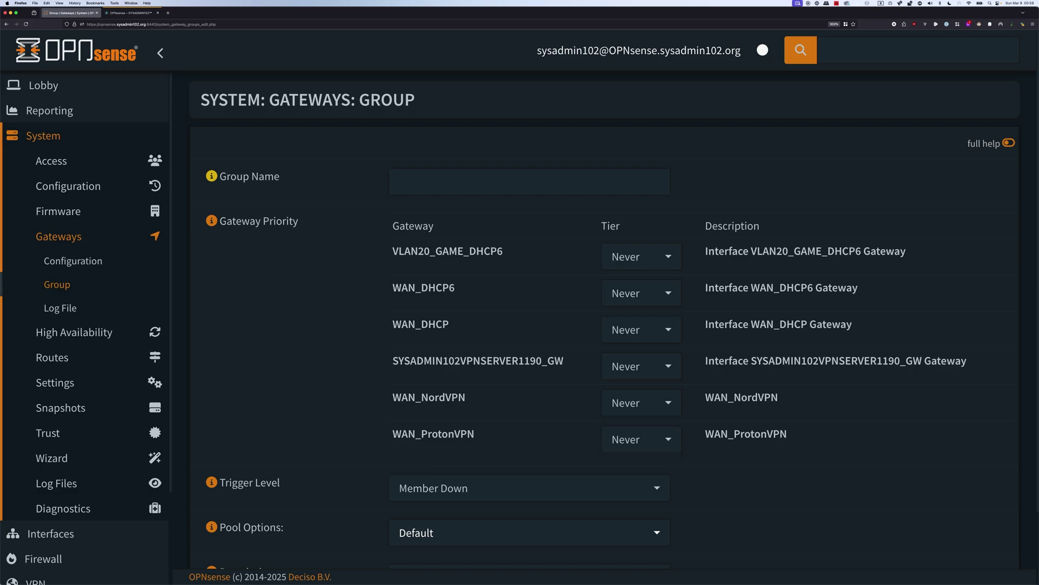
{"action": "left_click", "coordinate": [399, 181]}
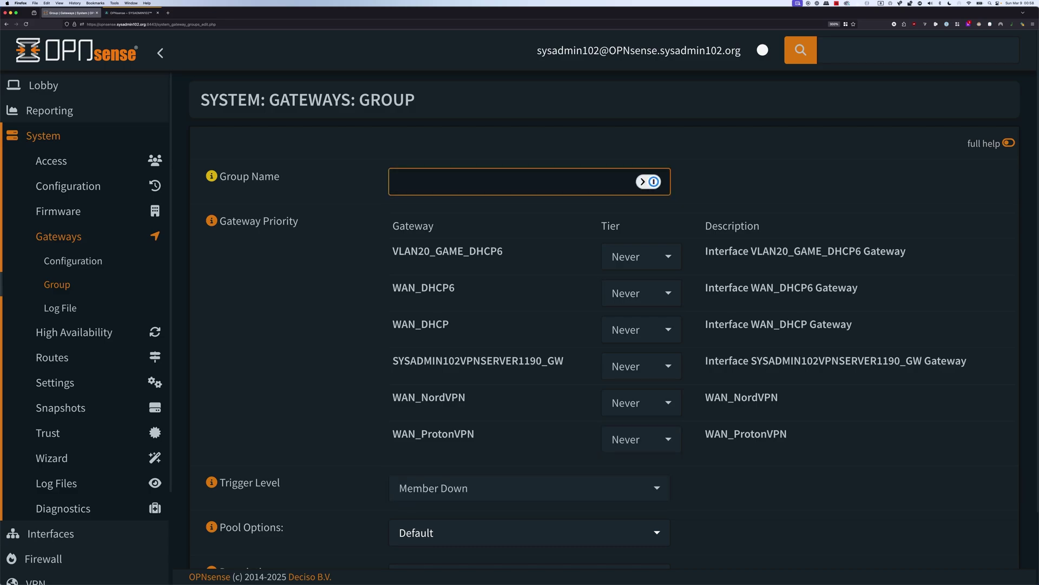
{"action": "type", "text": "WG_VPN_Failover"}
Set the gateway priority to Tier 1 for WAN_ProtonVPN and Tier 2 for WAN_NordVPN.
{"action": "scroll", "coordinate": [604, 325], "scroll_direction": "down", "scroll_amount": 2}
{"action": "scroll", "coordinate": [605, 321], "scroll_direction": "down", "scroll_amount": 1}
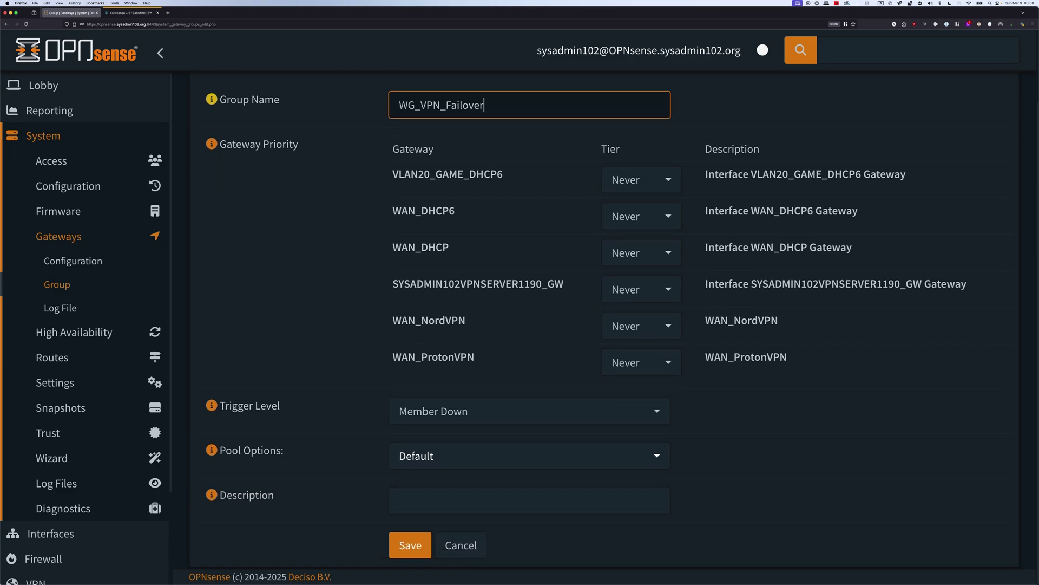
{"action": "left_click", "coordinate": [642, 362]}
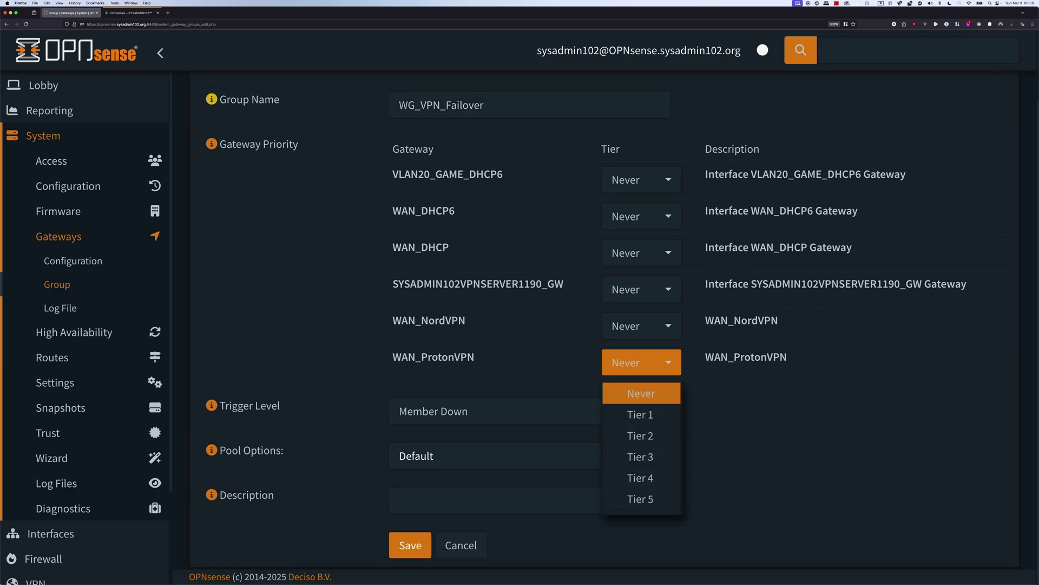
{"action": "left_click", "coordinate": [640, 415]}
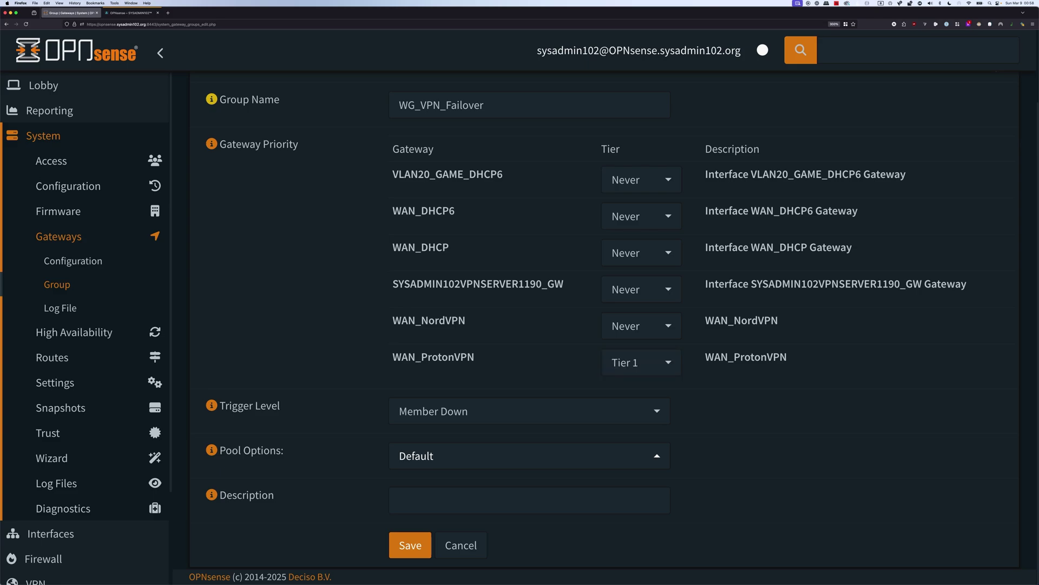
{"action": "left_click", "coordinate": [641, 326]}
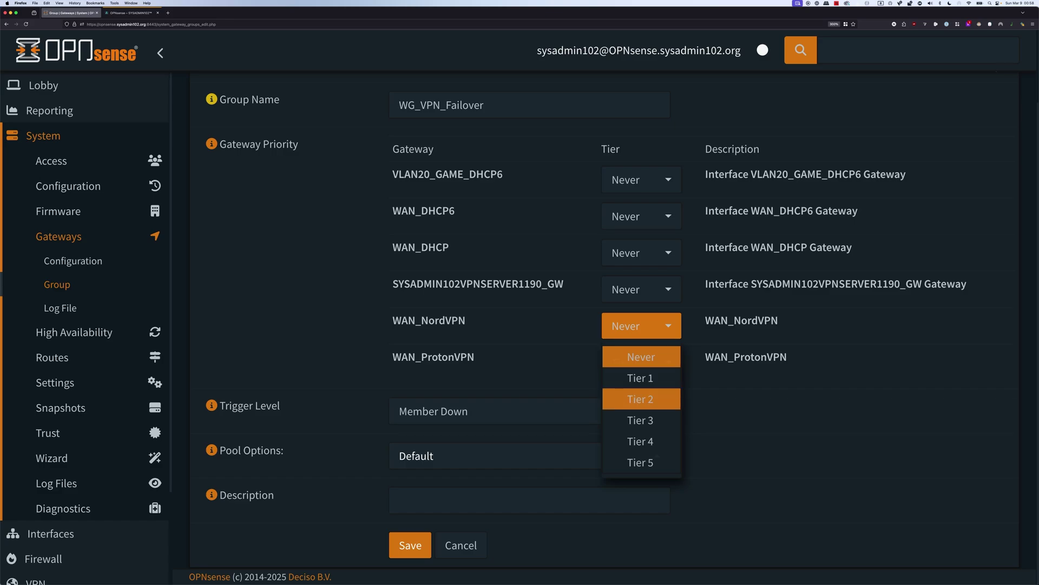
{"action": "left_click", "coordinate": [640, 399]}
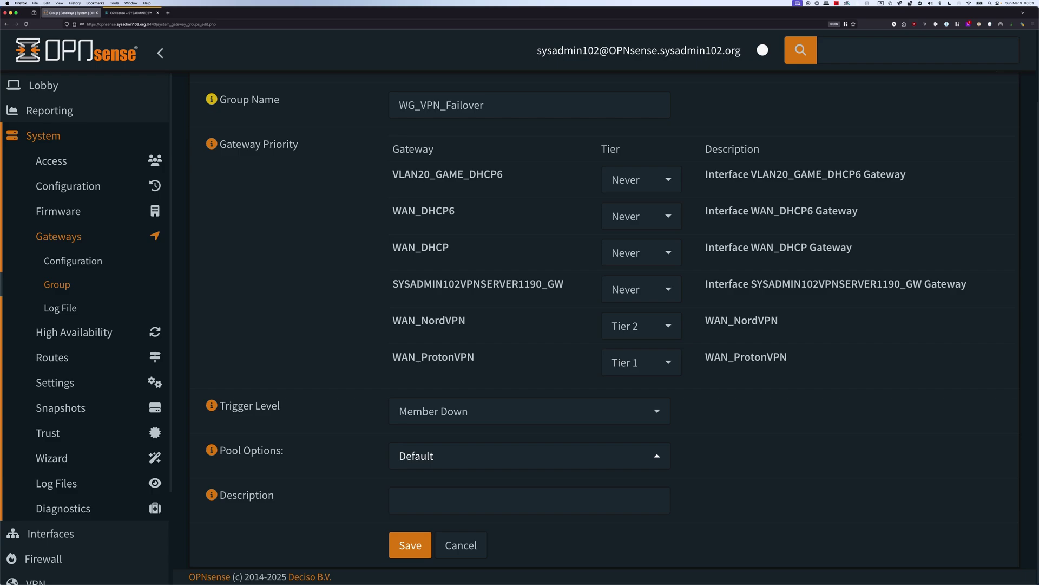
Give the gateway group the description "Wireguard VPN Failover" and the trigger level Packet Loss or High Latency, saving and applying it.
{"action": "left_click", "coordinate": [529, 499]}
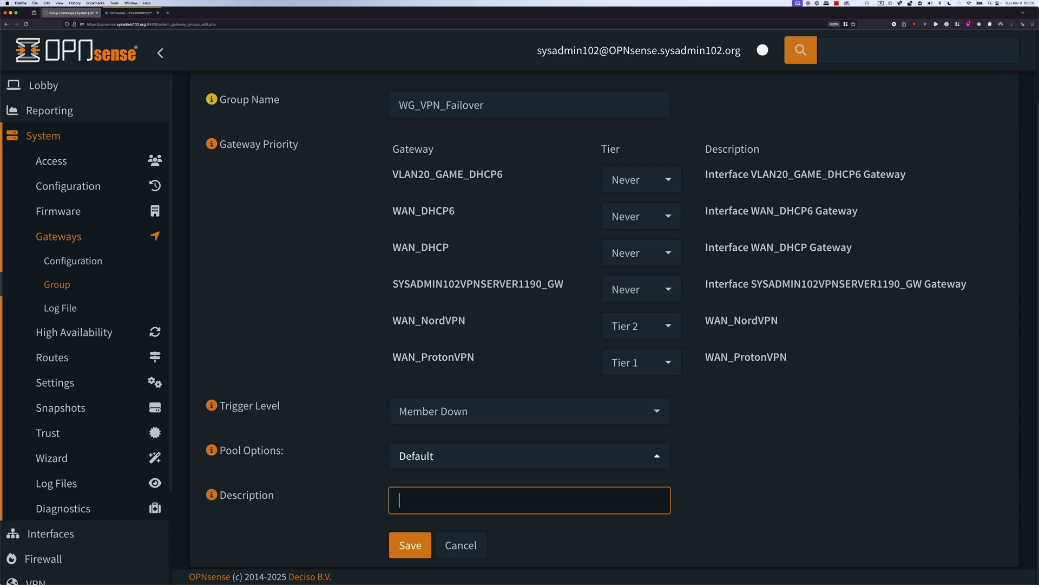
{"action": "type", "text": "Wireguard VPN Failover"}
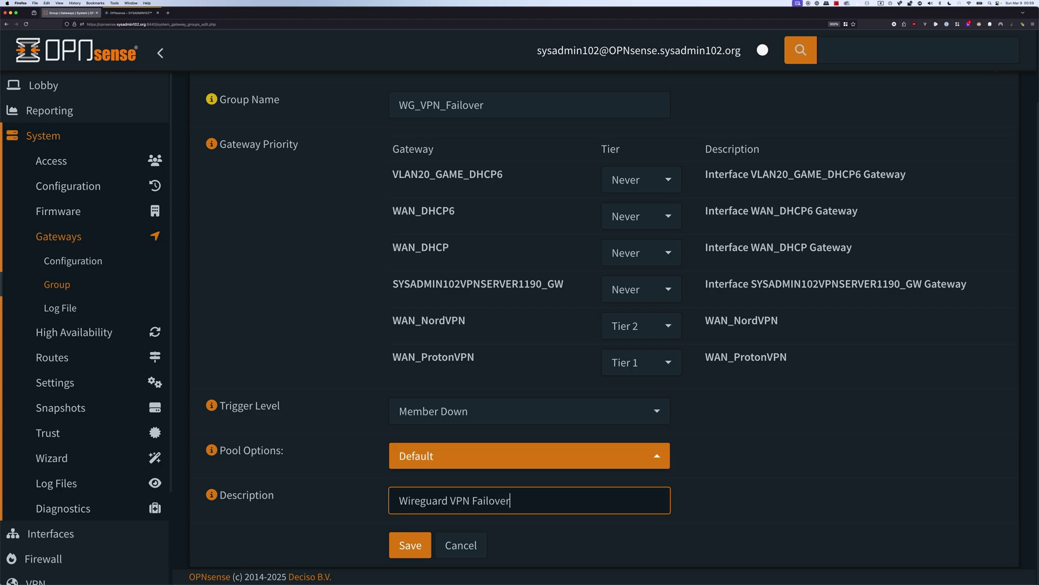
{"action": "left_click", "coordinate": [528, 410]}
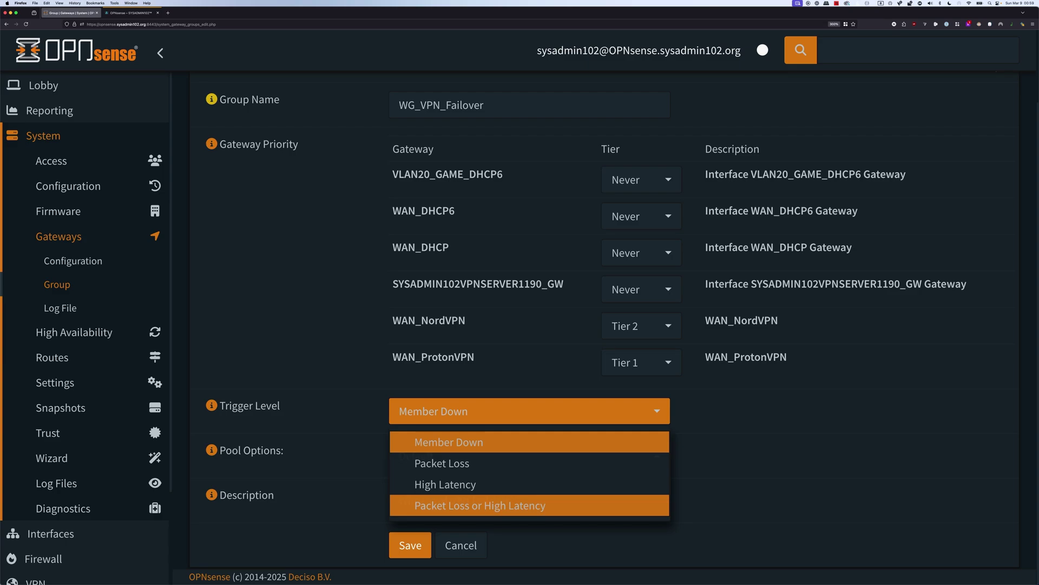
{"action": "left_click", "coordinate": [480, 505]}
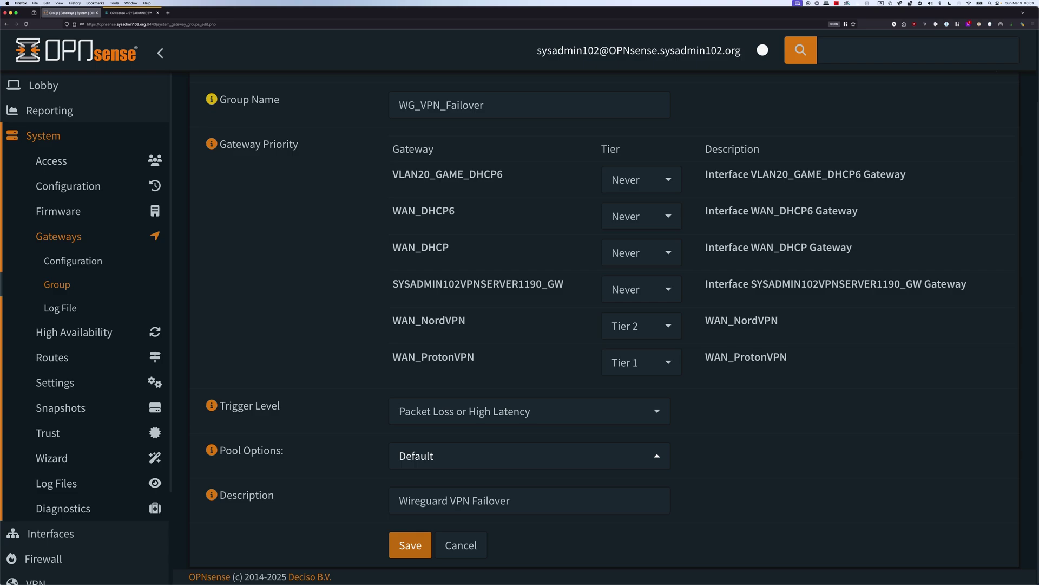
{"action": "left_click", "coordinate": [410, 545]}
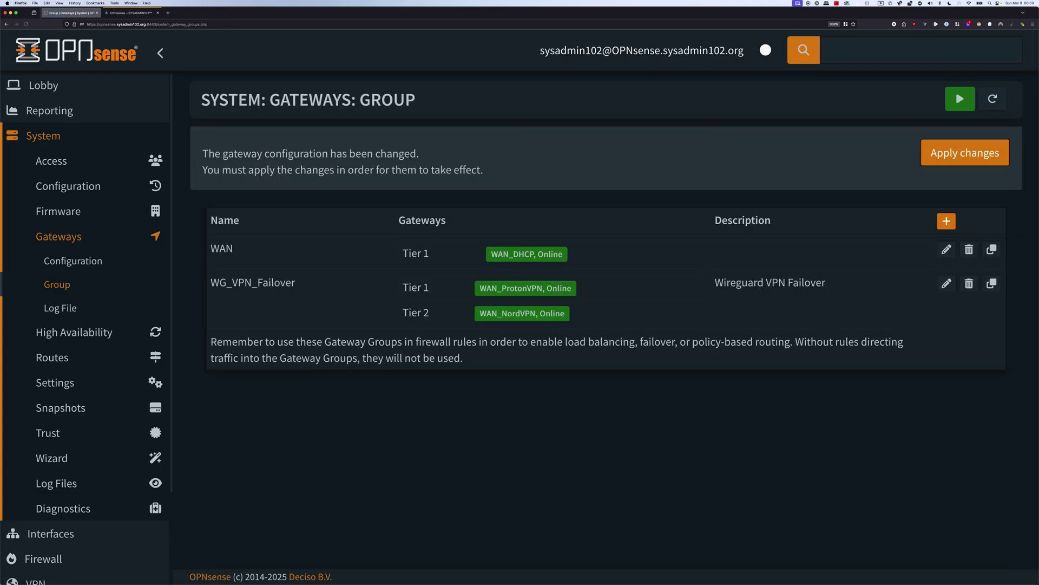
{"action": "left_click", "coordinate": [964, 153]}
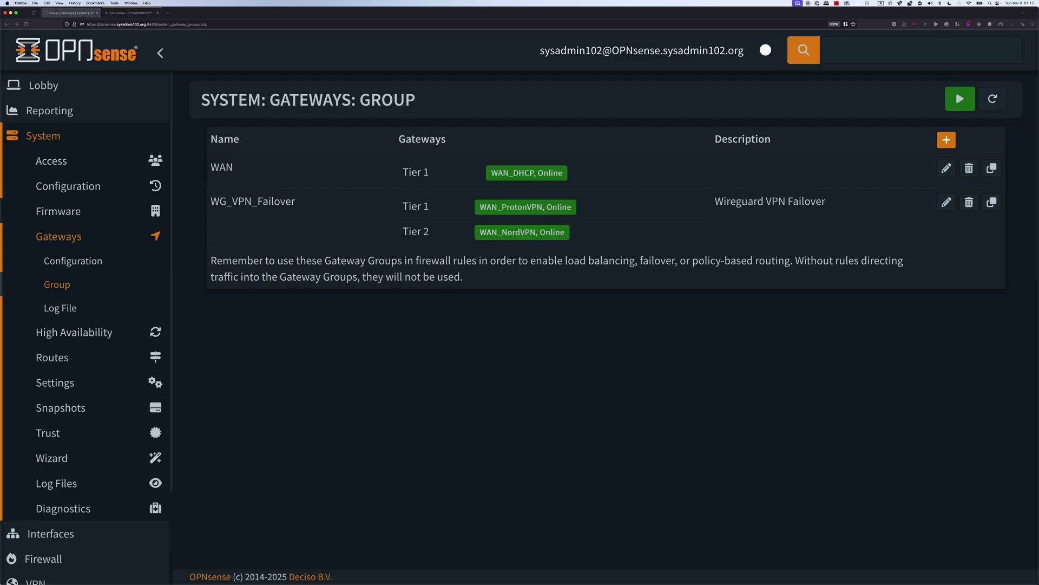
Disable the firewall aliases WG_NordVPN_tunnel and WG_ProtonVPN_Nets.
{"action": "left_click", "coordinate": [43, 135]}
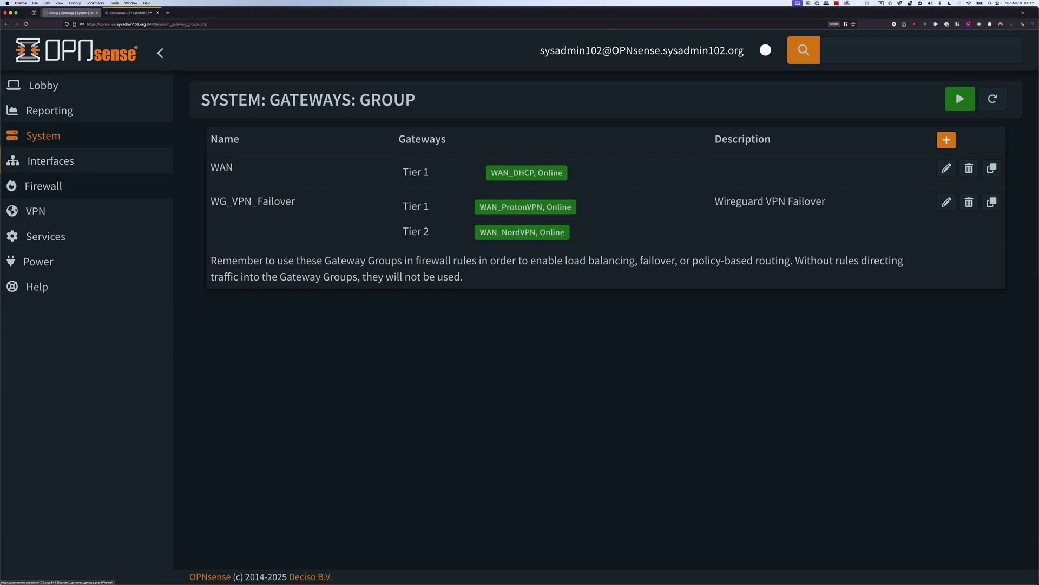
{"action": "left_click", "coordinate": [43, 185]}
{"action": "left_click", "coordinate": [52, 211]}
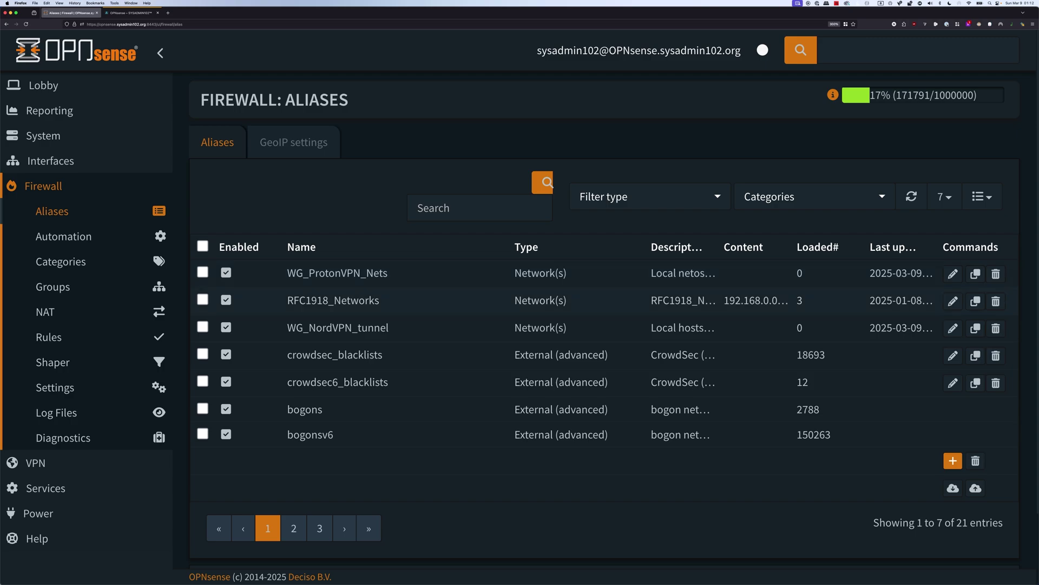
{"action": "left_click", "coordinate": [226, 327]}
{"action": "left_click", "coordinate": [225, 273]}
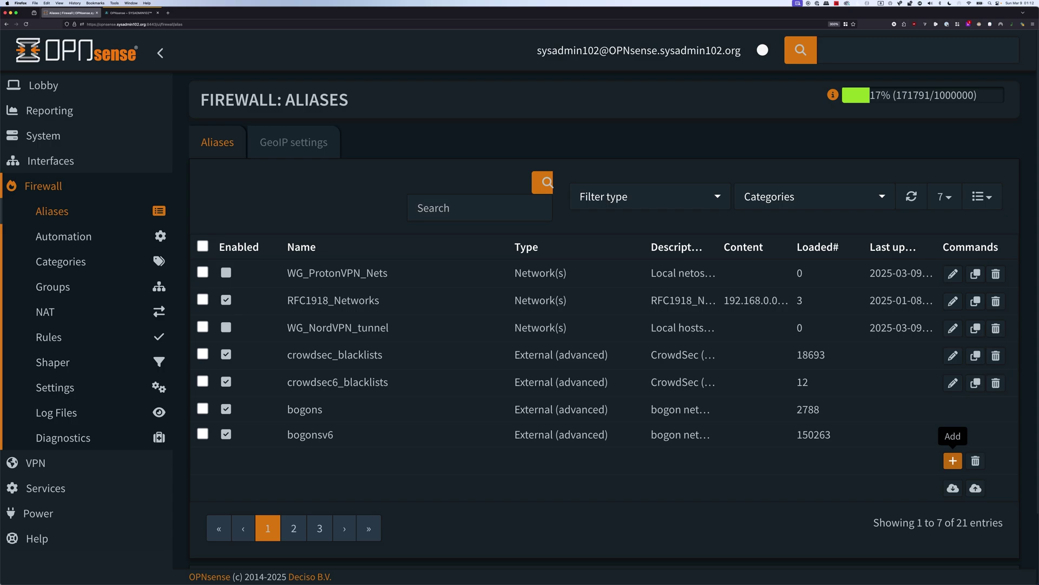
Add a firewall alias named WG_VPN_Tunnel with the type Network(s).
{"action": "left_click", "coordinate": [953, 461]}
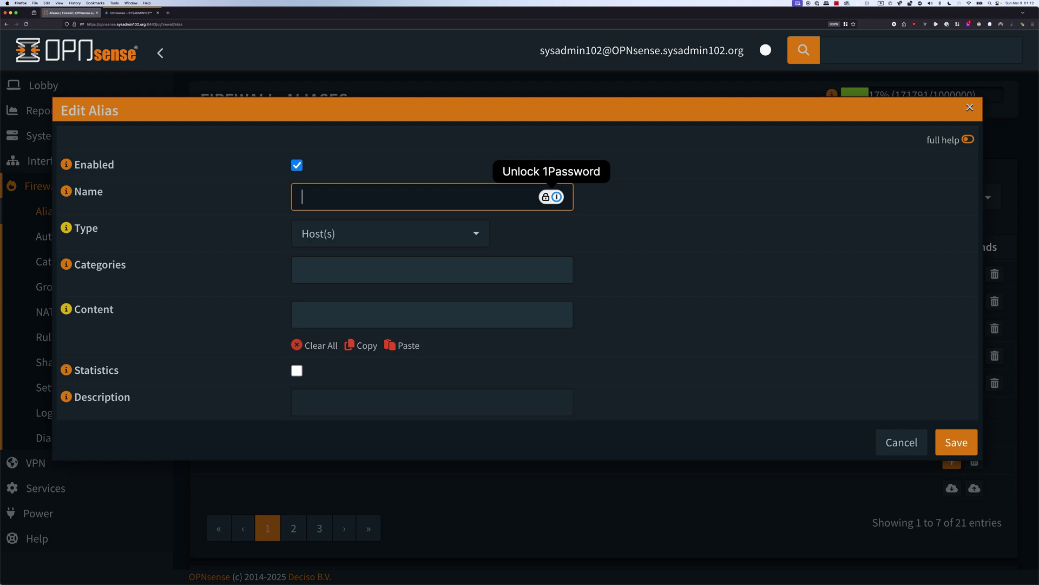
{"action": "type", "text": "WG_"}
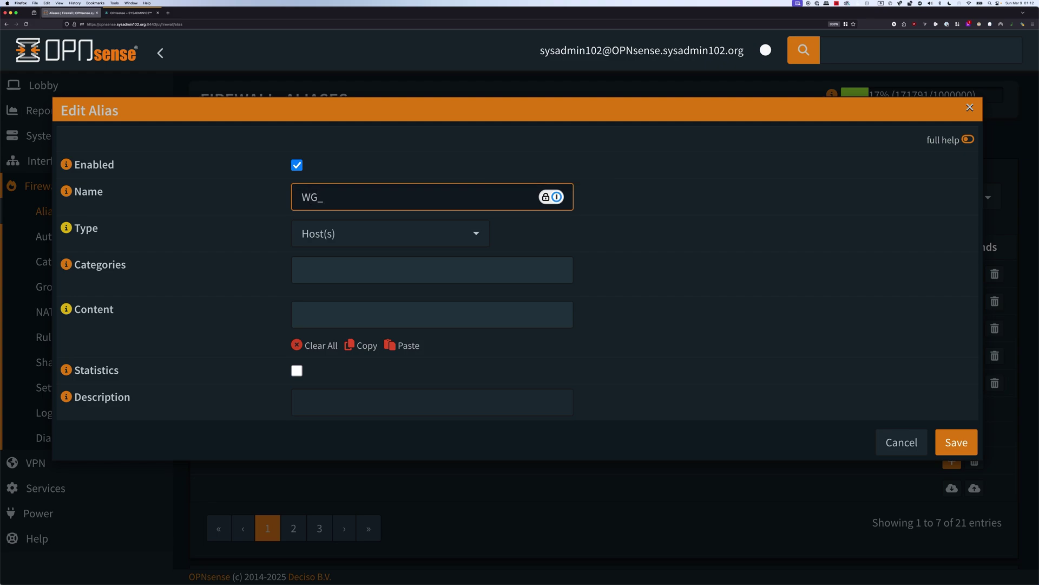
{"action": "type", "text": "VPN_Tunnel"}
{"action": "left_click", "coordinate": [389, 233]}
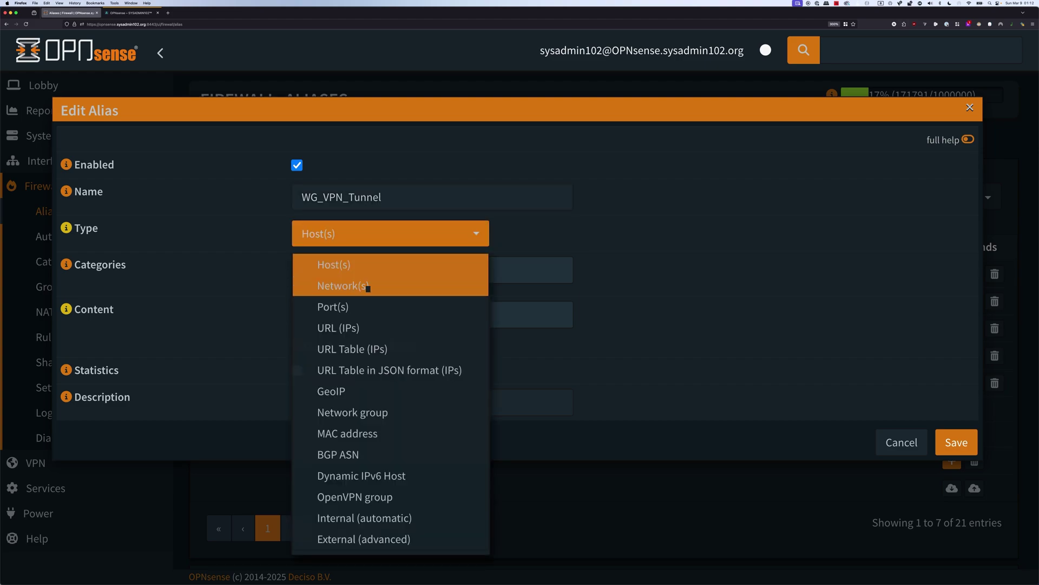
{"action": "left_click", "coordinate": [368, 288]}
Enter the network 10.13.2.1/24 as content of the WG_VPN_Tunnel alias.
{"action": "key", "text": "Tab"}
{"action": "key", "text": "Tab"}
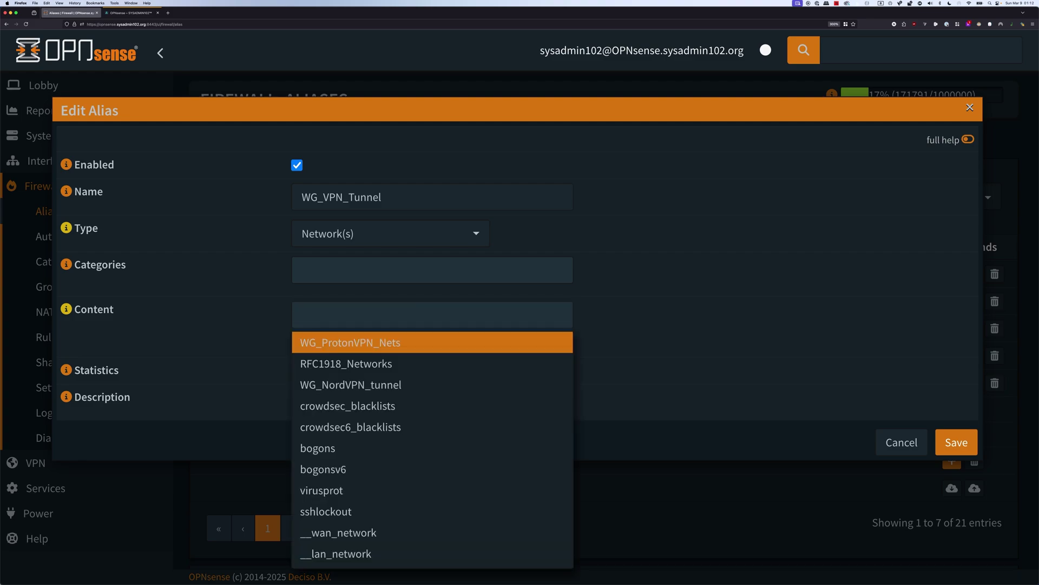
{"action": "type", "text": "10."}
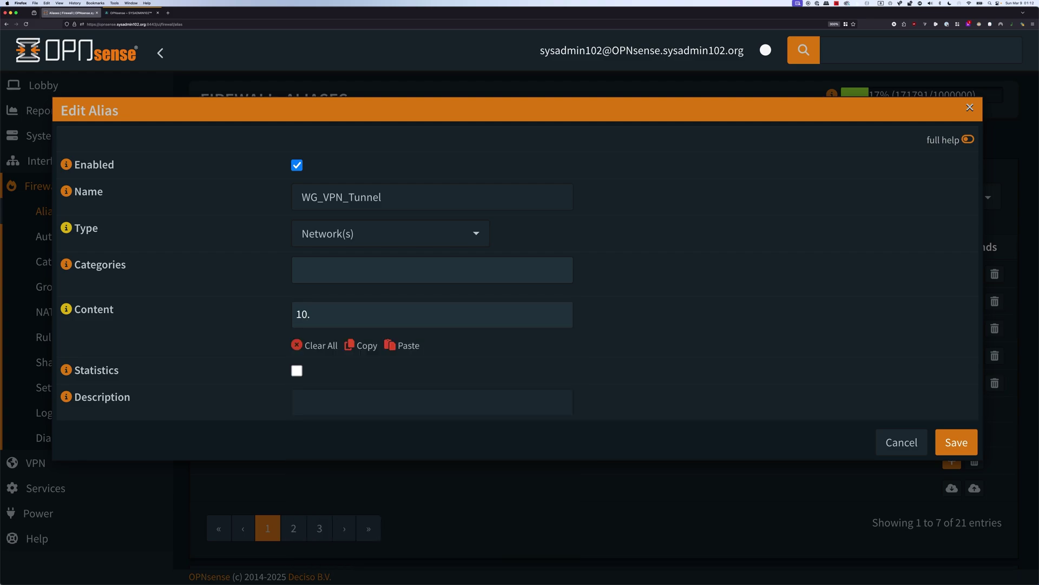
{"action": "type", "text": "13.2.1/24"}
{"action": "key", "text": "Return"}
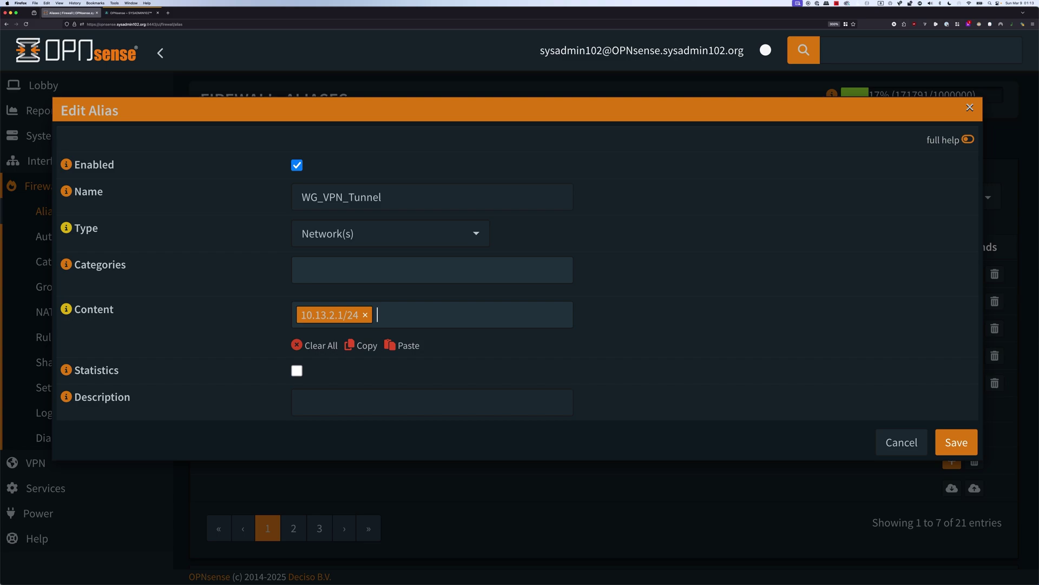
Keep the alias type Network(s), give the alias the description "WireGuard VPN Tunnel for Net(s)", then save and apply it.
{"action": "left_click", "coordinate": [389, 234]}
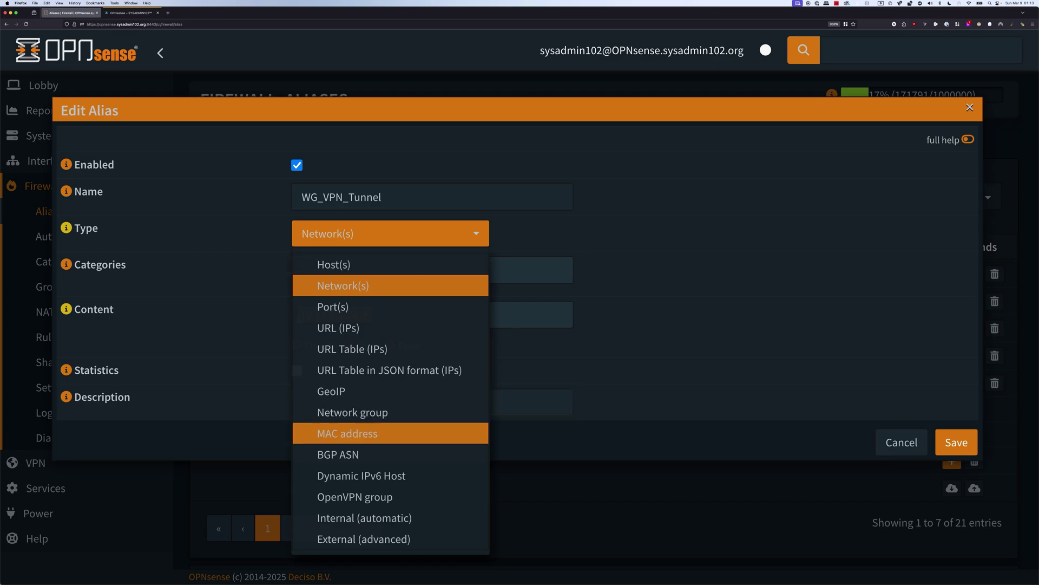
{"action": "left_click", "coordinate": [342, 285]}
{"action": "left_click", "coordinate": [431, 402]}
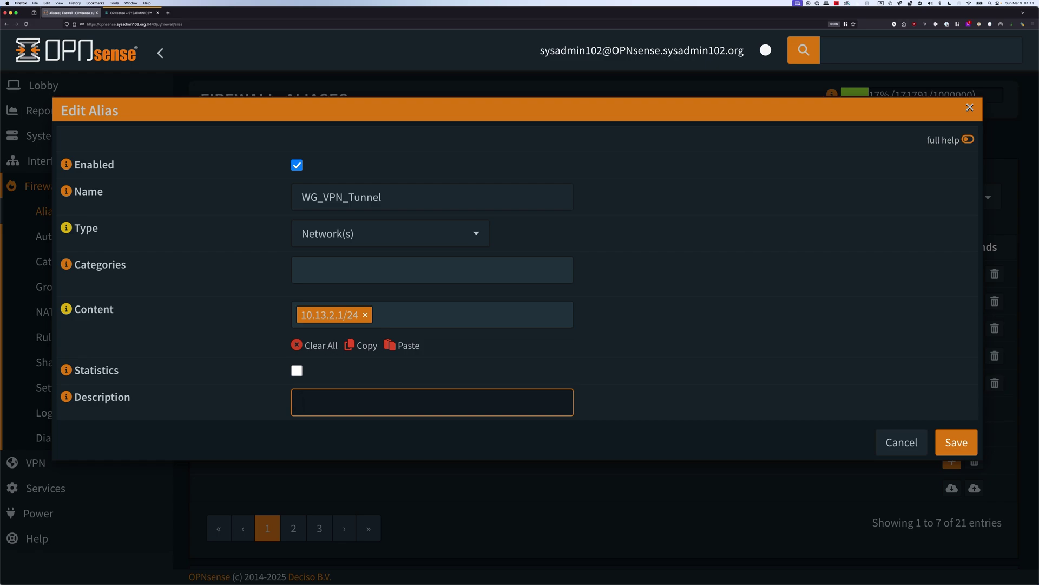
{"action": "type", "text": "WireGuard VPN Tunnel"}
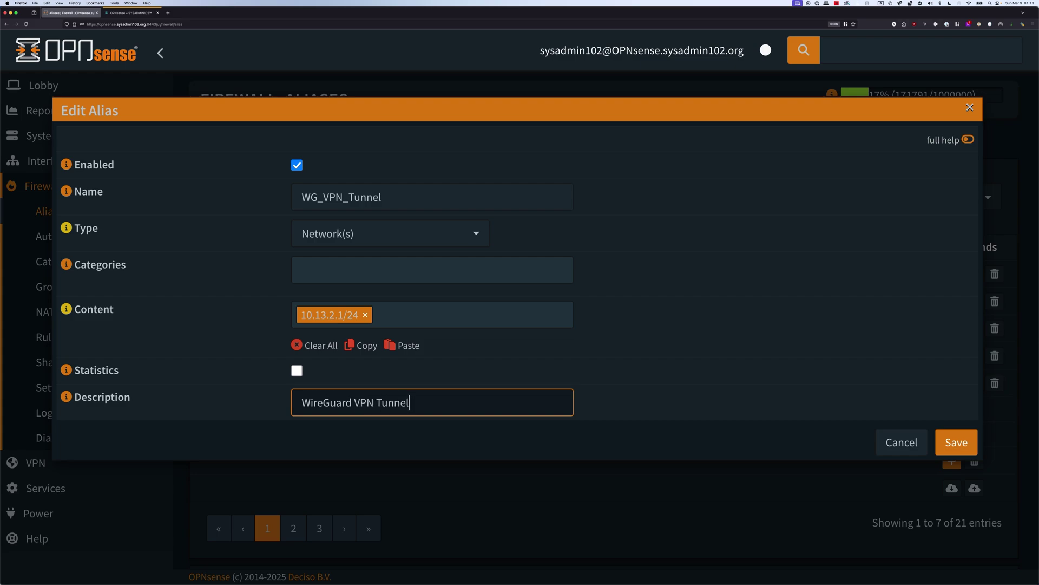
{"action": "type", "text": " for NEt"}
{"action": "key", "text": "BackSpace"}
{"action": "type", "text": "et(s)"}
{"action": "left_click", "coordinate": [956, 442]}
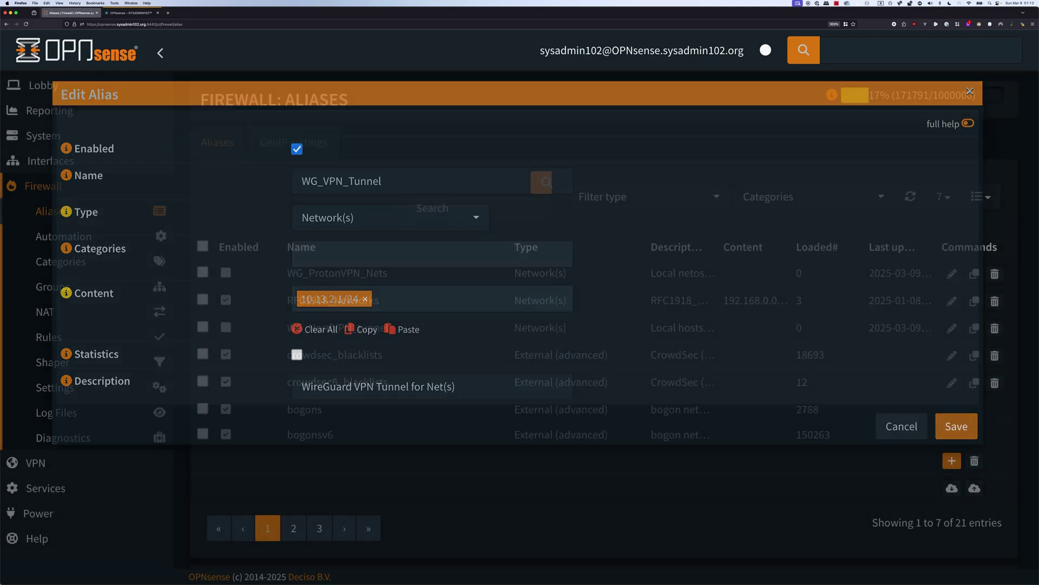
{"action": "scroll", "coordinate": [604, 325], "scroll_direction": "down", "scroll_amount": 3}
{"action": "left_click", "coordinate": [230, 519]}
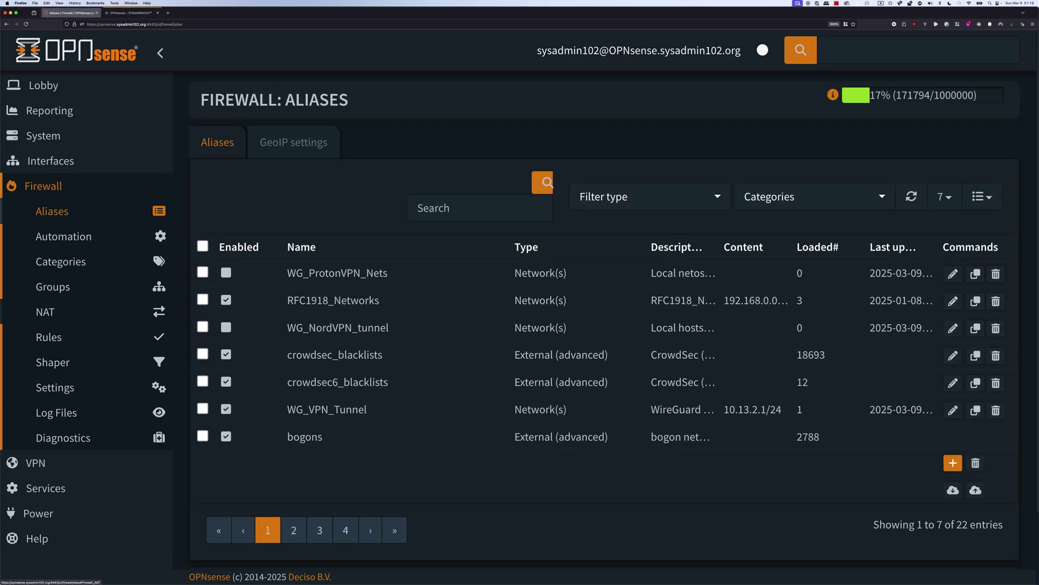
Set the source address of the WG_ProtonVPN outbound NAT rule to WG_VPN_Tunnel and save the rule.
{"action": "left_click", "coordinate": [45, 312]}
{"action": "left_click", "coordinate": [65, 384]}
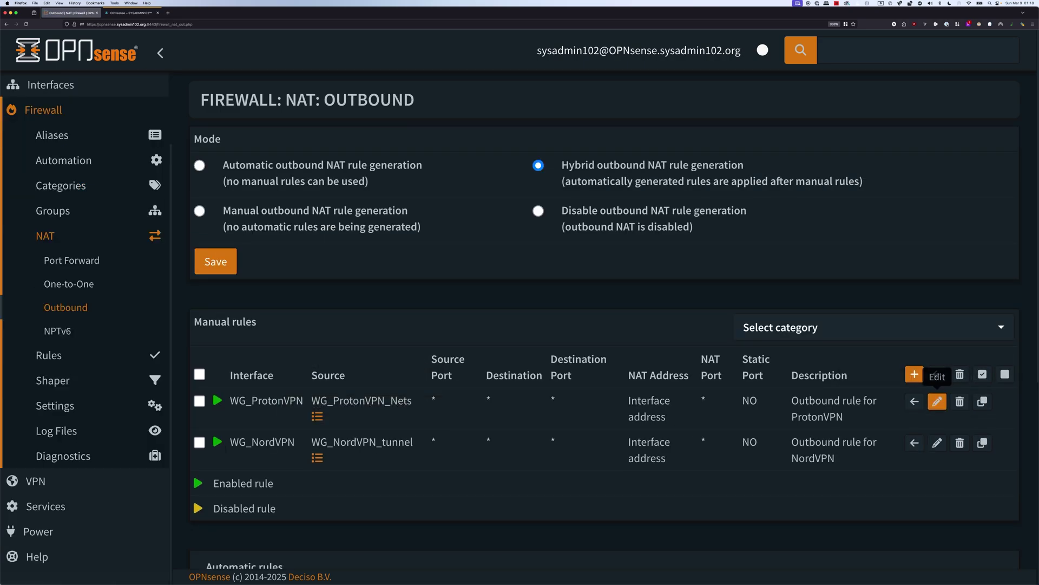
{"action": "left_click", "coordinate": [938, 401]}
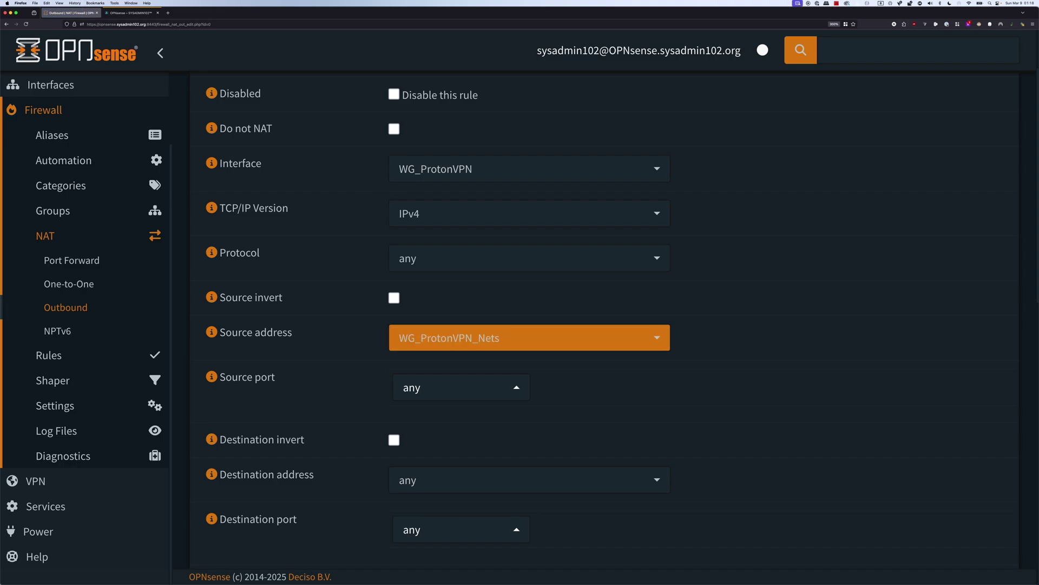
{"action": "left_click", "coordinate": [529, 337]}
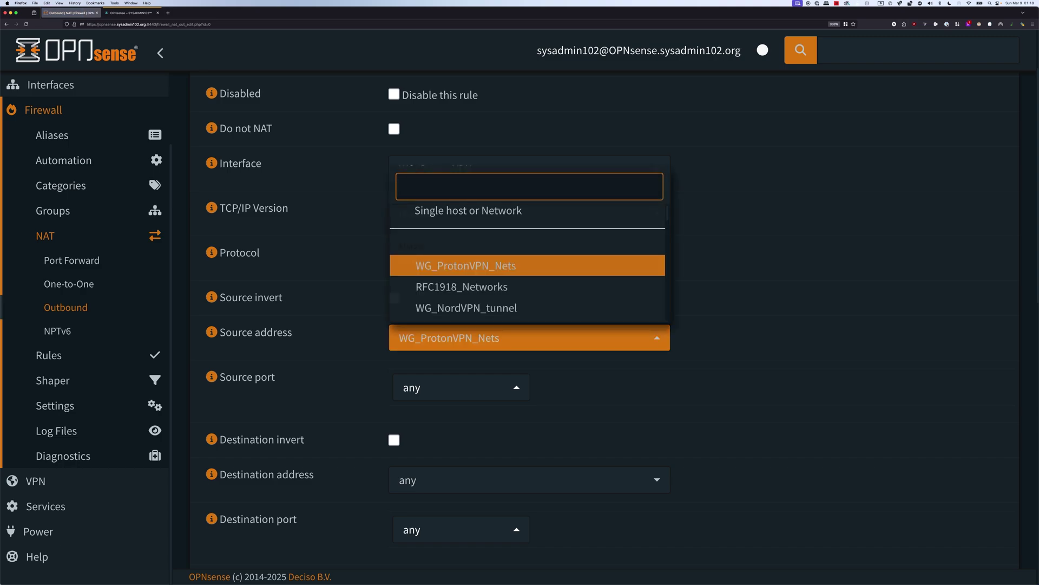
{"action": "type", "text": "WG_"}
{"action": "key", "text": "Down"}
{"action": "key", "text": "Down"}
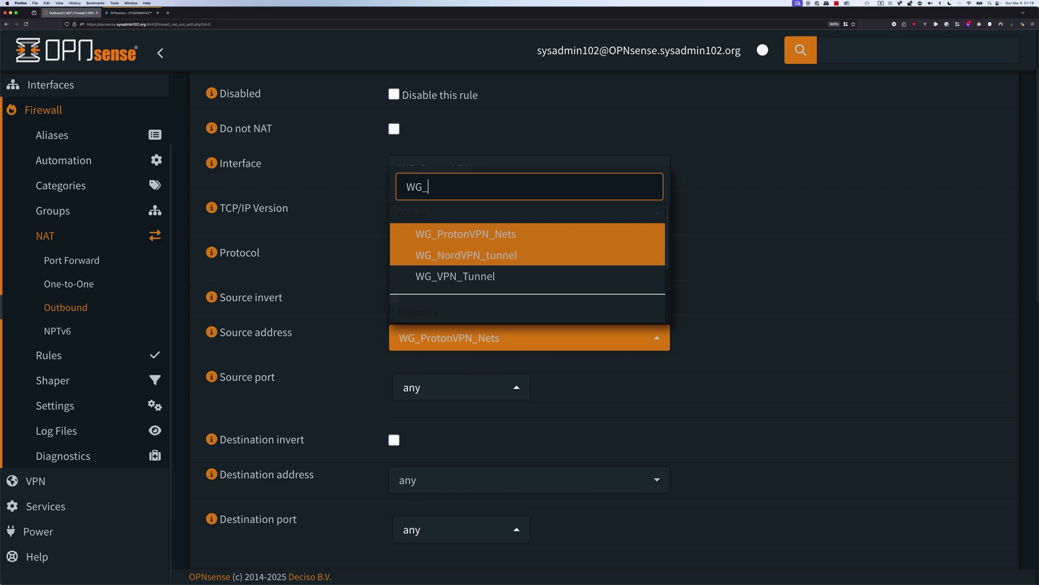
{"action": "key", "text": "Return"}
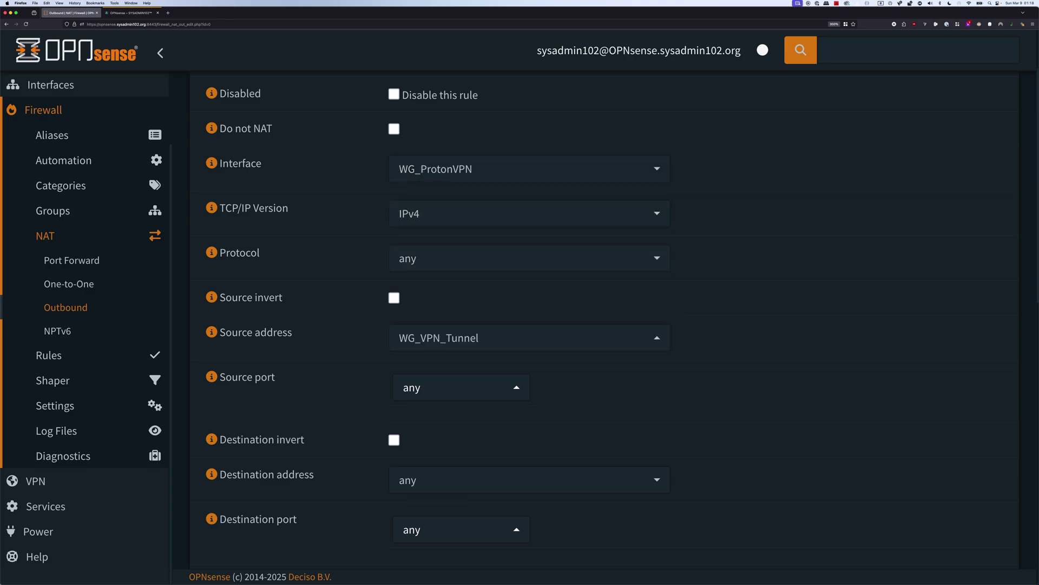
{"action": "scroll", "coordinate": [542, 325], "scroll_direction": "down", "scroll_amount": 15}
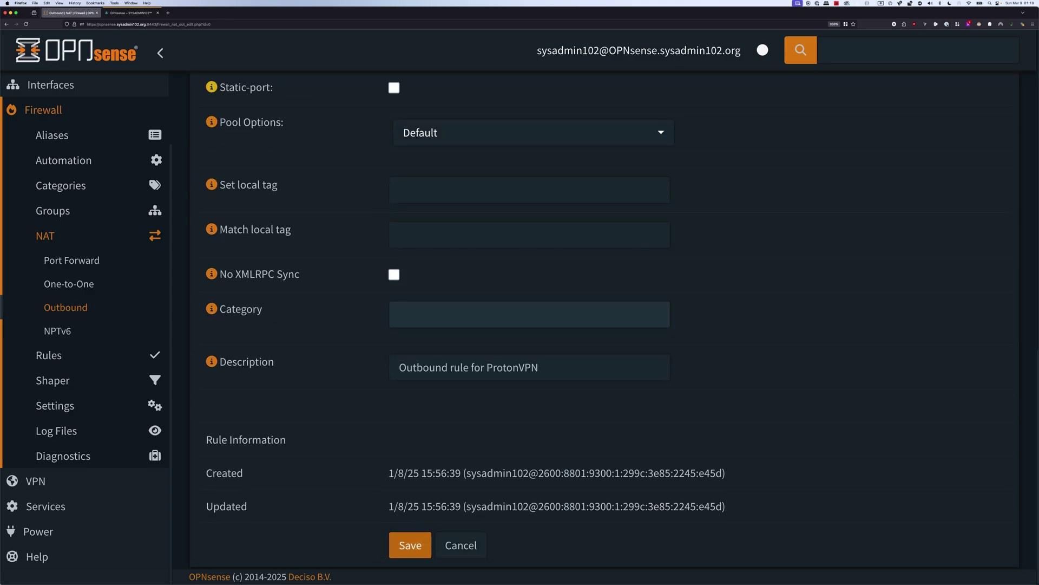
{"action": "left_click", "coordinate": [410, 544]}
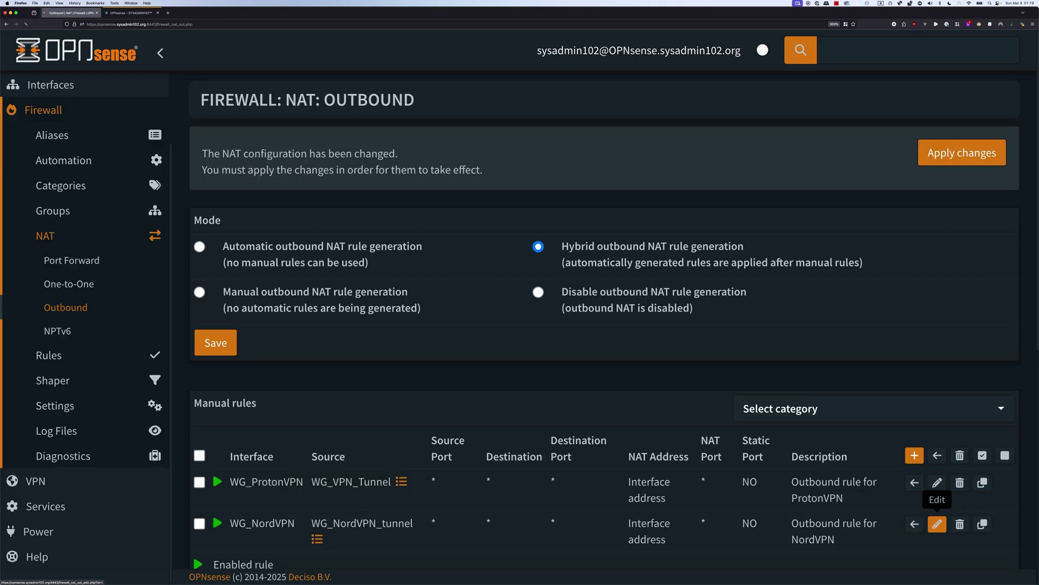
Set the source address of the WG_NordVPN outbound NAT rule to WG_VPN_Tunnel, save it and apply the NAT changes.
{"action": "left_click", "coordinate": [937, 523]}
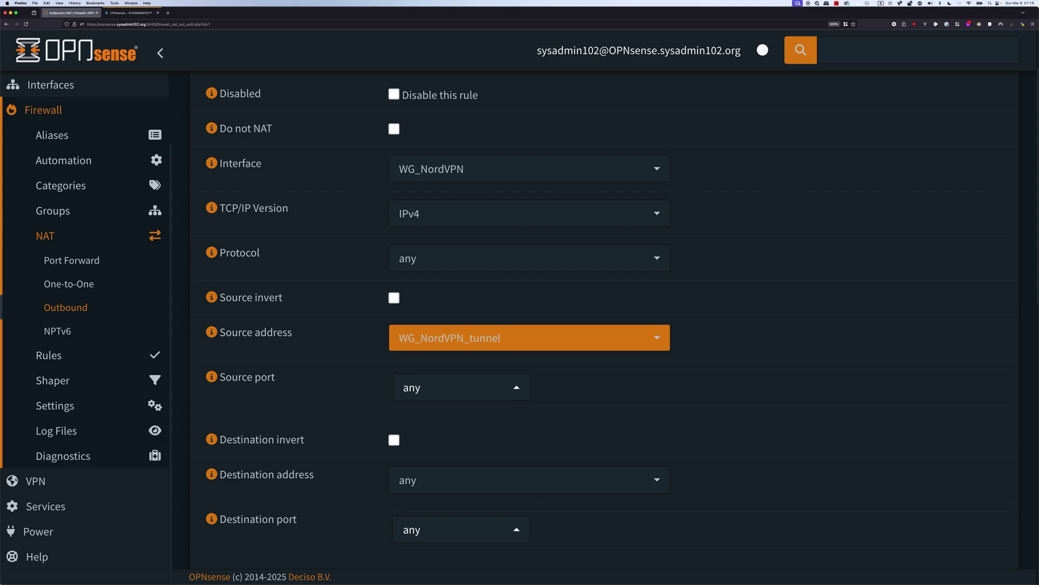
{"action": "left_click", "coordinate": [529, 338]}
{"action": "type", "text": "Wg_v"}
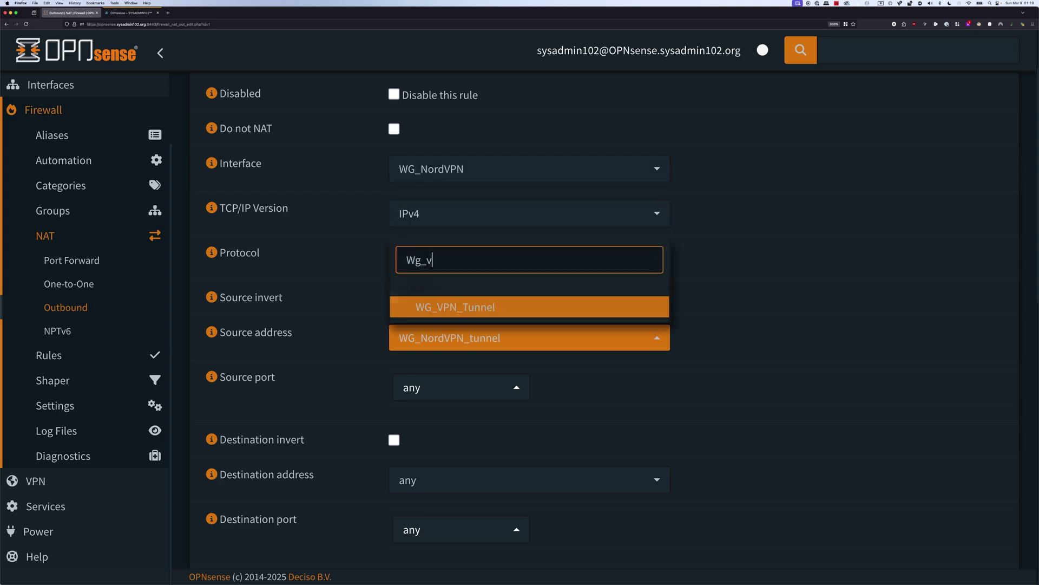
{"action": "key", "text": "Return"}
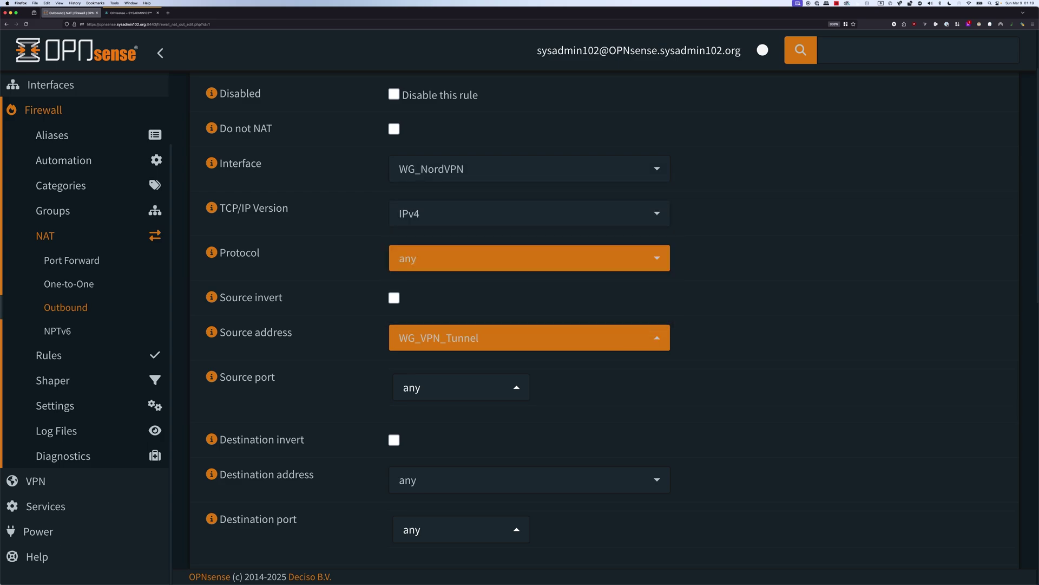
{"action": "scroll", "coordinate": [603, 325], "scroll_direction": "down", "scroll_amount": 10}
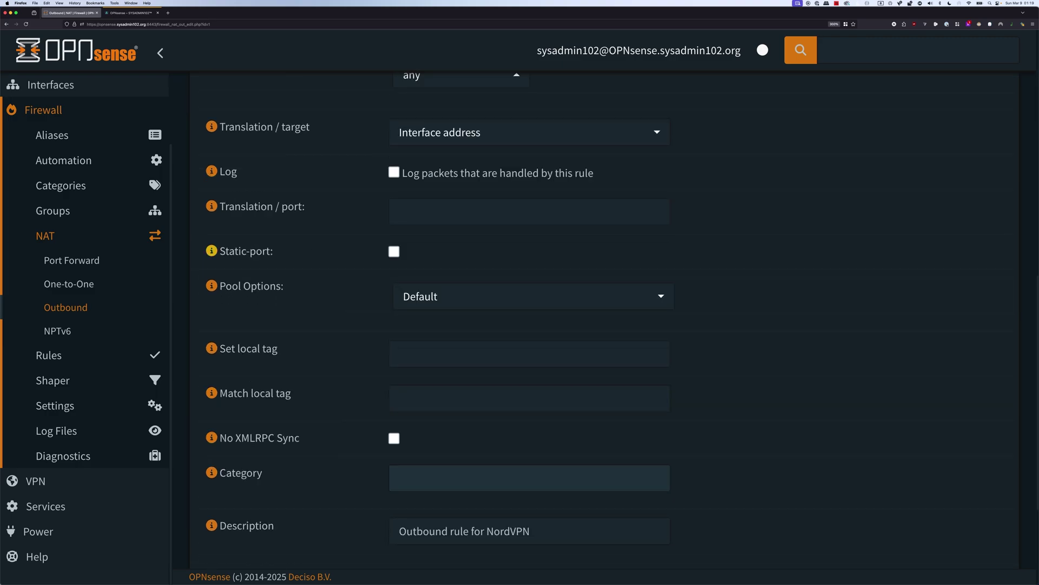
{"action": "left_click", "coordinate": [410, 545]}
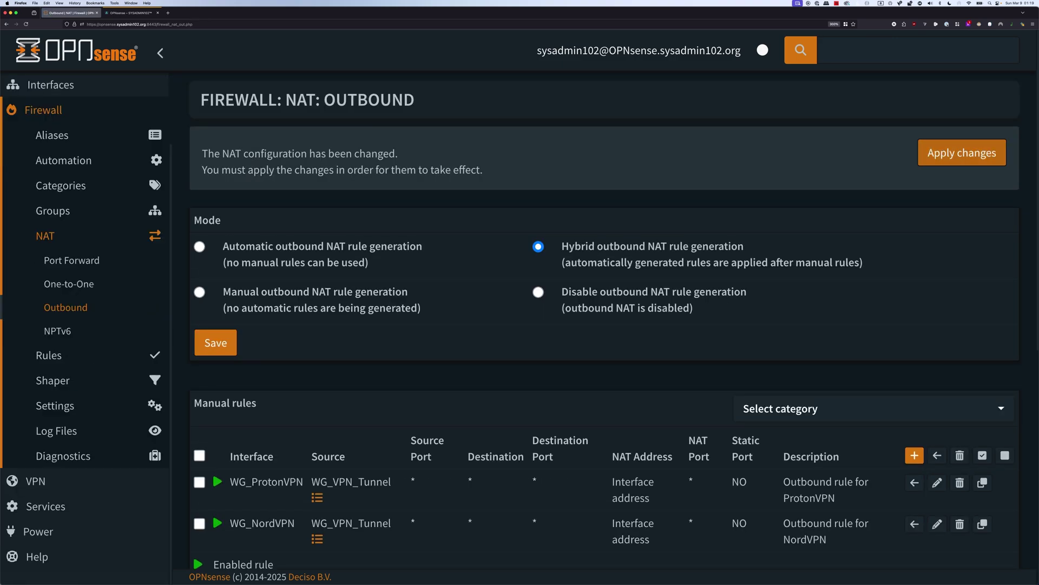
{"action": "left_click", "coordinate": [961, 153]}
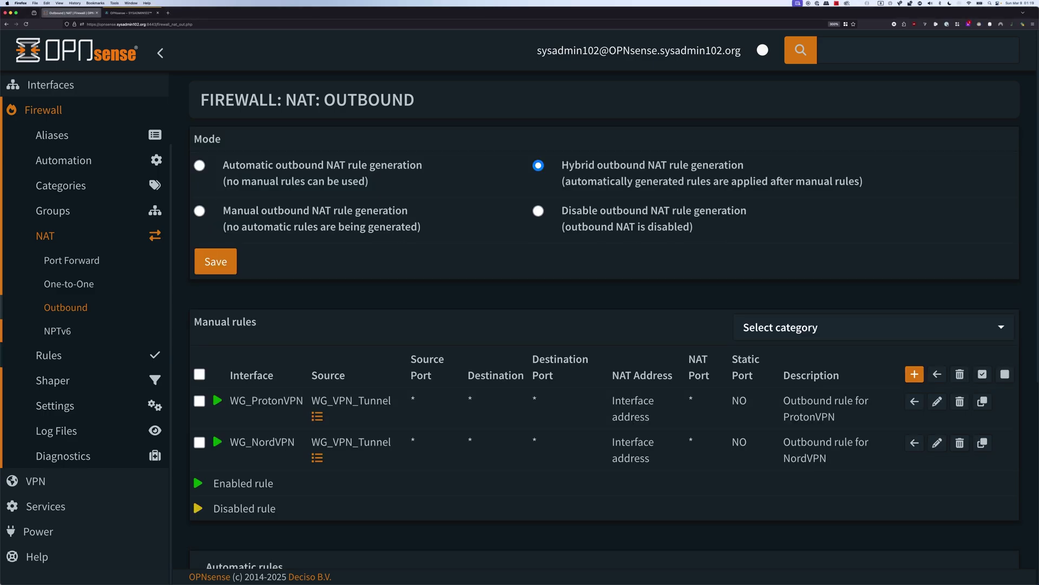
Add WG_NordVPN address as a second source in the floating firewall rule for WG_ProtonVPN.
{"action": "left_click", "coordinate": [49, 355]}
{"action": "left_click", "coordinate": [61, 286]}
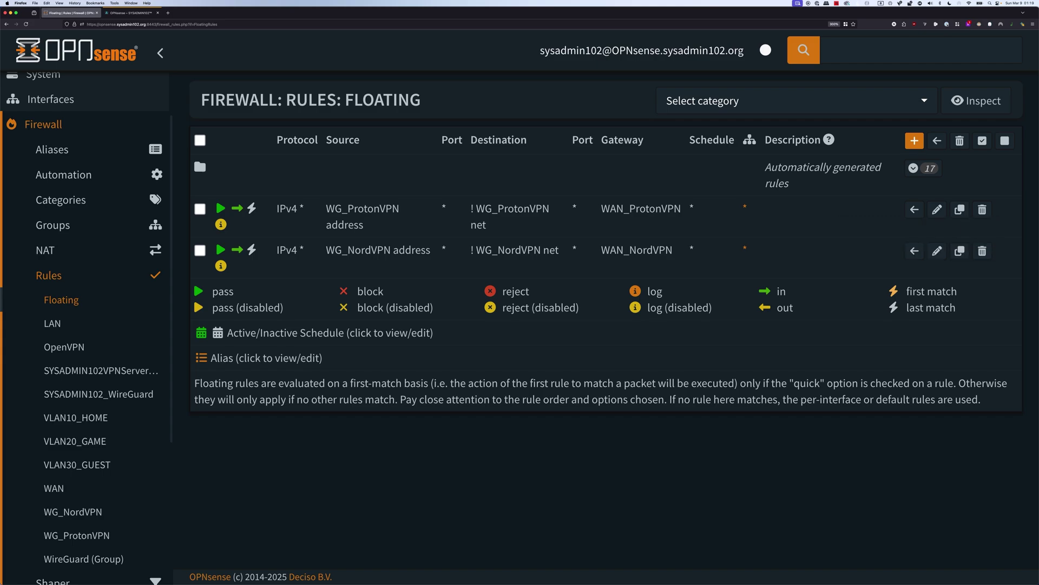
{"action": "left_click", "coordinate": [937, 210]}
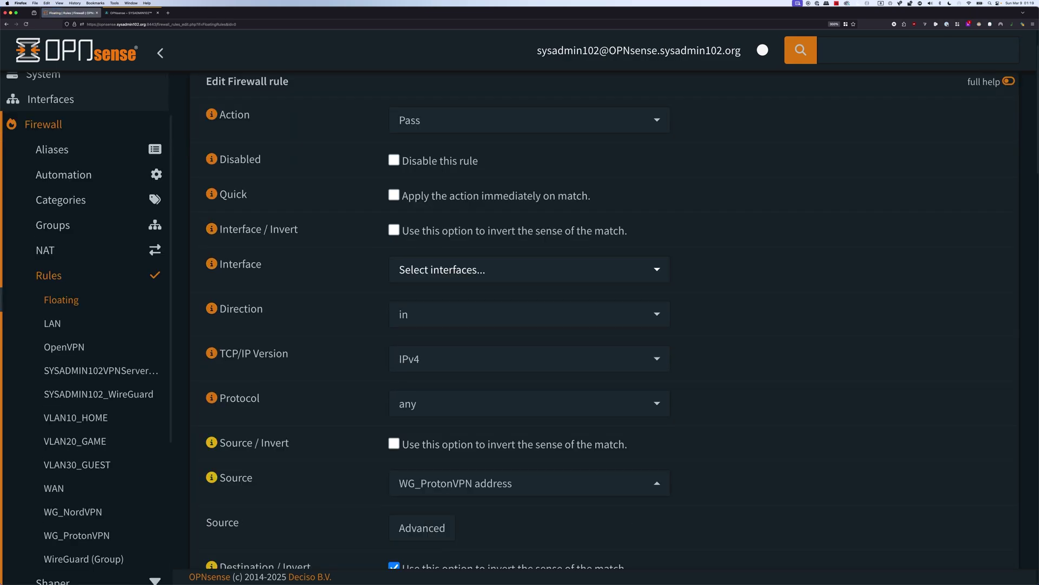
{"action": "scroll", "coordinate": [611, 323], "scroll_direction": "down", "scroll_amount": 5}
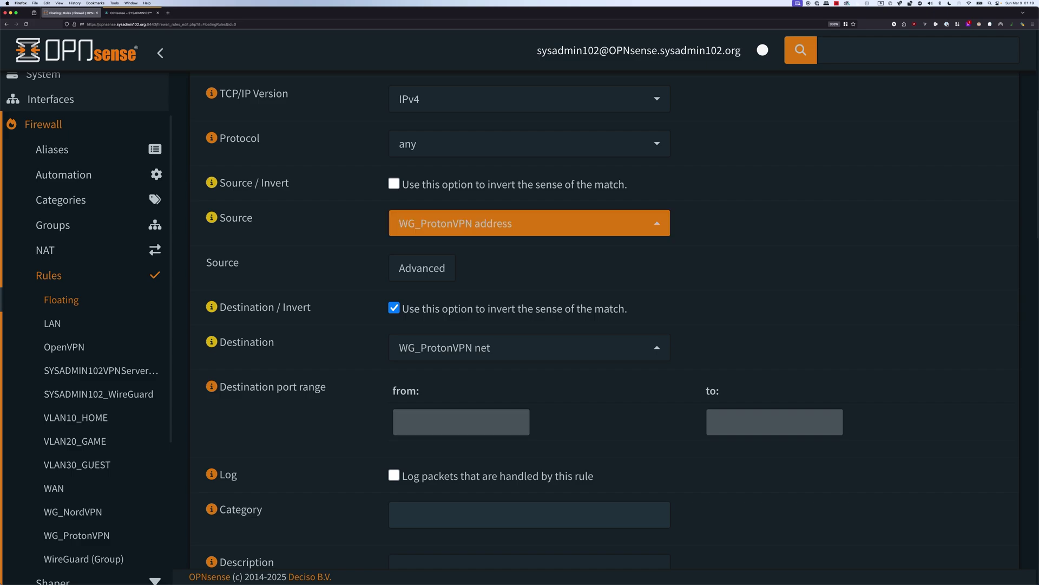
{"action": "left_click", "coordinate": [529, 223]}
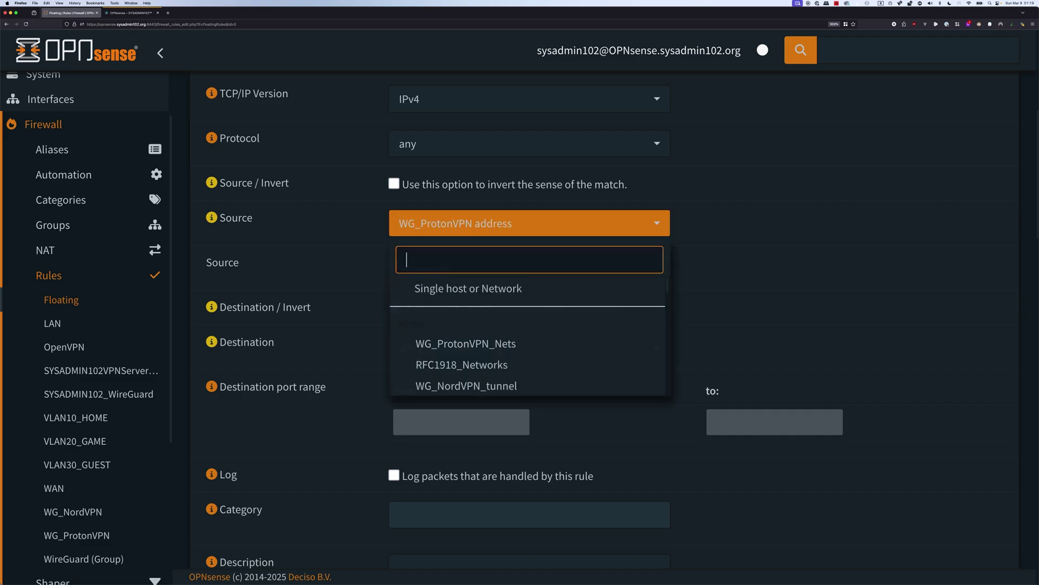
{"action": "type", "text": "nor"}
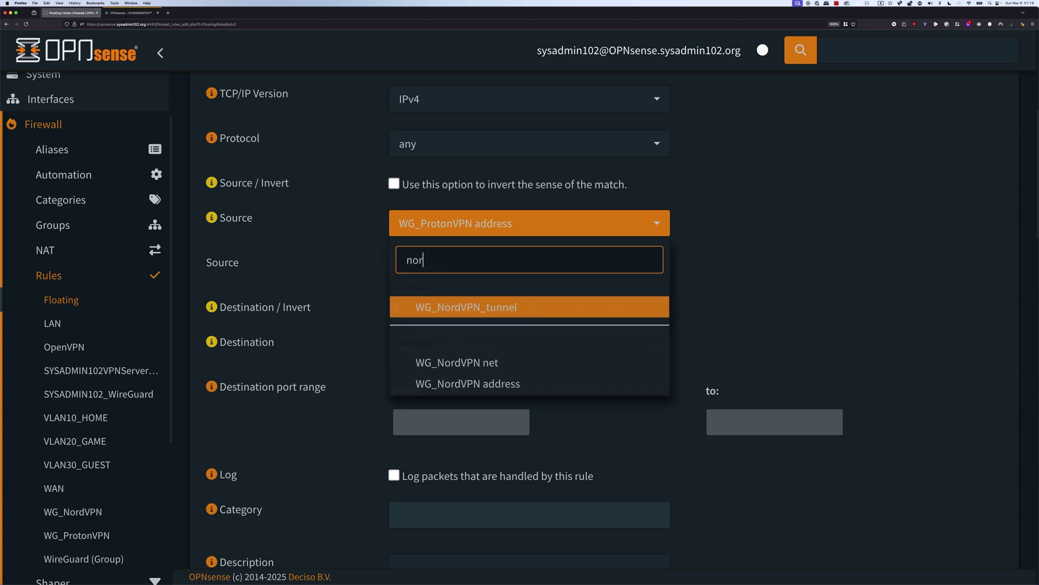
{"action": "key", "text": "Down"}
{"action": "key", "text": "Down"}
{"action": "key", "text": "Return"}
{"action": "key", "text": "Escape"}
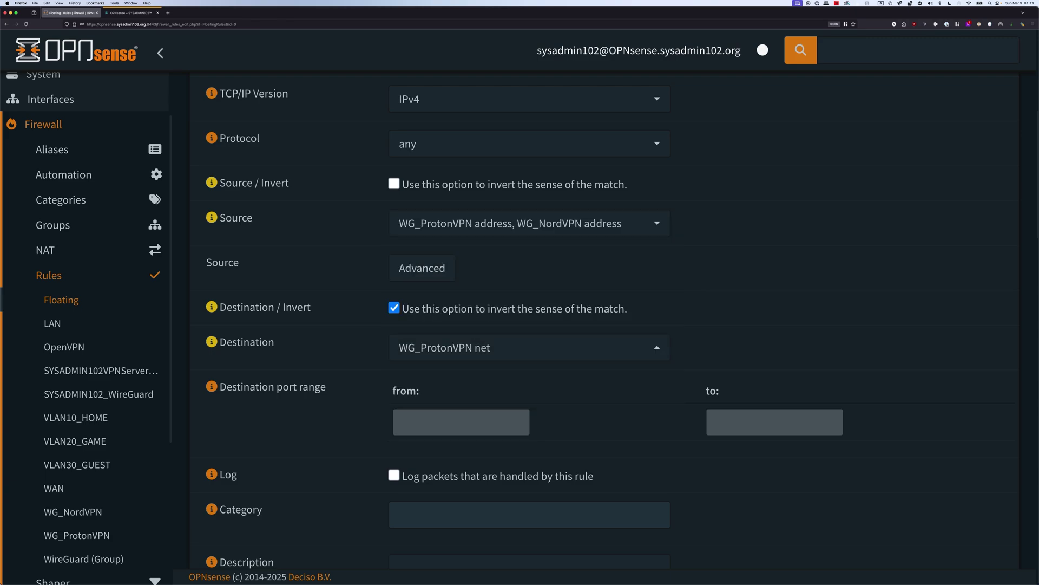
Add WG_NordVPN net to the inverted destination of the floating rule.
{"action": "scroll", "coordinate": [520, 325], "scroll_direction": "down", "scroll_amount": 3}
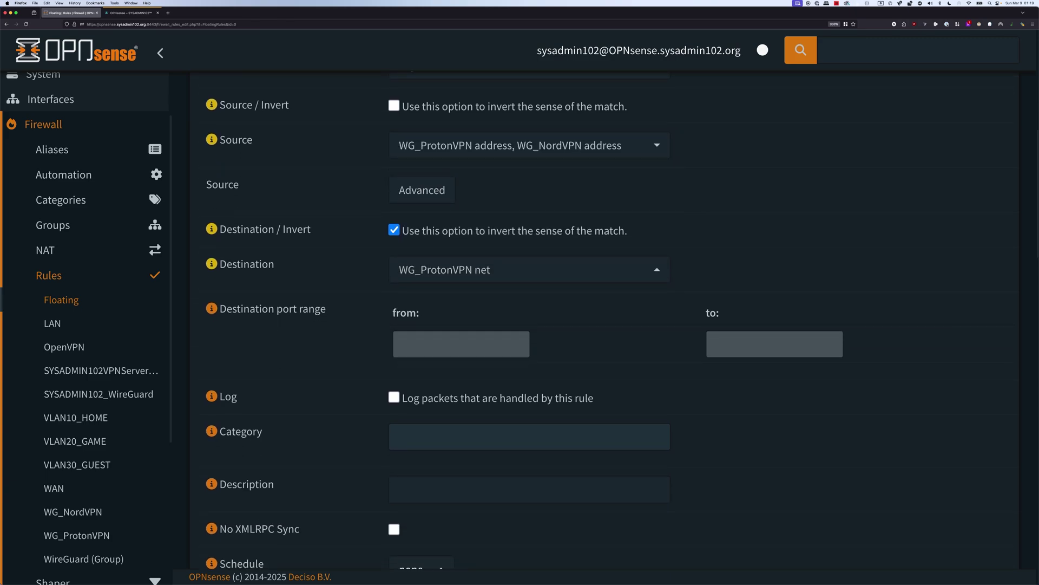
{"action": "left_click", "coordinate": [530, 269]}
{"action": "key", "text": "Return"}
{"action": "type", "text": "nor"}
{"action": "key", "text": "Down"}
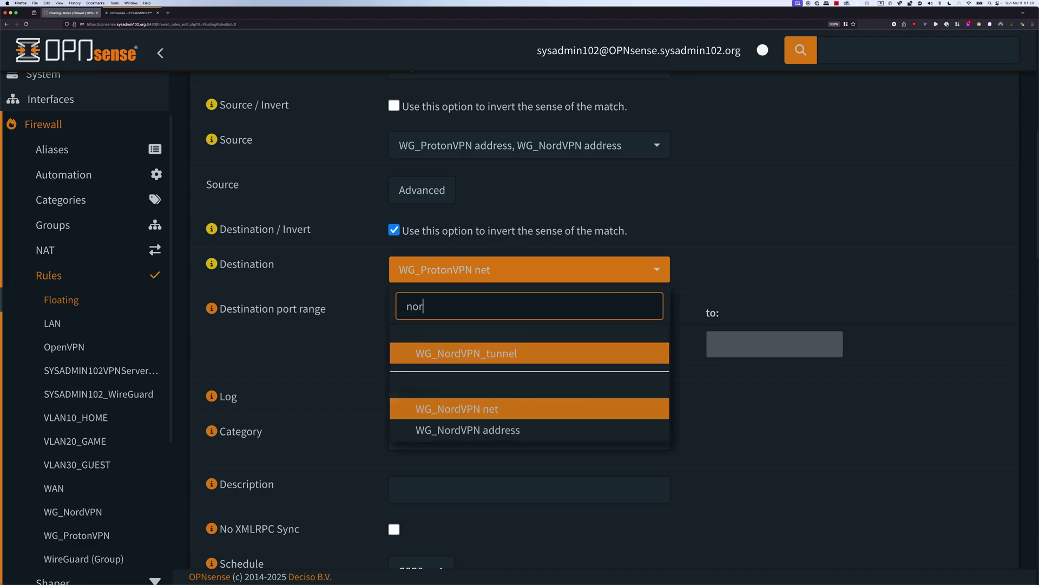
{"action": "key", "text": "Return"}
{"action": "key", "text": "Escape"}
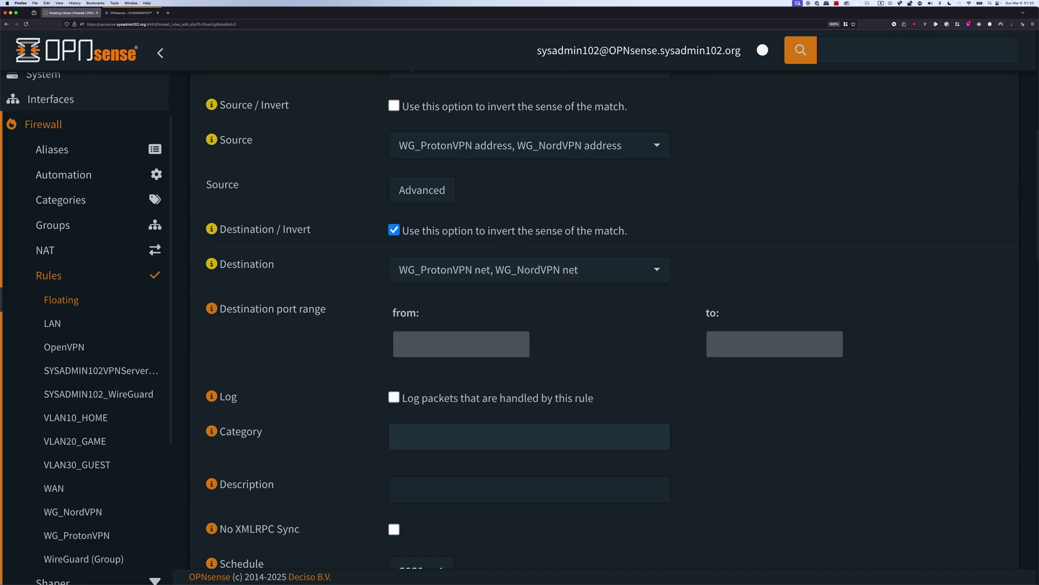
Set the floating rule's gateway to WG_VPN_Failover and save the rule.
{"action": "scroll", "coordinate": [595, 325], "scroll_direction": "down", "scroll_amount": 5}
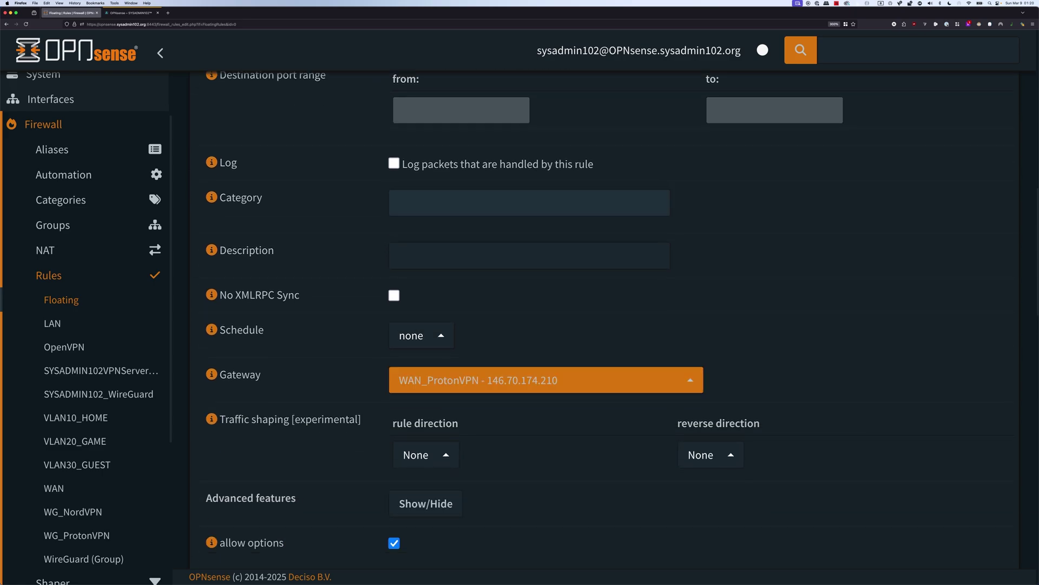
{"action": "left_click", "coordinate": [546, 379]}
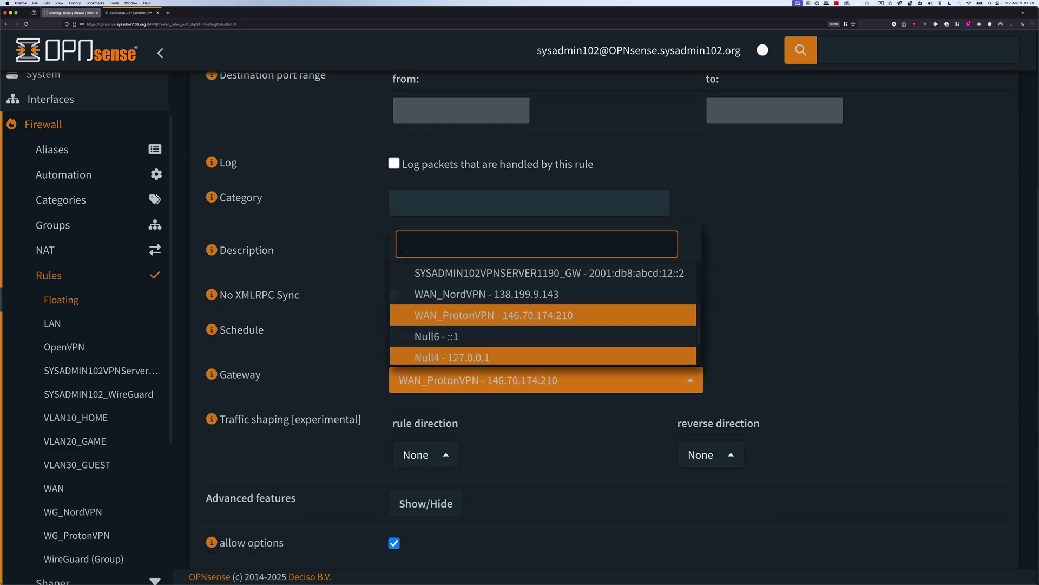
{"action": "key", "text": "Down"}
{"action": "key", "text": "Down"}
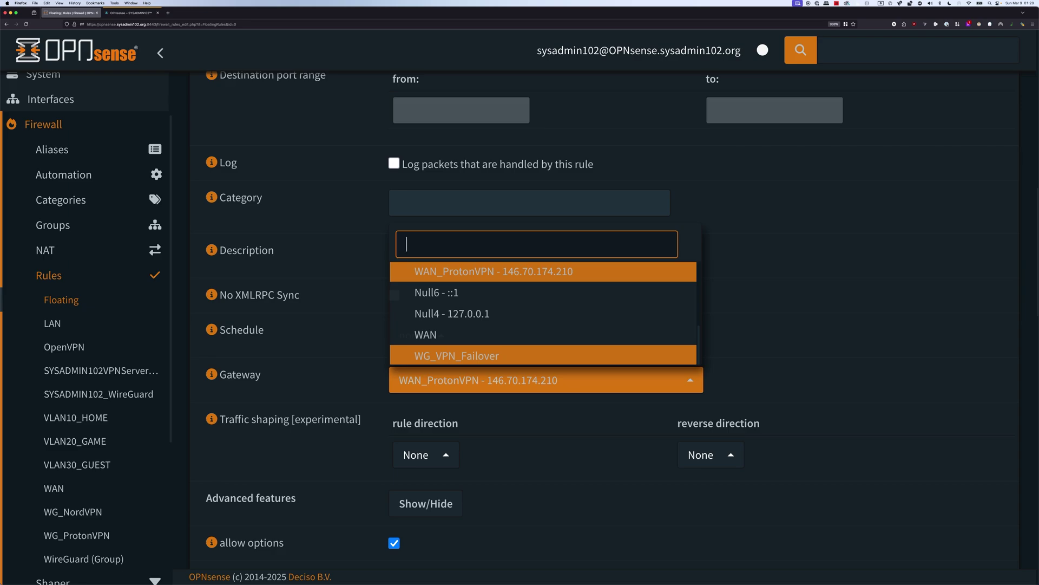
{"action": "key", "text": "Return"}
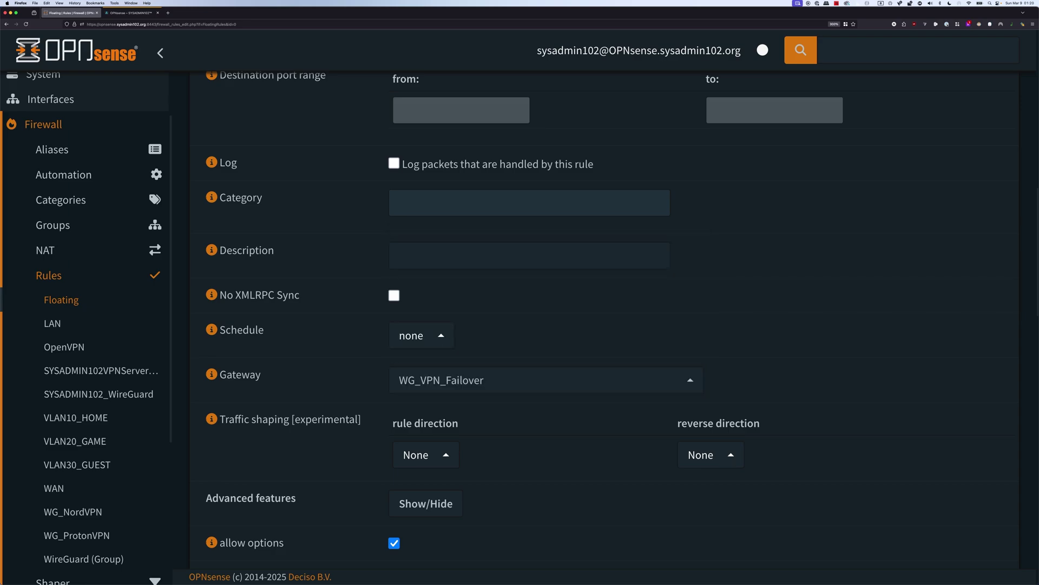
{"action": "scroll", "coordinate": [595, 325], "scroll_direction": "down", "scroll_amount": 6}
{"action": "scroll", "coordinate": [595, 325], "scroll_direction": "down", "scroll_amount": 14}
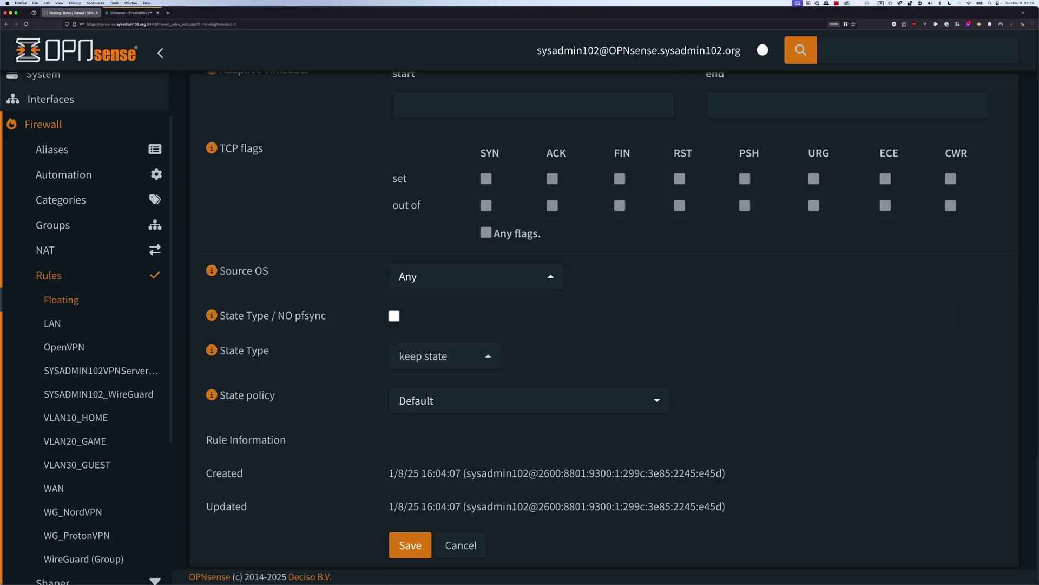
{"action": "left_click", "coordinate": [410, 545]}
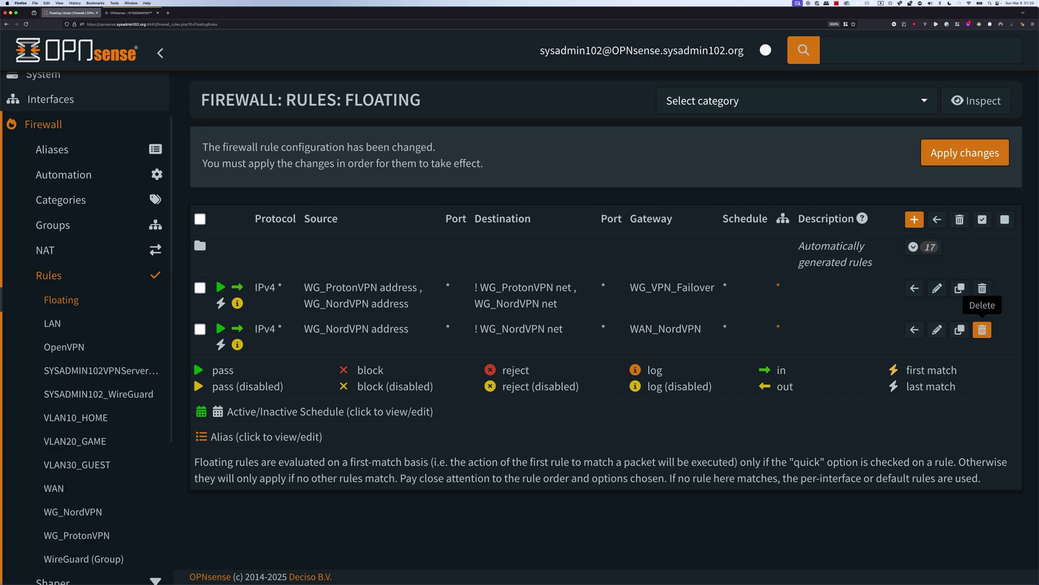
Delete the separate floating rule that routes WG_NordVPN address through WAN_NordVPN.
{"action": "left_click", "coordinate": [983, 330]}
{"action": "key", "text": "Return"}
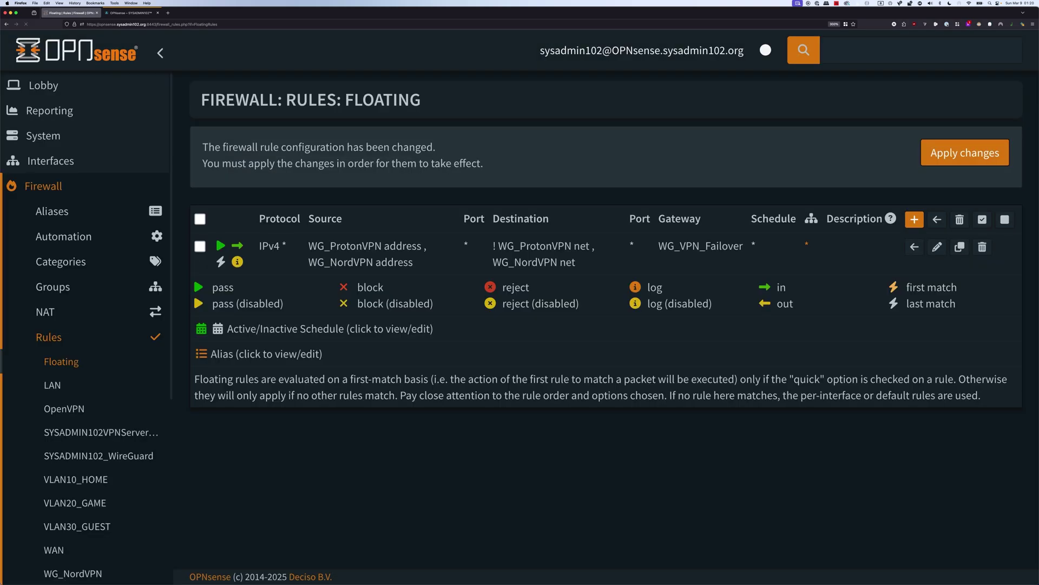
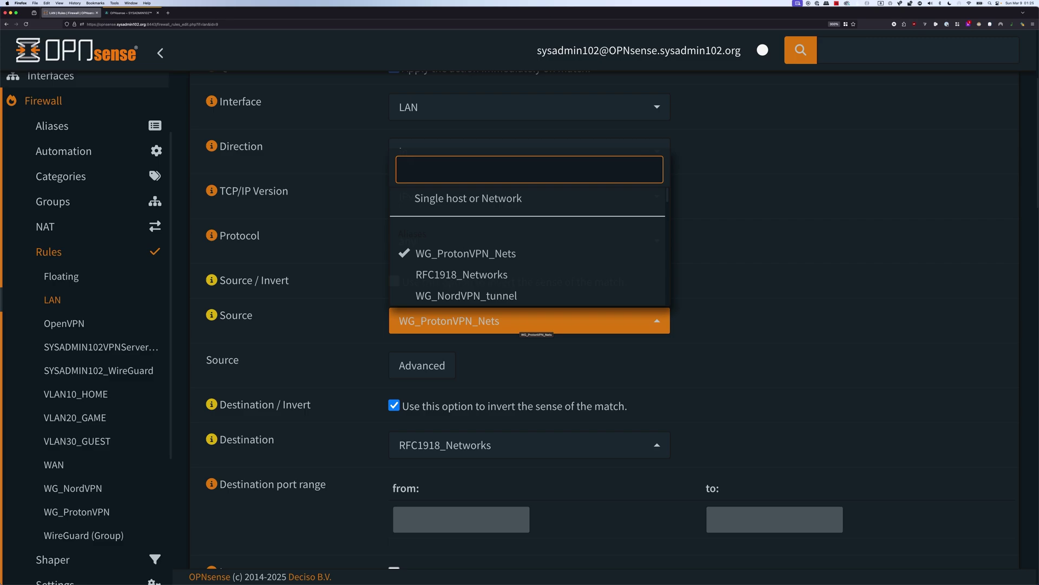
Replace the LAN rule's source alias WG_ProtonVPN_Nets with WG_VPN_Tunnel.
{"action": "type", "text": "WG_vp"}
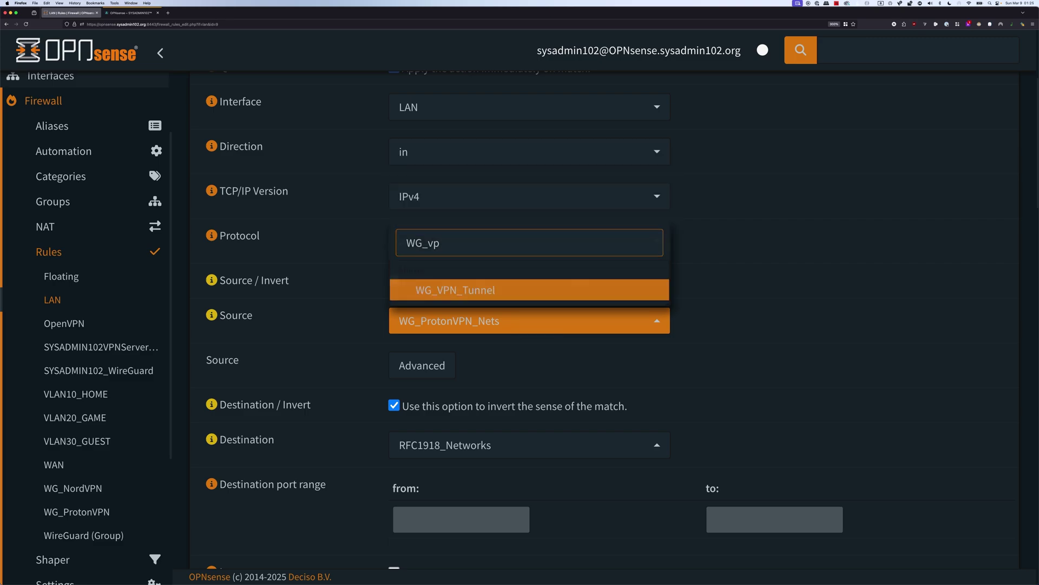
{"action": "key", "text": "Return"}
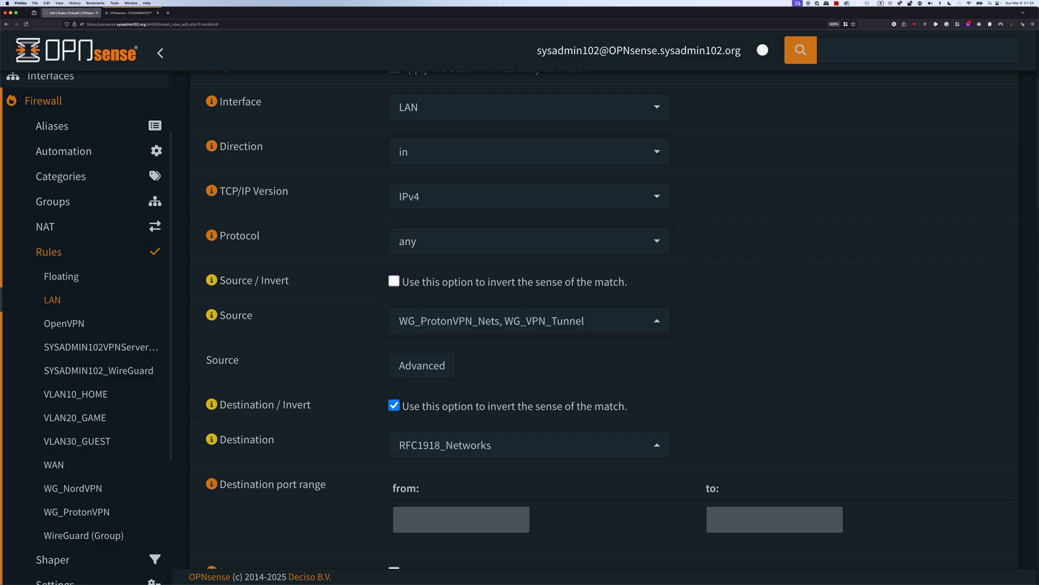
{"action": "left_click", "coordinate": [529, 320]}
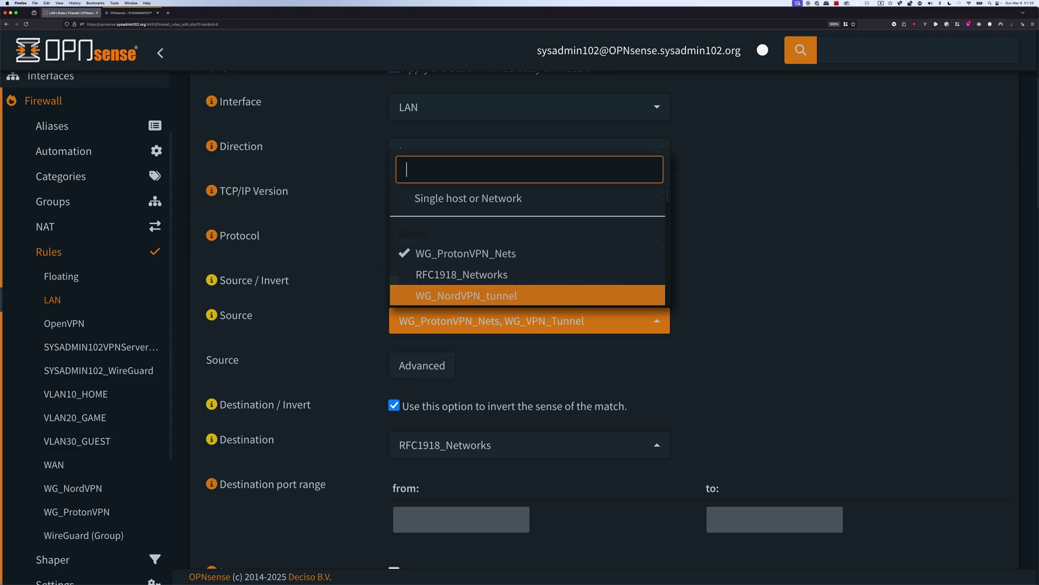
{"action": "type", "text": "pto"}
{"action": "key", "text": "BackSpace"}
{"action": "key", "text": "BackSpace"}
{"action": "key", "text": "BackSpace"}
{"action": "type", "text": "pro"}
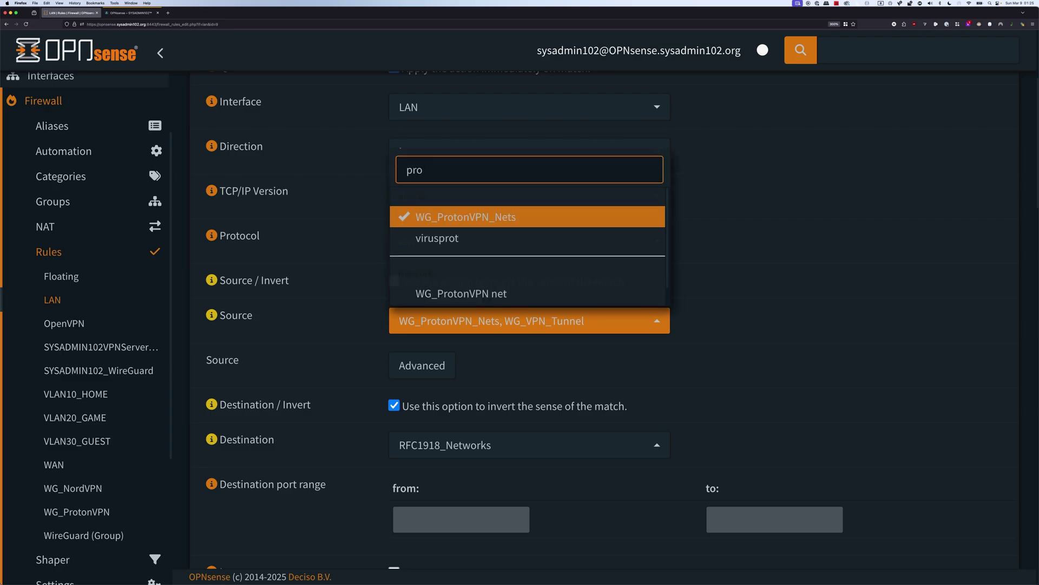
{"action": "key", "text": "Return"}
{"action": "key", "text": "Escape"}
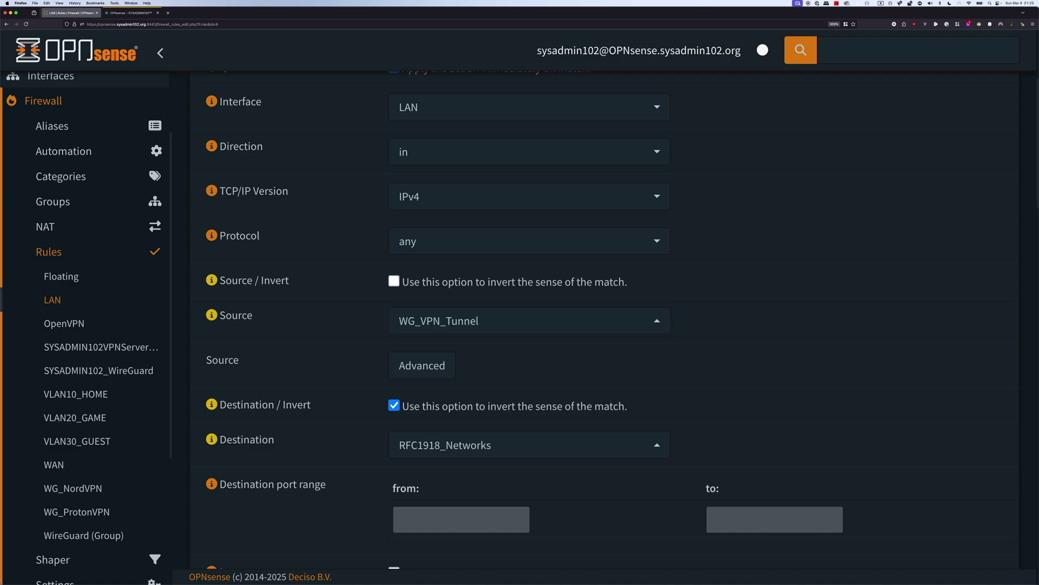
Set the LAN rule's gateway to WG_VPN_Failover and save the rule.
{"action": "scroll", "coordinate": [596, 320], "scroll_direction": "down", "scroll_amount": 8}
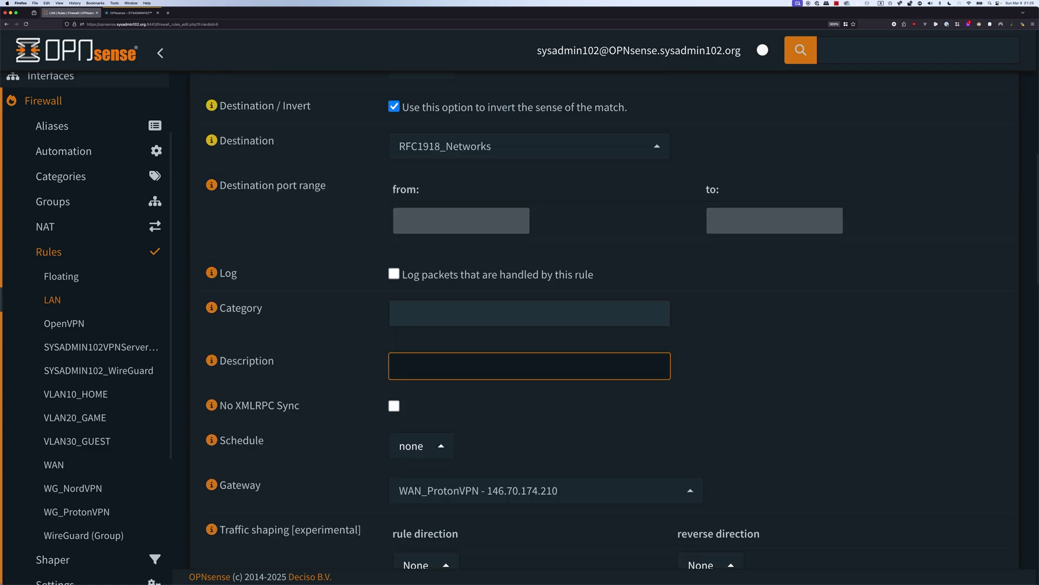
{"action": "left_click", "coordinate": [545, 334]}
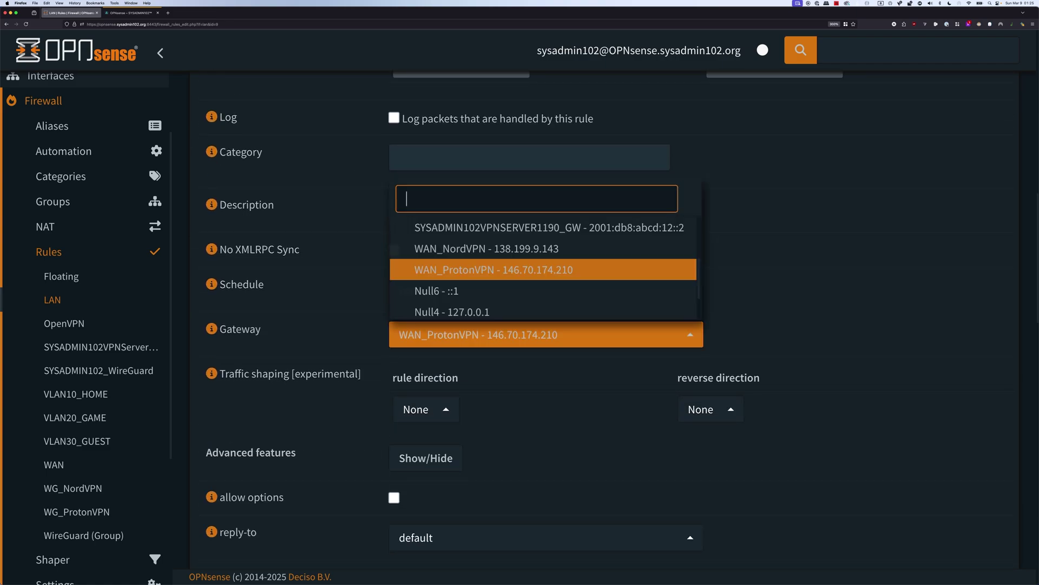
{"action": "key", "text": "Down"}
{"action": "key", "text": "Down"}
{"action": "key", "text": "Up"}
{"action": "key", "text": "Up"}
{"action": "key", "text": "Up"}
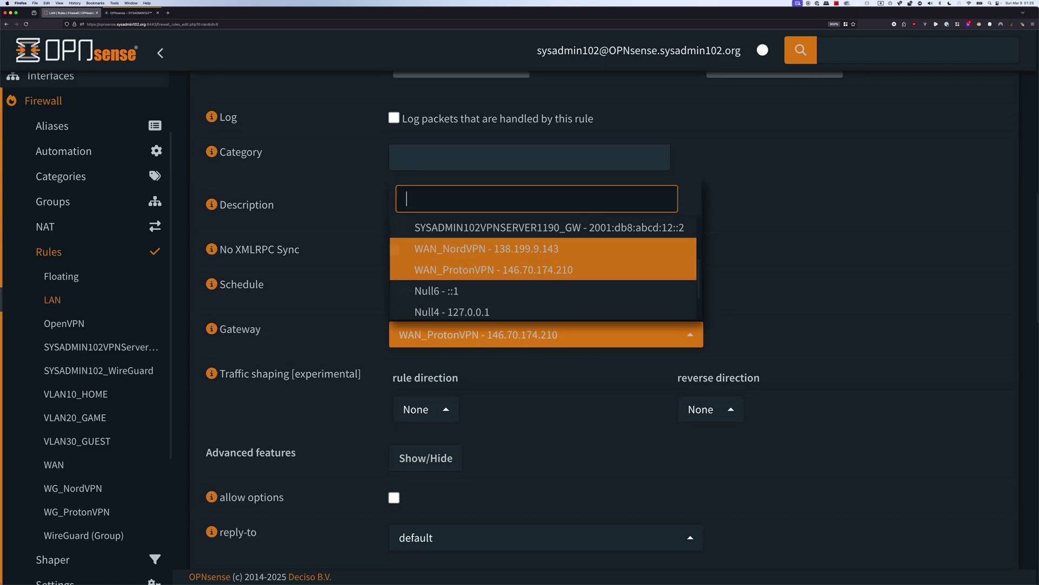
{"action": "key", "text": "Up"}
{"action": "scroll", "coordinate": [543, 269], "scroll_direction": "up", "scroll_amount": 3}
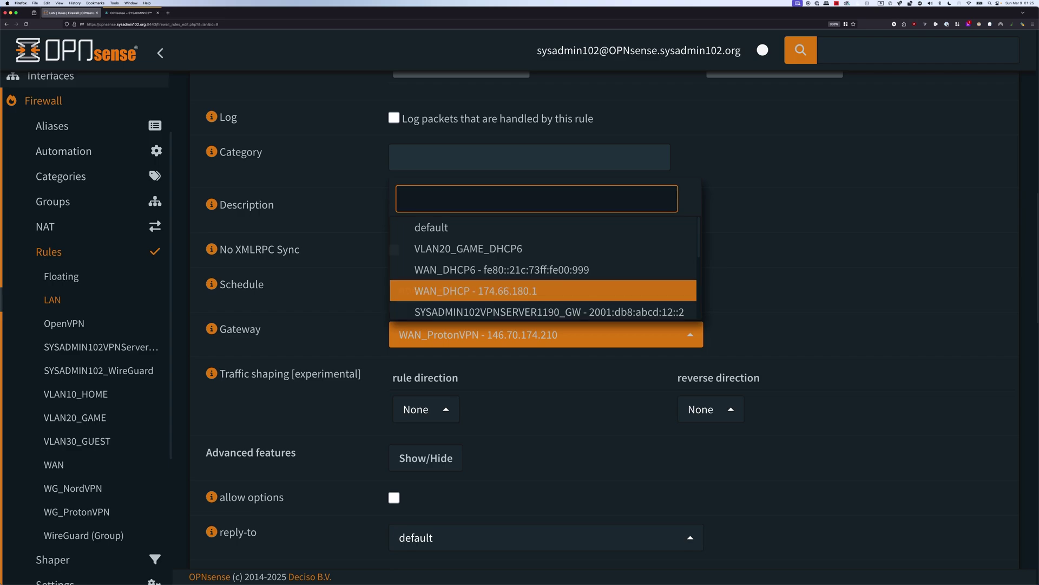
{"action": "scroll", "coordinate": [543, 270], "scroll_direction": "down", "scroll_amount": 1}
{"action": "key", "text": "Down"}
{"action": "key", "text": "Down"}
{"action": "key", "text": "Down"}
{"action": "key", "text": "Down"}
{"action": "key", "text": "Down"}
{"action": "key", "text": "Down"}
{"action": "key", "text": "Down"}
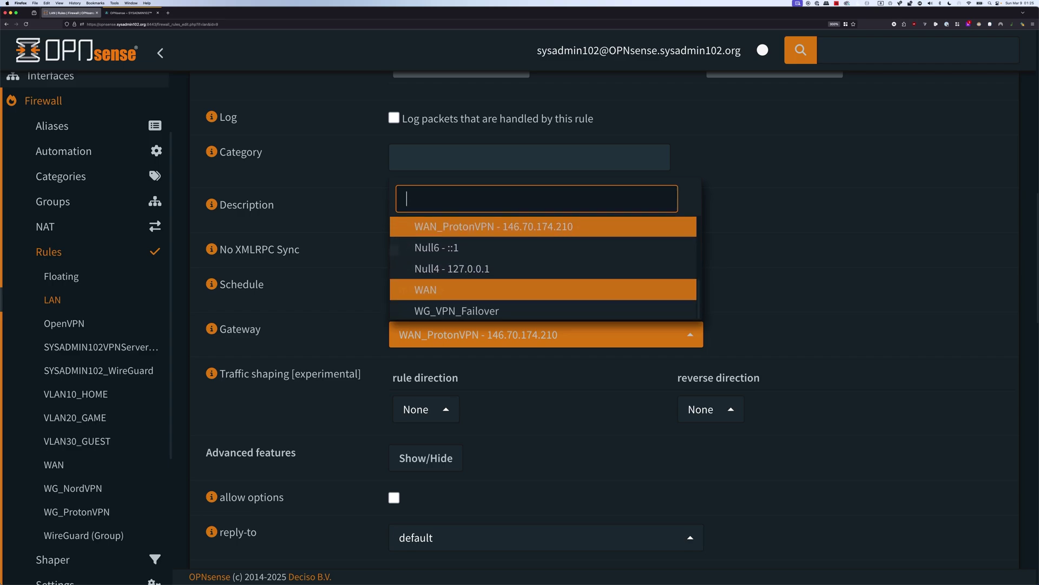
{"action": "key", "text": "Return"}
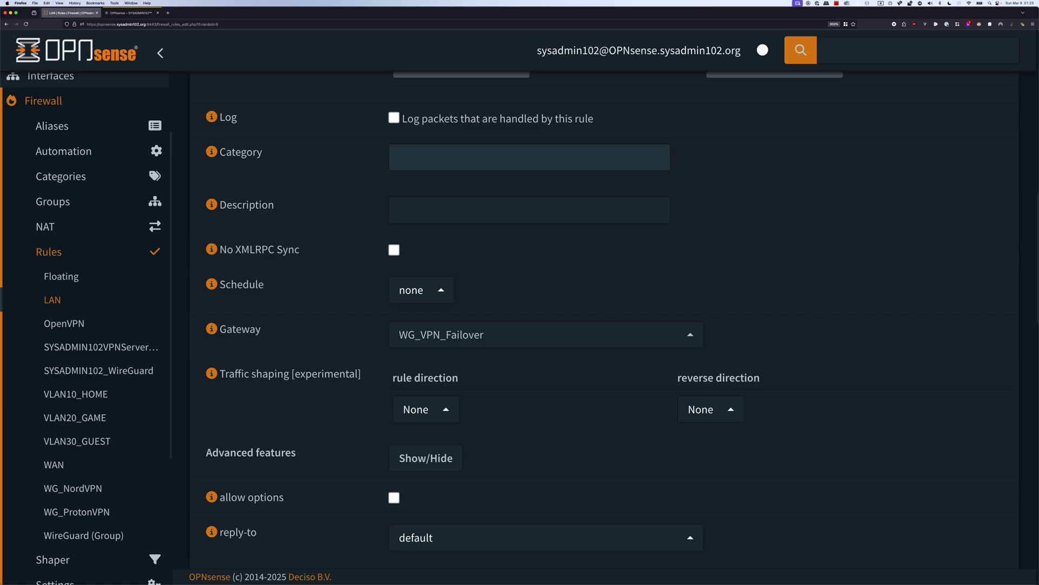
{"action": "scroll", "coordinate": [520, 460], "scroll_direction": "down", "scroll_amount": 6}
{"action": "left_click", "coordinate": [521, 461]}
{"action": "scroll", "coordinate": [521, 471], "scroll_direction": "down", "scroll_amount": 9}
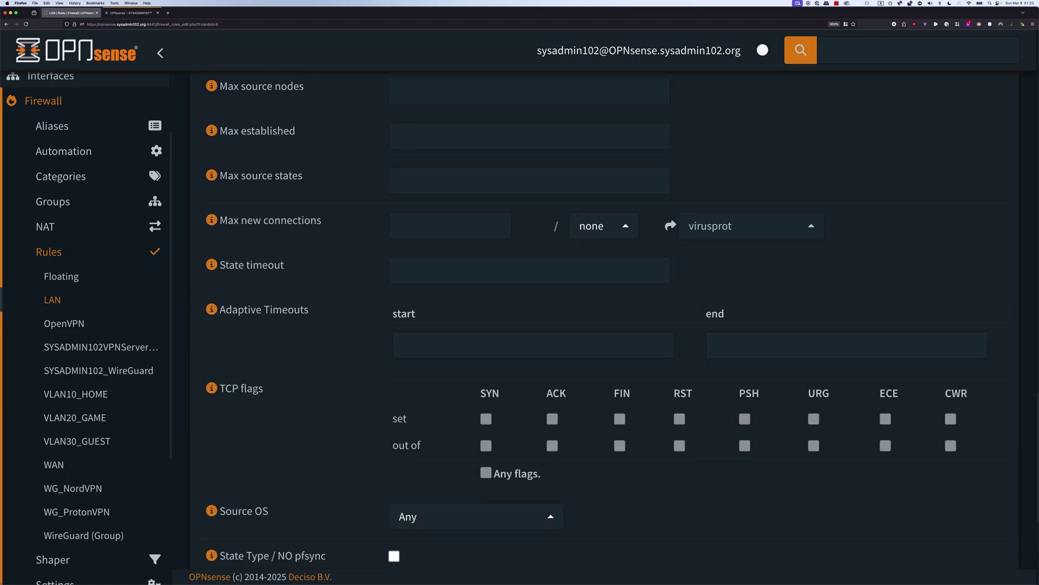
{"action": "key", "text": "Return"}
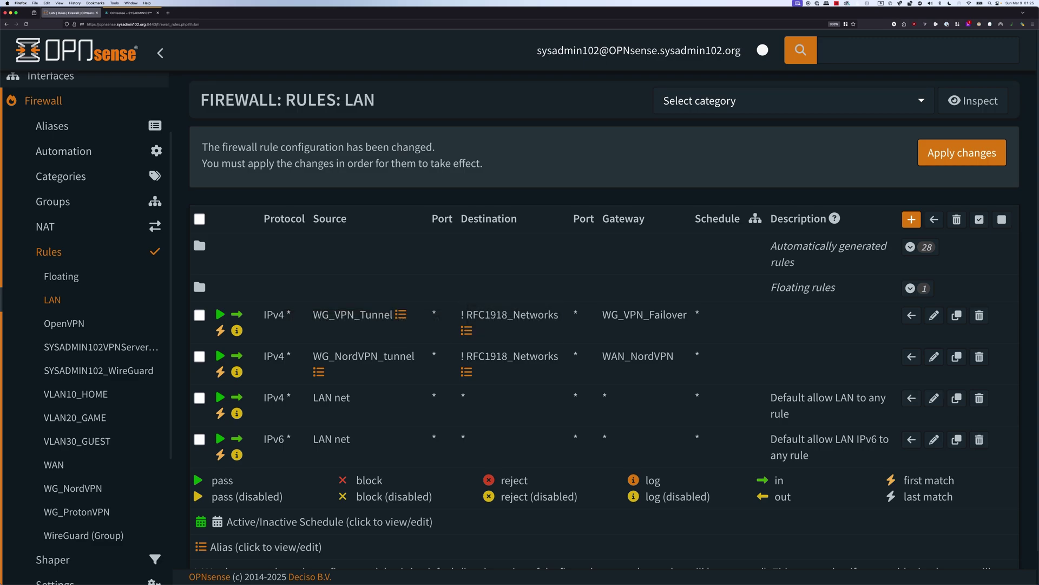
Delete the LAN rule that routes WG_NordVPN_tunnel through WAN_NordVPN, and apply the firewall changes.
{"action": "mouse_move", "coordinate": [512, 356]}
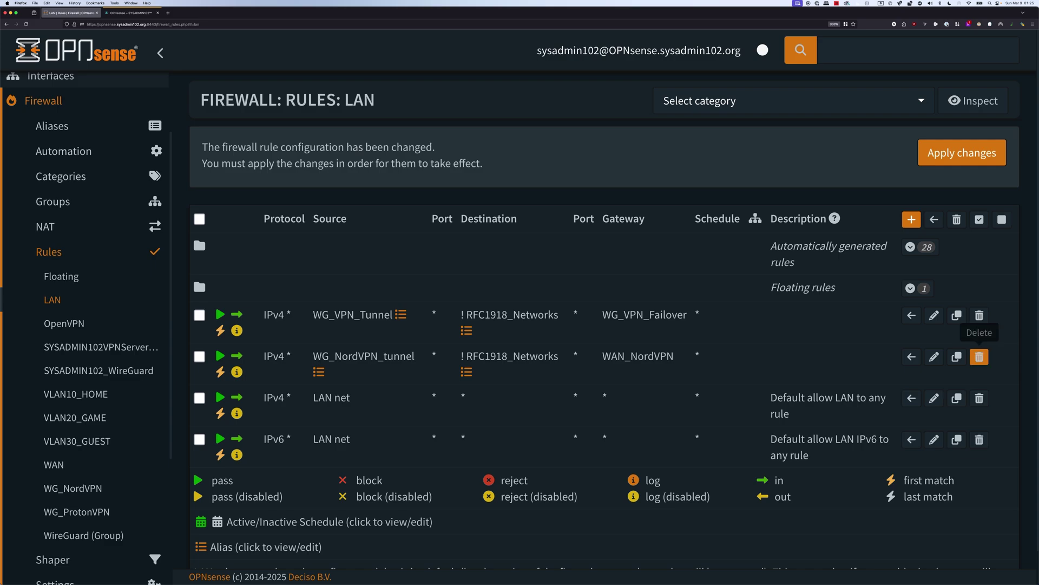
{"action": "left_click", "coordinate": [979, 357]}
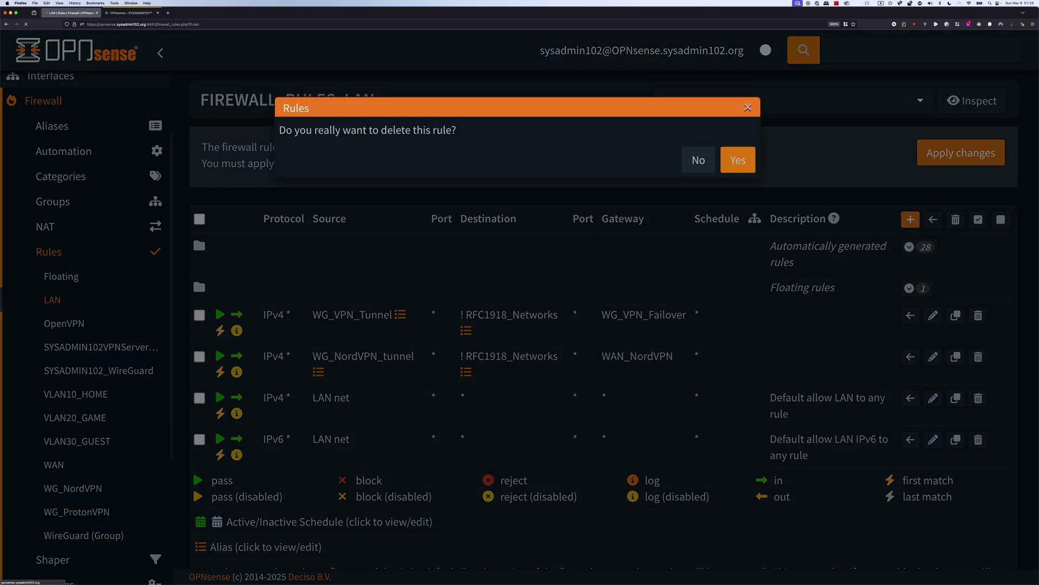
{"action": "key", "text": "Return"}
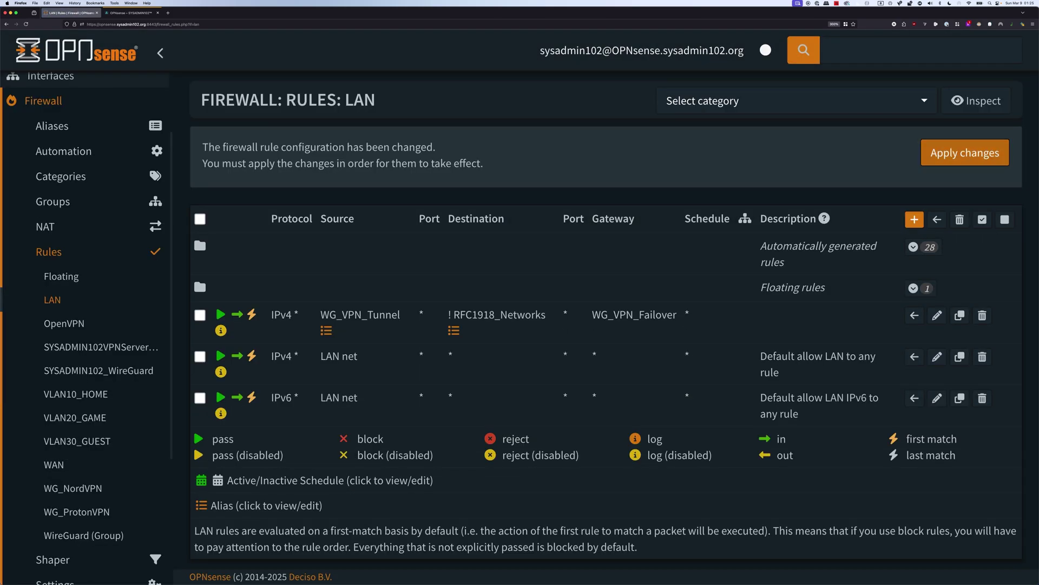
{"action": "key", "text": "Return"}
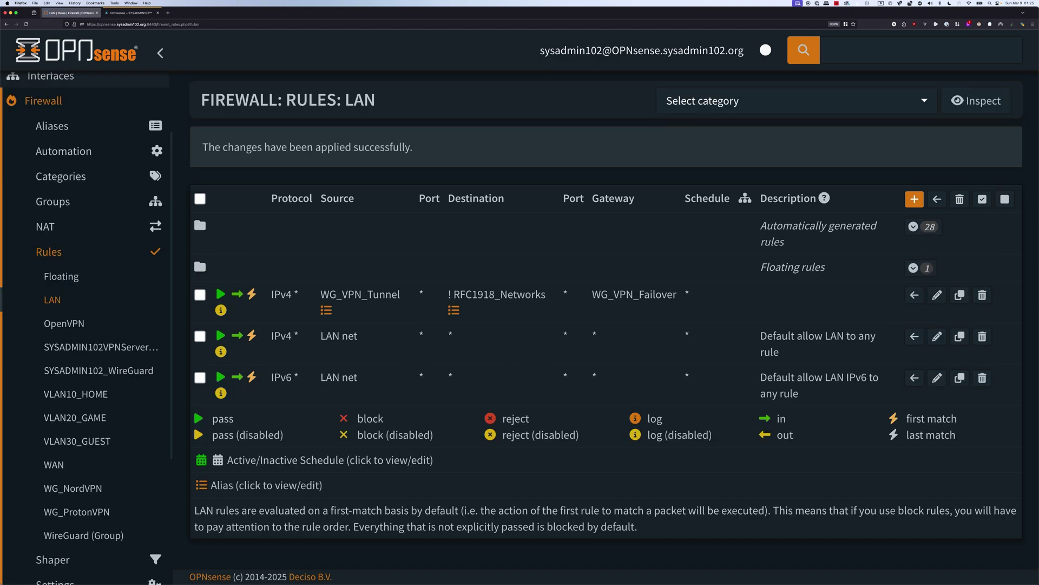
Open the WireGuard status page to check the handshakes of the NordVPN and ProtonVPN peers.
{"action": "scroll", "coordinate": [82, 374], "scroll_direction": "down", "scroll_amount": 5}
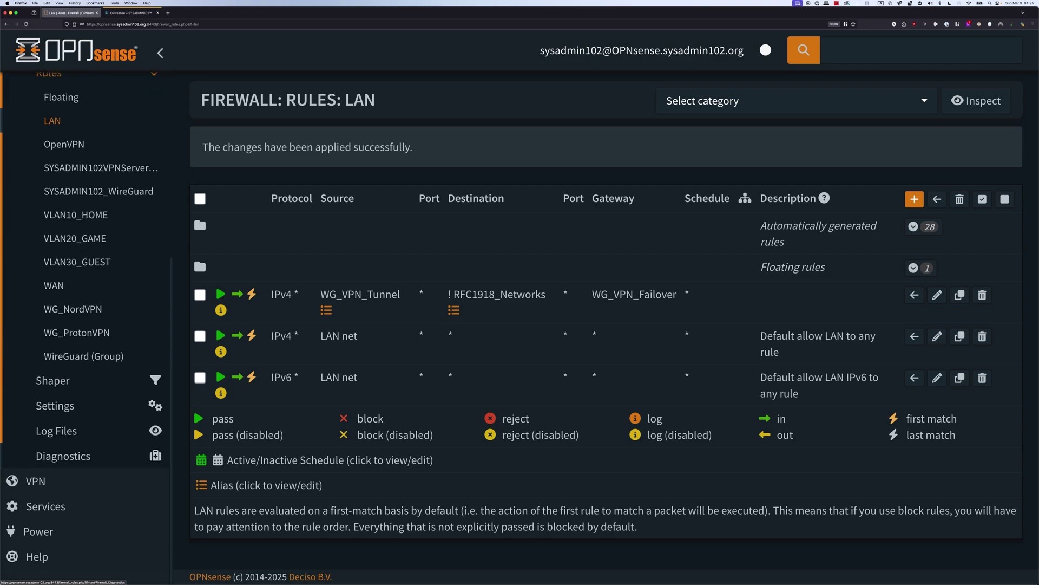
{"action": "left_click", "coordinate": [35, 481]}
{"action": "left_click", "coordinate": [61, 286]}
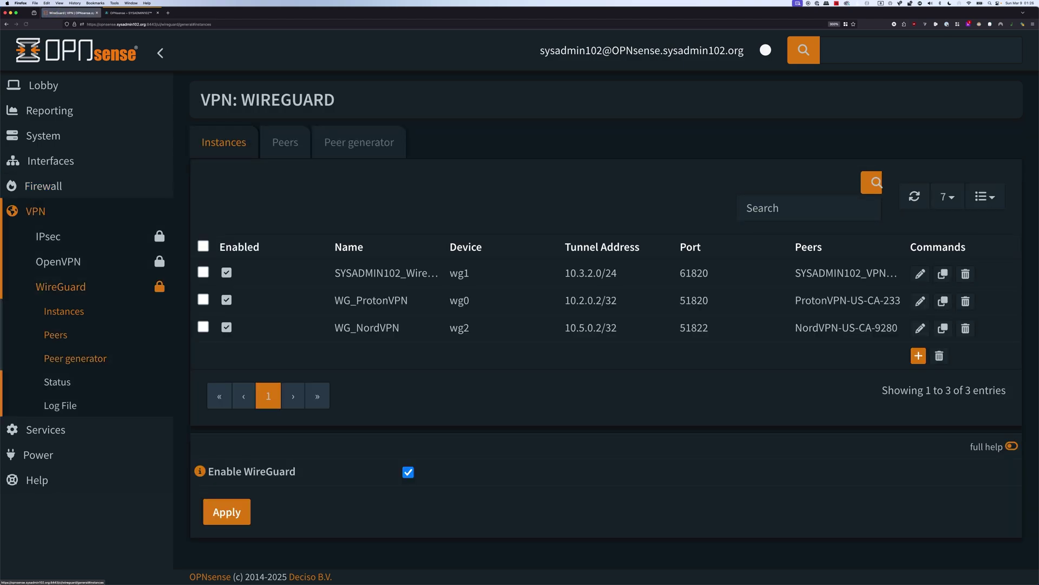
{"action": "left_click", "coordinate": [57, 382]}
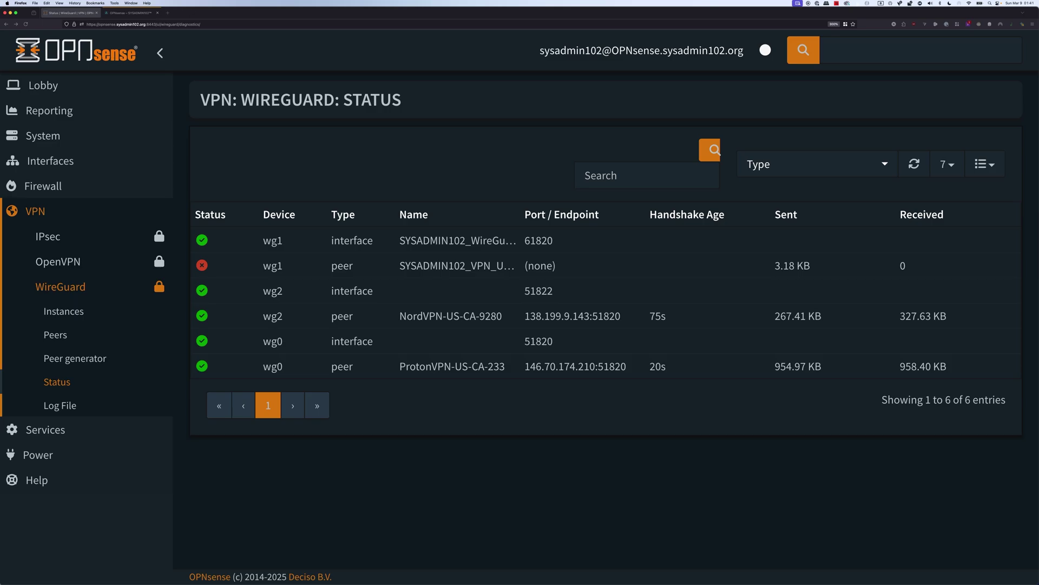
{"action": "key", "text": "super+t"}
{"action": "type", "text": "https://browserleaks.com/dns"}
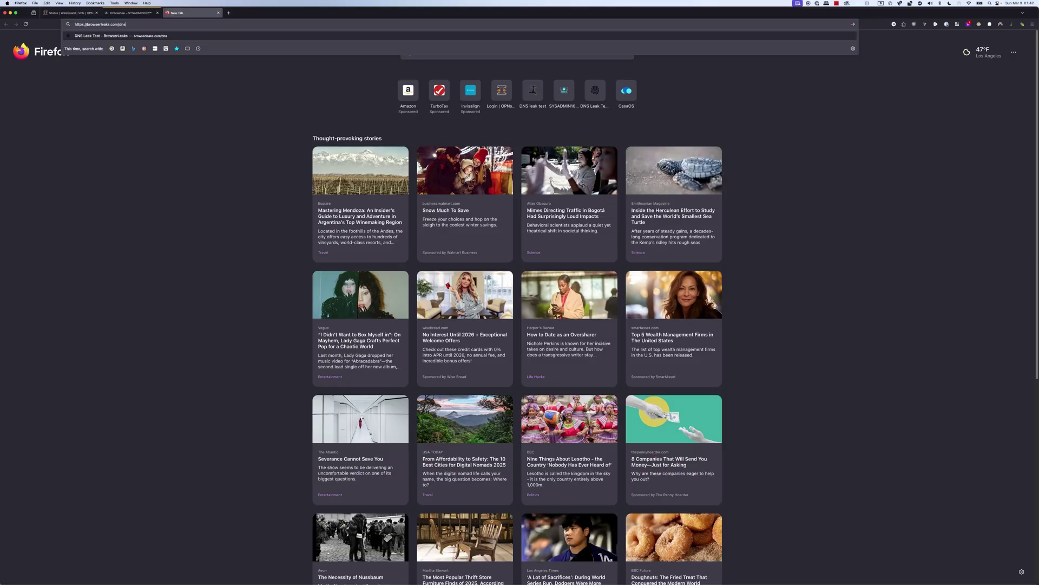
{"action": "key", "text": "Return"}
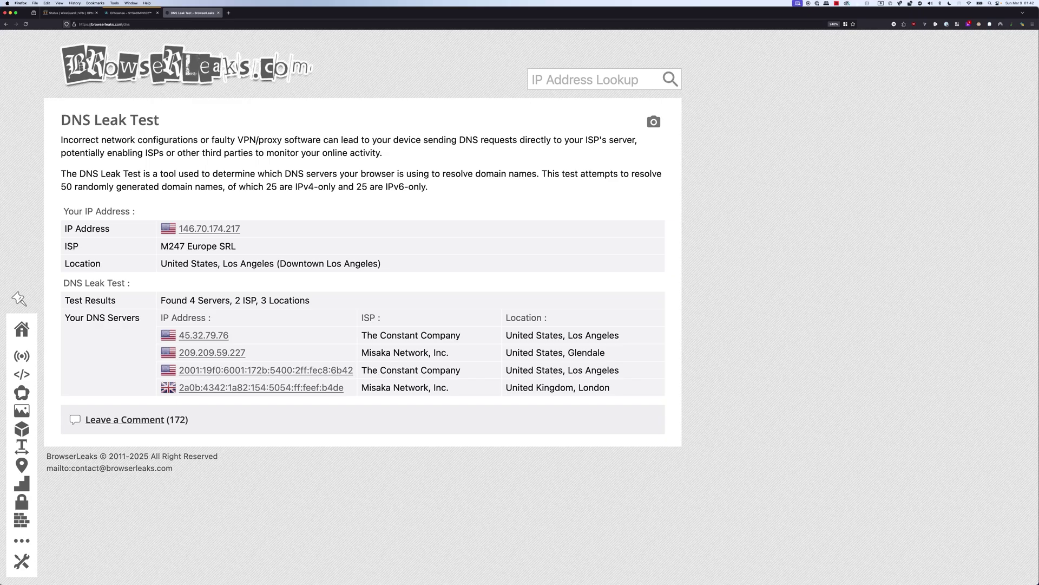
Return to OPNsense and view the gateway groups to check the status of the WG_VPN_Failover members.
{"action": "left_click", "coordinate": [69, 12]}
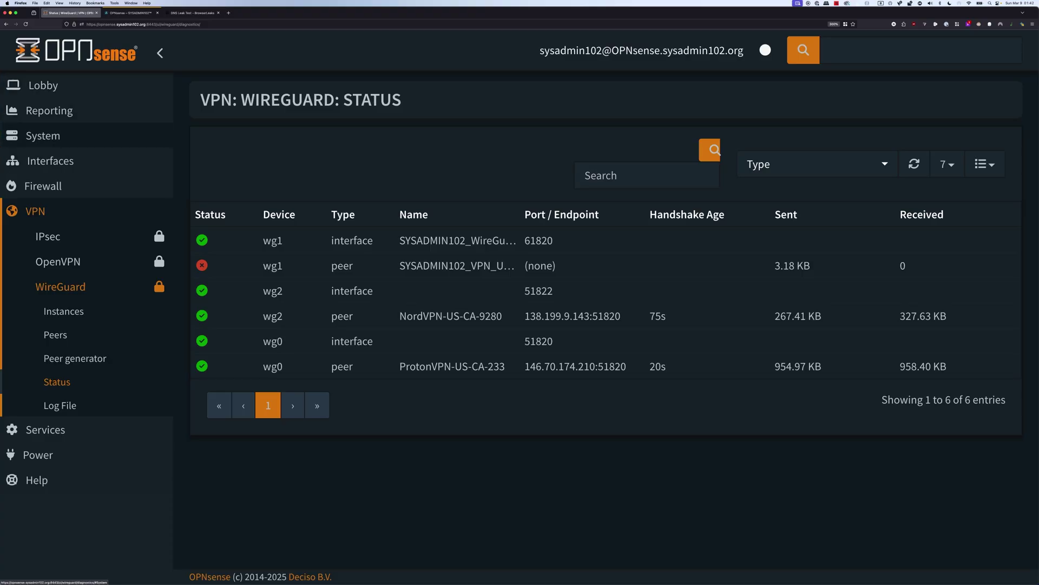
{"action": "left_click", "coordinate": [43, 136]}
{"action": "left_click", "coordinate": [57, 236]}
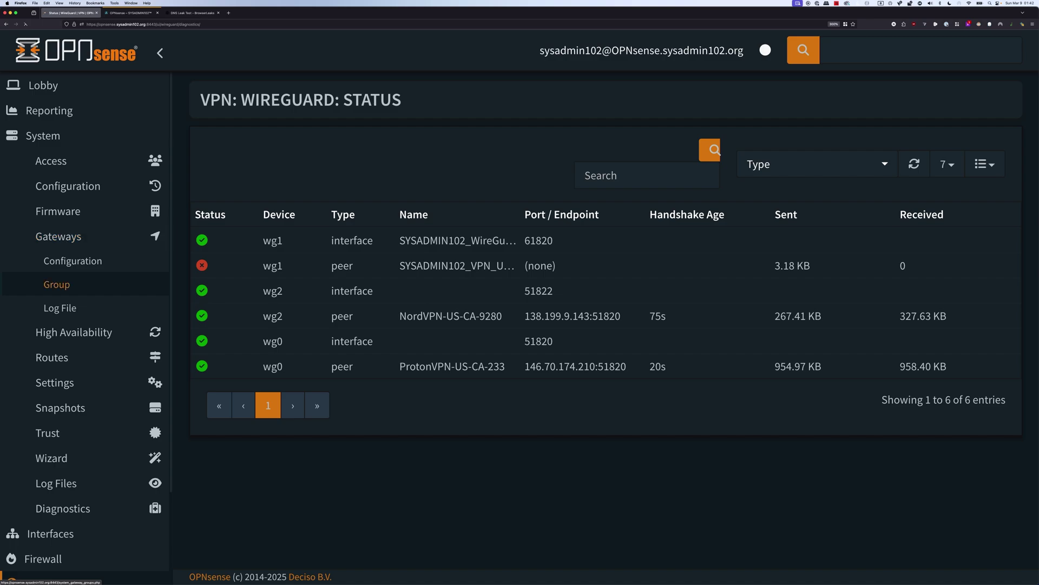
{"action": "left_click", "coordinate": [56, 284]}
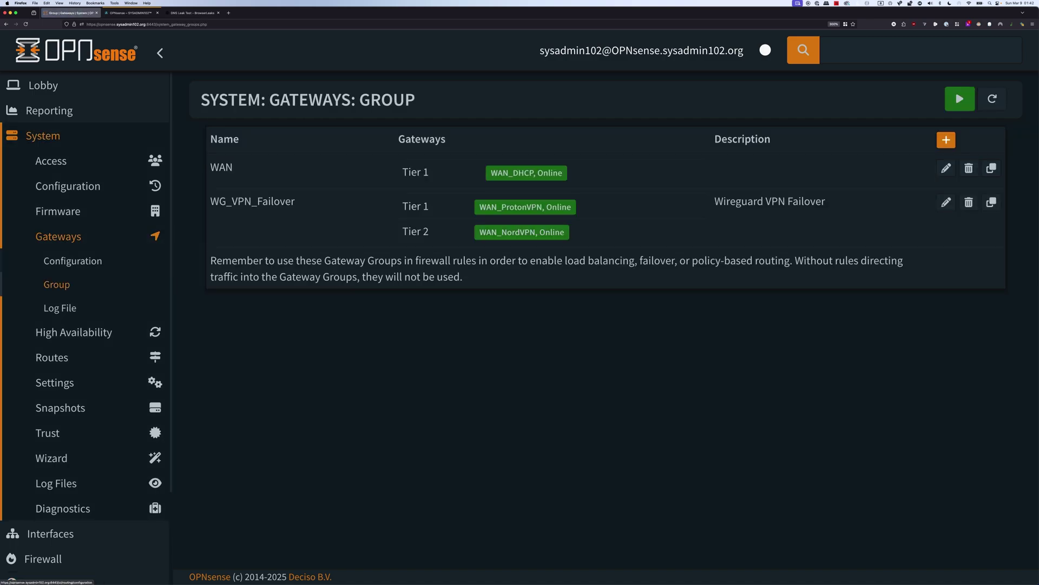
Mark the WAN_ProtonVPN gateway as down in the gateway configuration, then save and apply the change.
{"action": "left_click", "coordinate": [73, 260]}
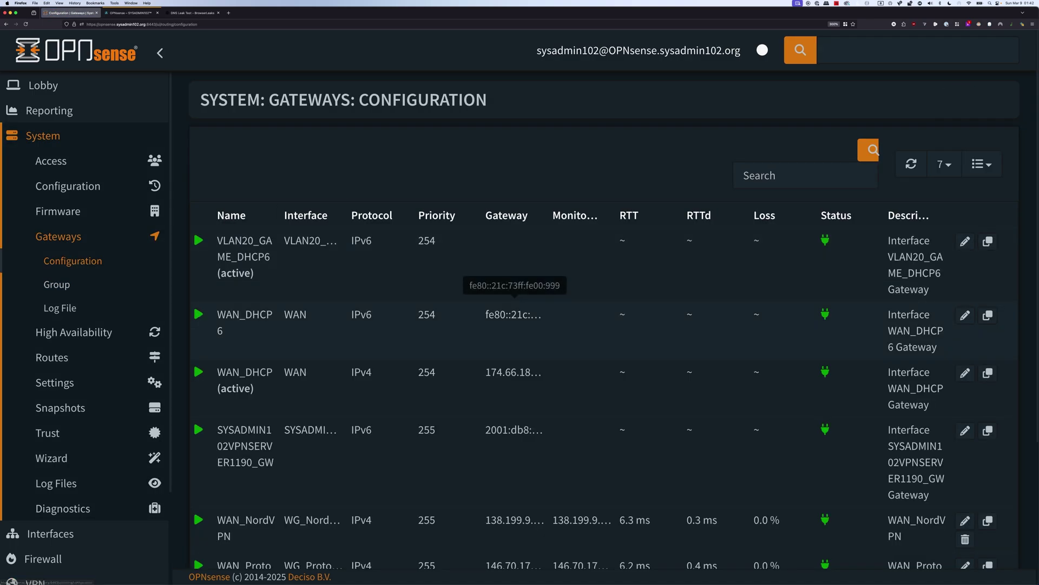
{"action": "scroll", "coordinate": [515, 303], "scroll_direction": "down", "scroll_amount": 3}
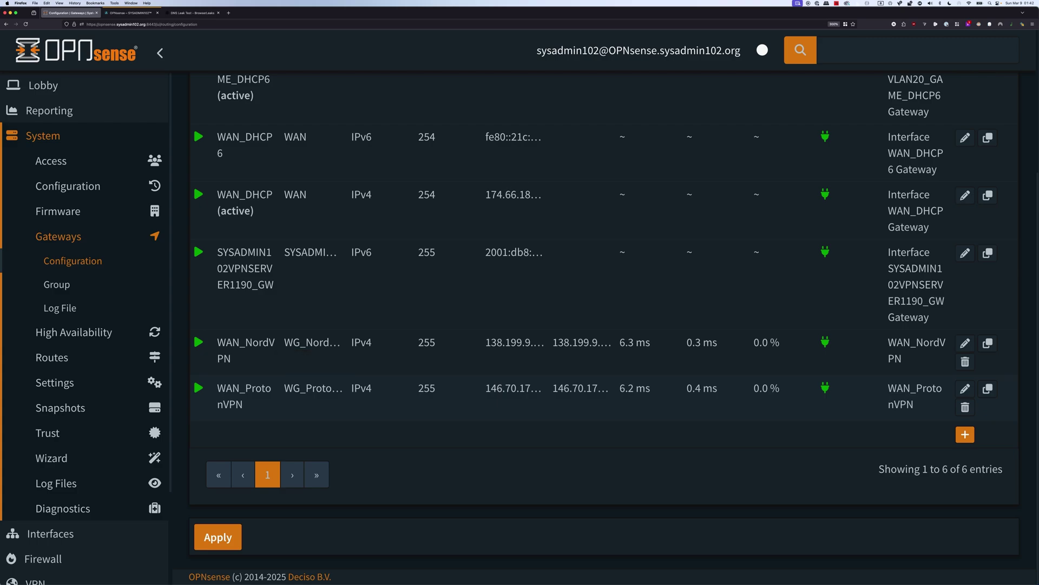
{"action": "left_click", "coordinate": [966, 388]}
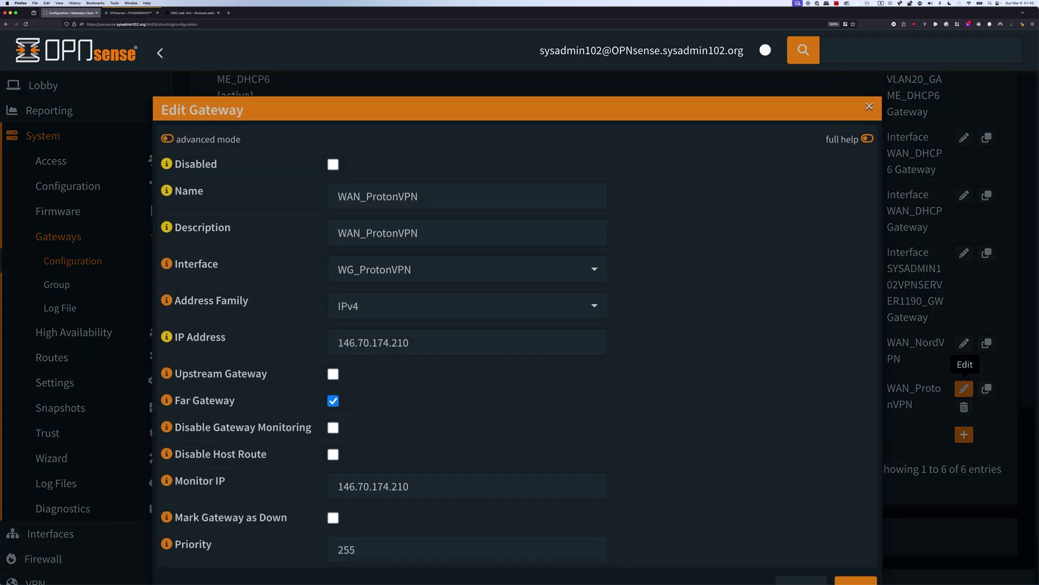
{"action": "left_click", "coordinate": [333, 518]}
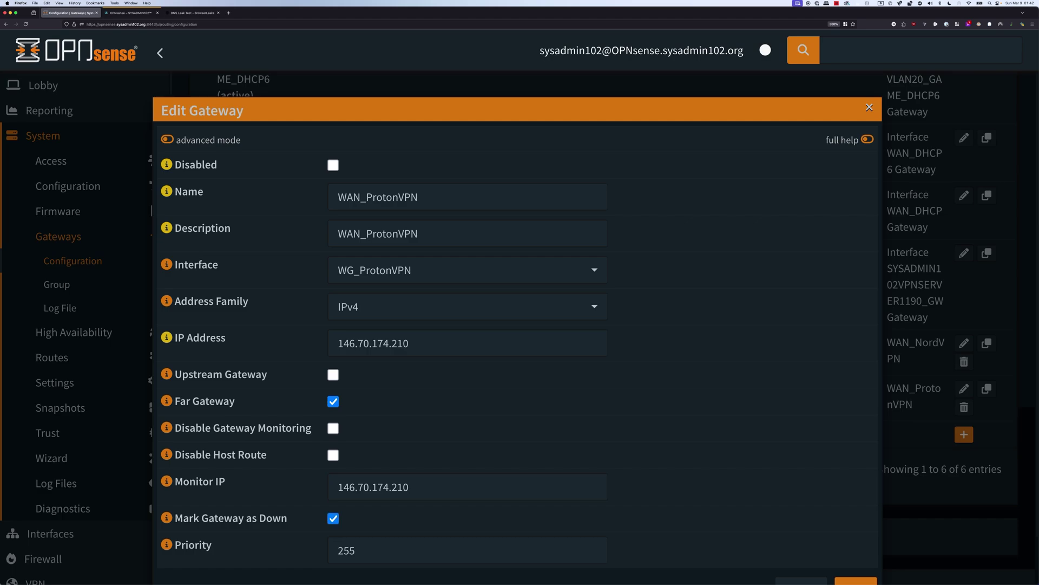
{"action": "scroll", "coordinate": [333, 519], "scroll_direction": "down", "scroll_amount": 2}
{"action": "left_click", "coordinate": [856, 542]}
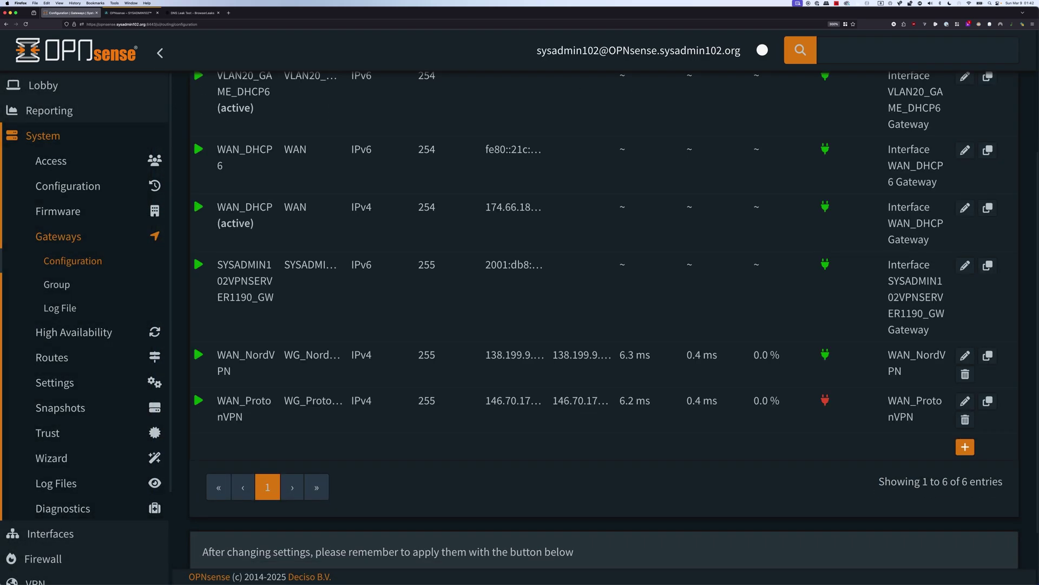
{"action": "left_click", "coordinate": [218, 537]}
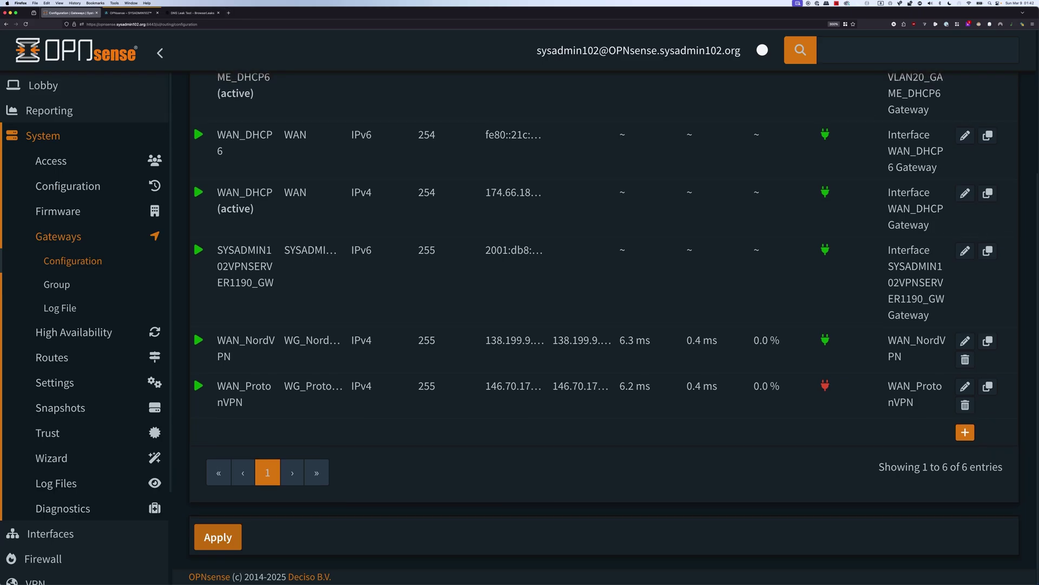
Switch to the BrowserLeaks page and reload it to recheck the public IP address and ISP.
{"action": "key", "text": "super+3"}
{"action": "key", "text": "super+r"}
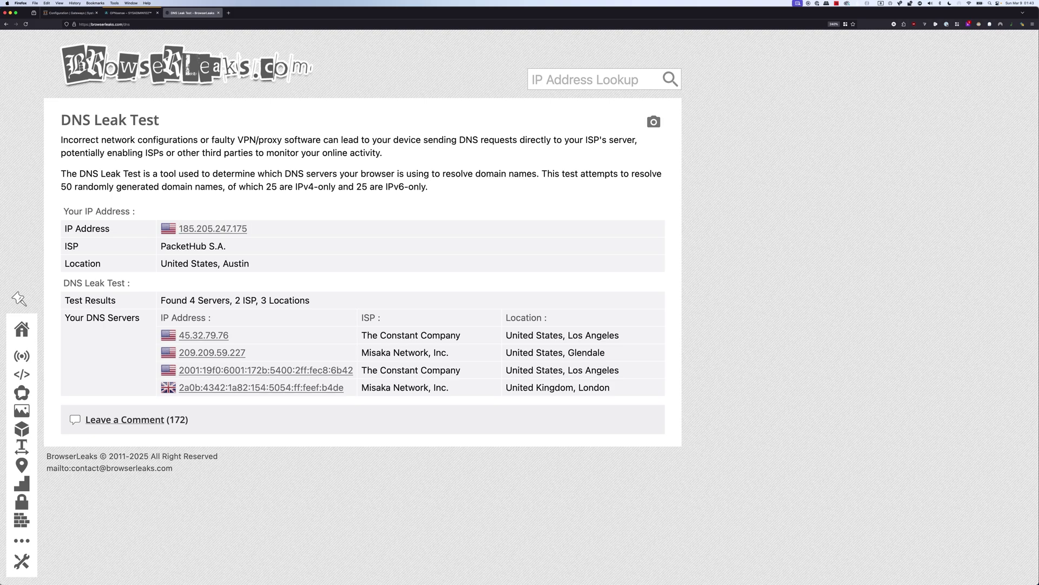
Return to OPNsense, mark the WAN_NordVPN gateway as down in the gateway configuration, and save and apply the change.
{"action": "key", "text": "ctrl+Tab"}
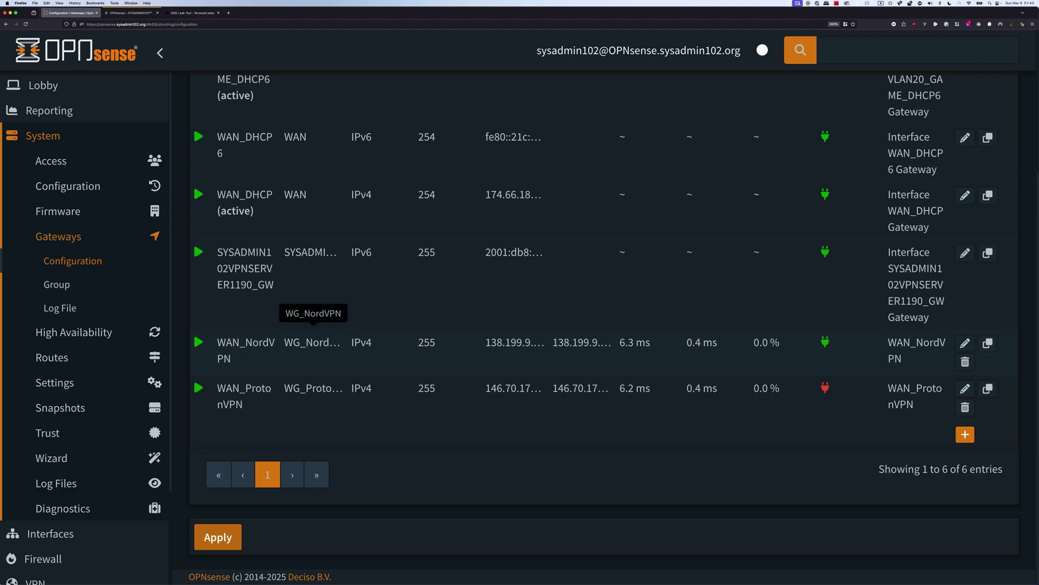
{"action": "left_click", "coordinate": [965, 343]}
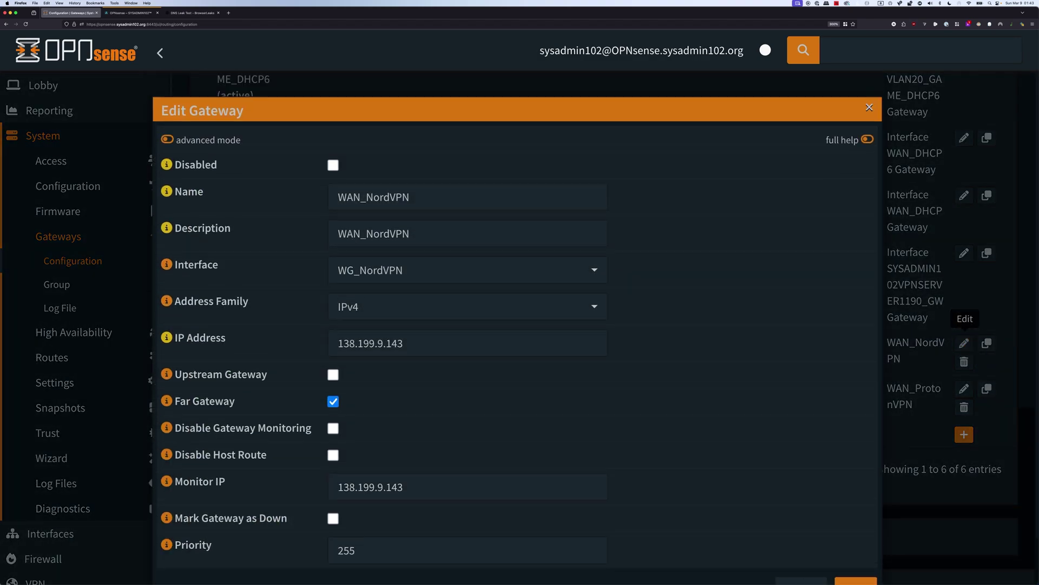
{"action": "scroll", "coordinate": [965, 343], "scroll_direction": "down", "scroll_amount": 2}
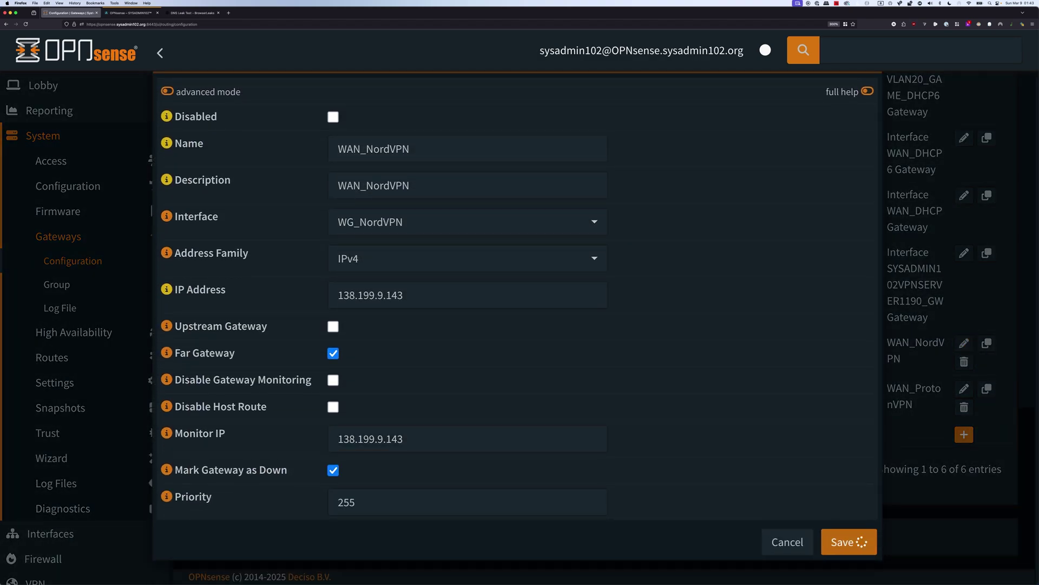
{"action": "left_click", "coordinate": [856, 542]}
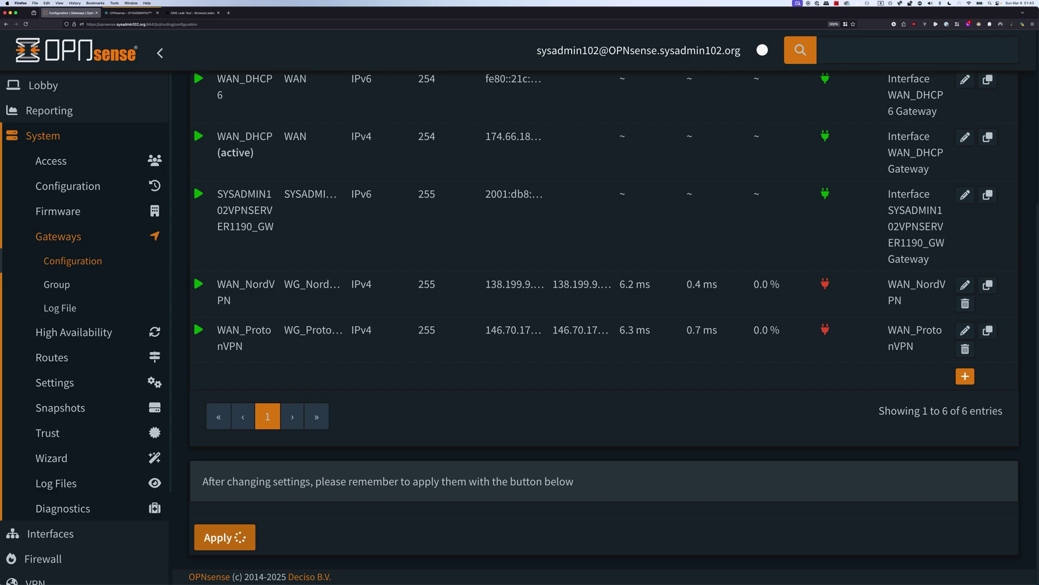
Reload the BrowserLeaks DNS leak test to check the public IP address with both VPN gateways marked down.
{"action": "key", "text": "super+3"}
{"action": "key", "text": "super+r"}
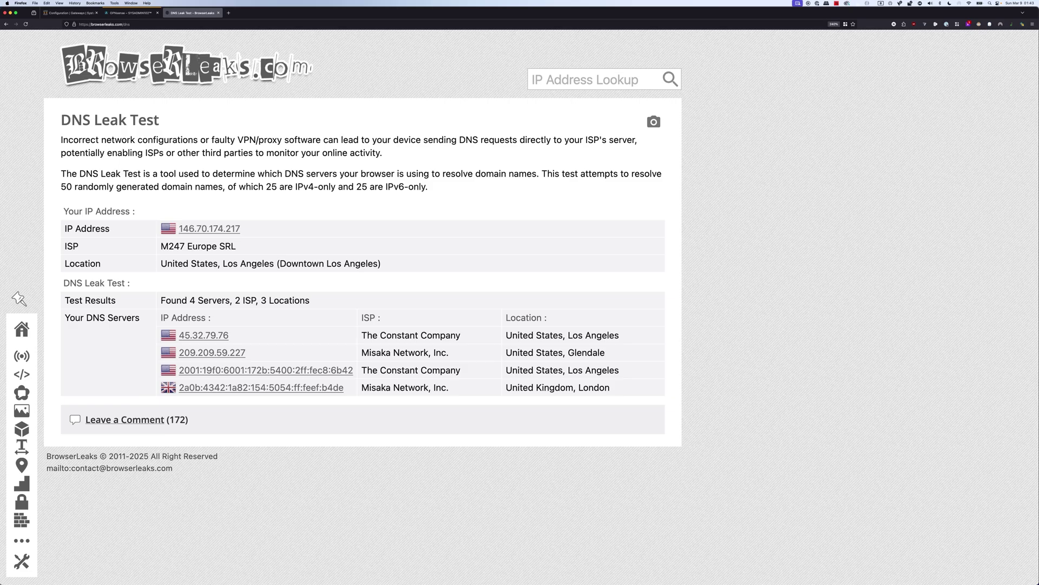
Disable the WG_ProtonVPN and WG_NordVPN WireGuard instances in OPNsense and apply the change.
{"action": "left_click", "coordinate": [70, 13]}
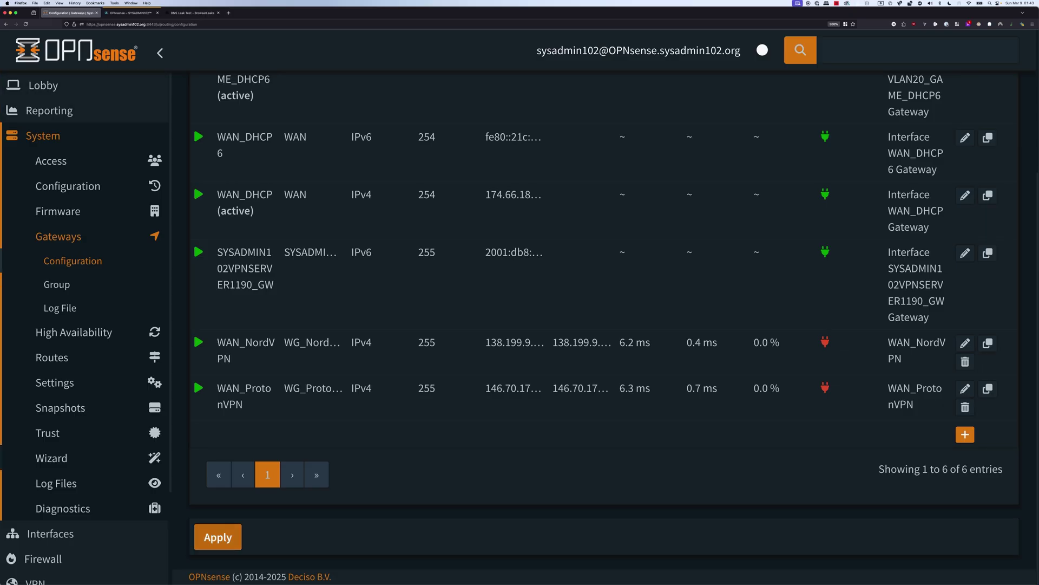
{"action": "scroll", "coordinate": [81, 456], "scroll_direction": "down", "scroll_amount": 4}
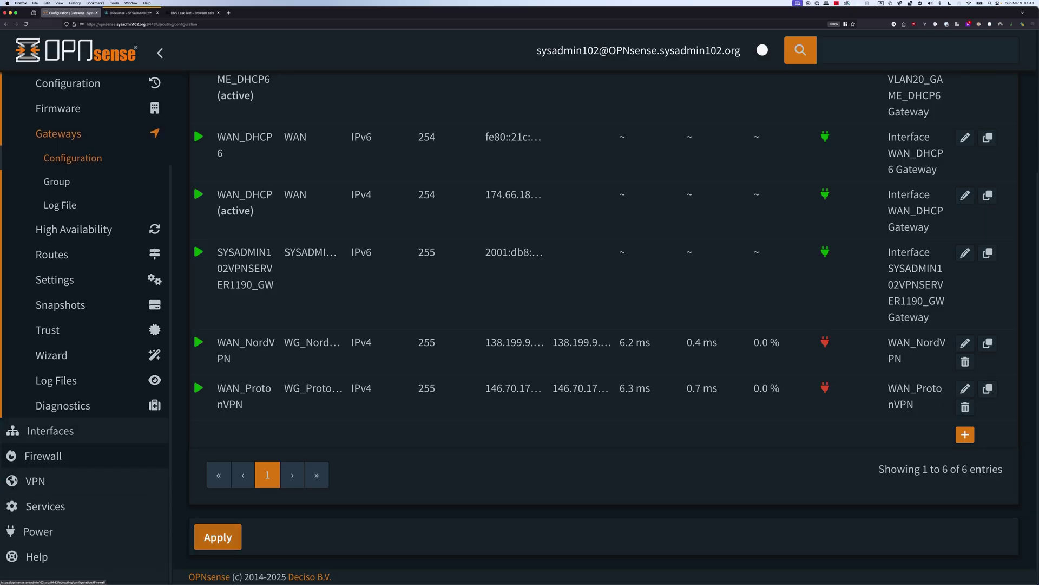
{"action": "left_click", "coordinate": [35, 481]}
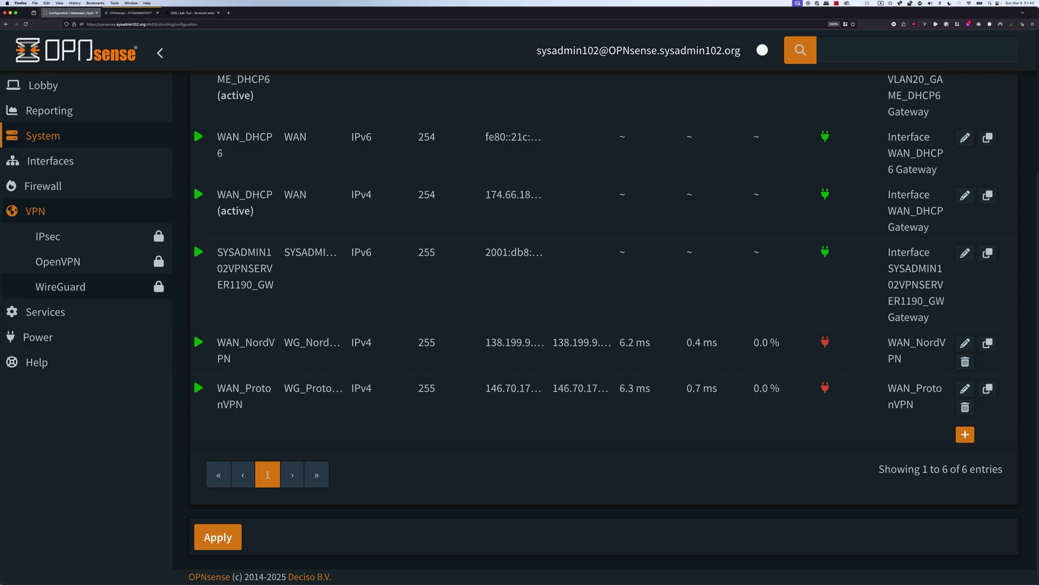
{"action": "left_click", "coordinate": [60, 287]}
{"action": "left_click", "coordinate": [63, 311]}
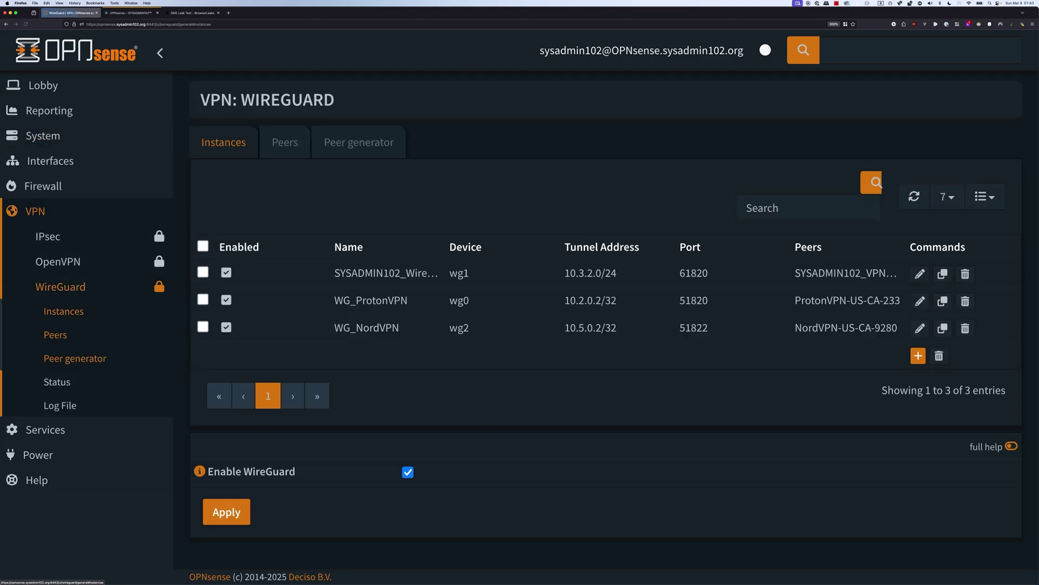
{"action": "left_click", "coordinate": [226, 300]}
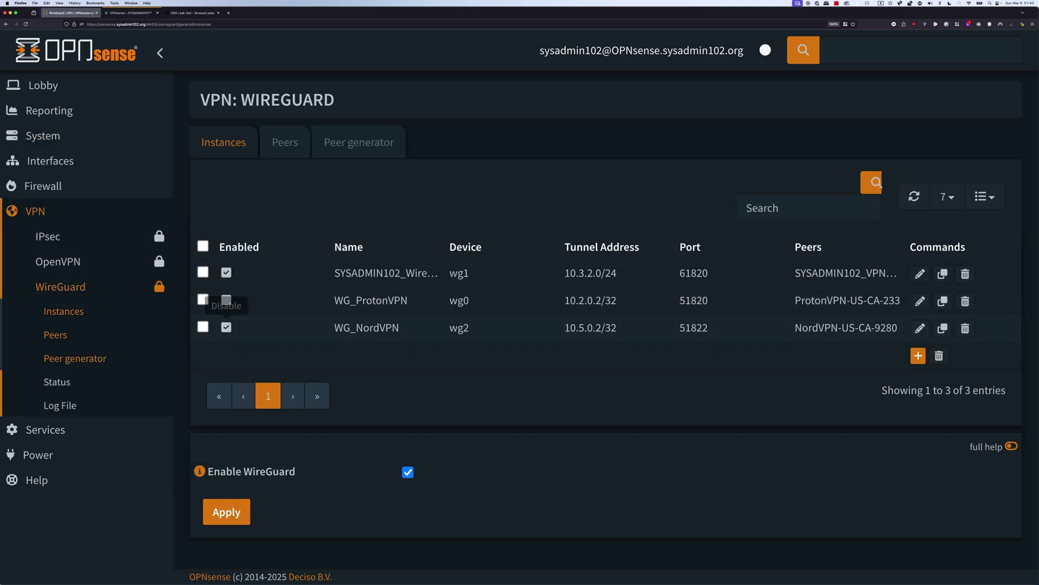
{"action": "left_click", "coordinate": [227, 327]}
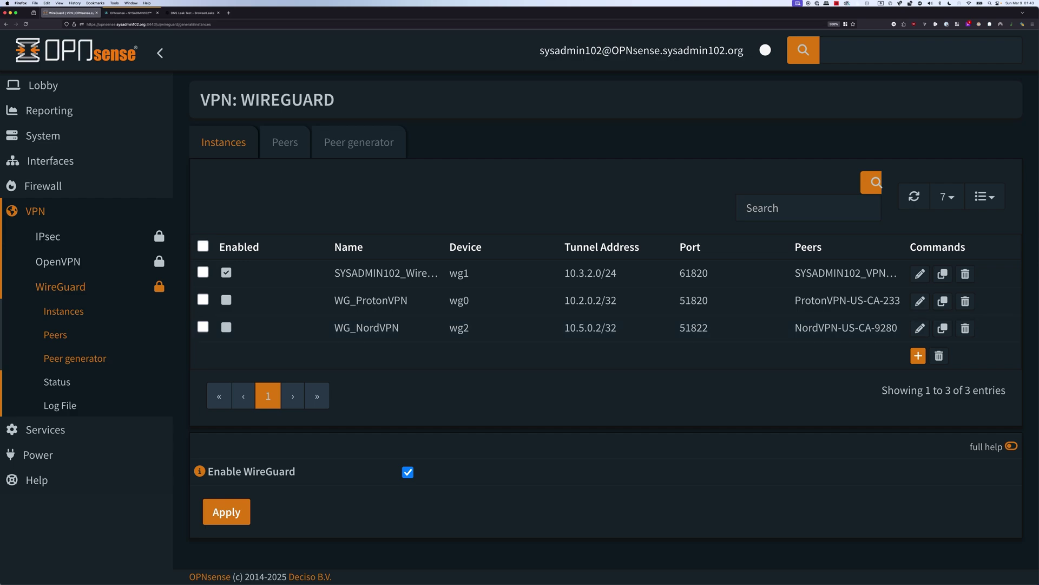
{"action": "left_click", "coordinate": [227, 511]}
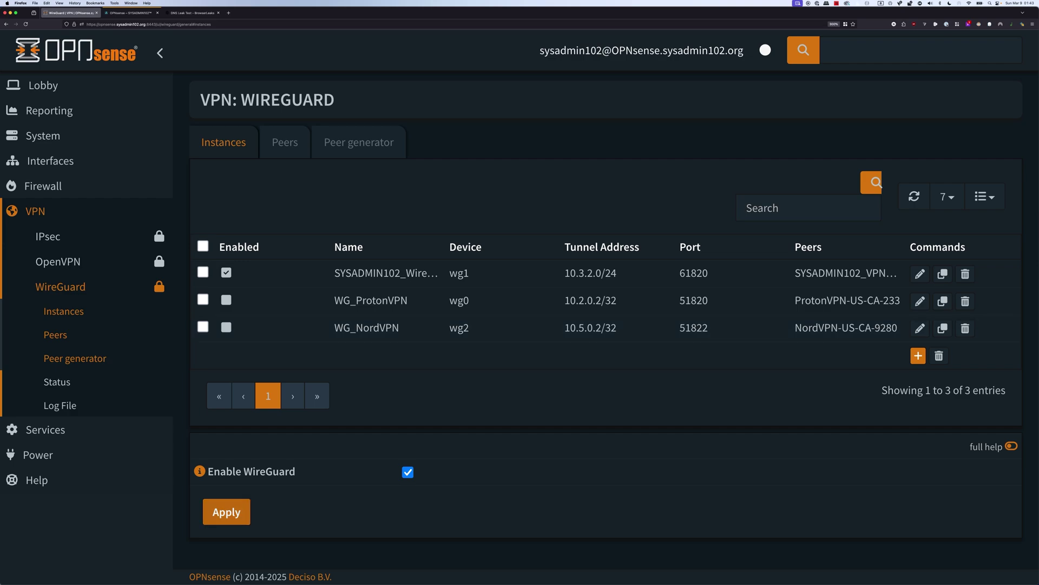
Switch to BrowserLeaks and reload it to test internet access with both WireGuard VPN instances disabled.
{"action": "left_click", "coordinate": [192, 13]}
{"action": "key", "text": "super+r"}
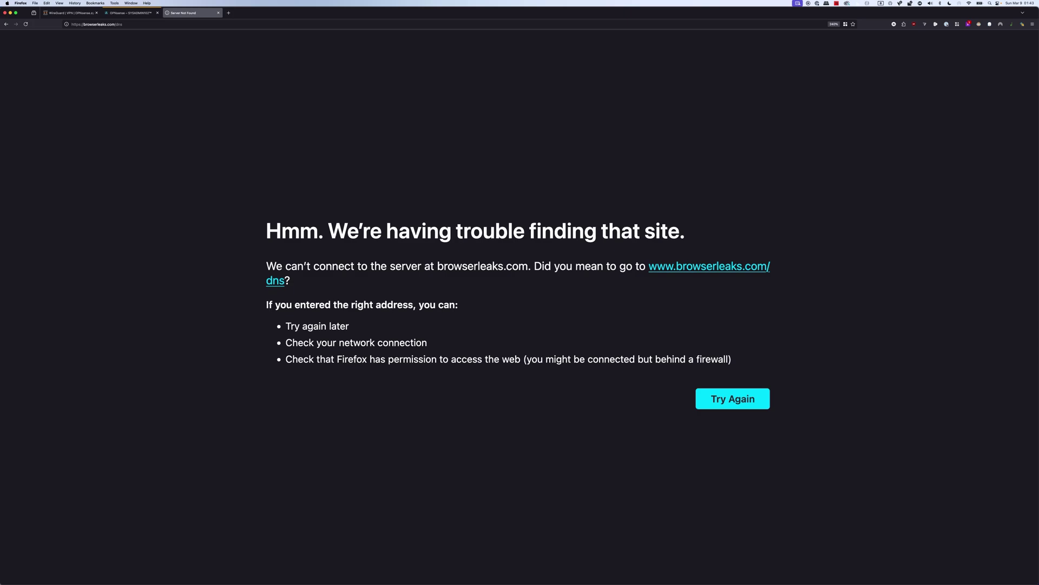
Set the WAN_DHCP gateway to Tier 3 in the WG_VPN_Failover gateway group in OPNsense, and save and apply the group.
{"action": "left_click", "coordinate": [91, 13]}
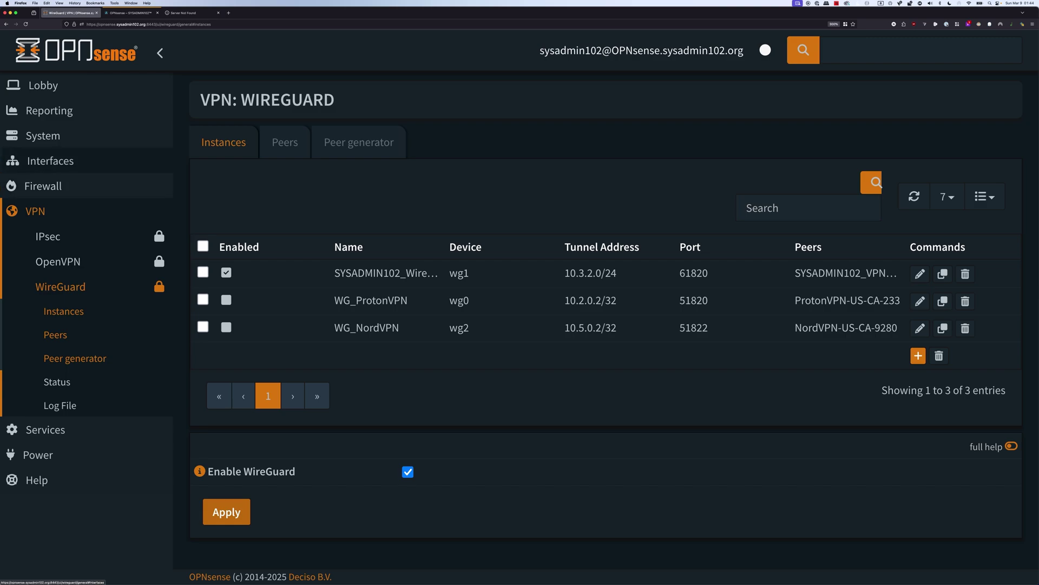
{"action": "left_click", "coordinate": [42, 135]}
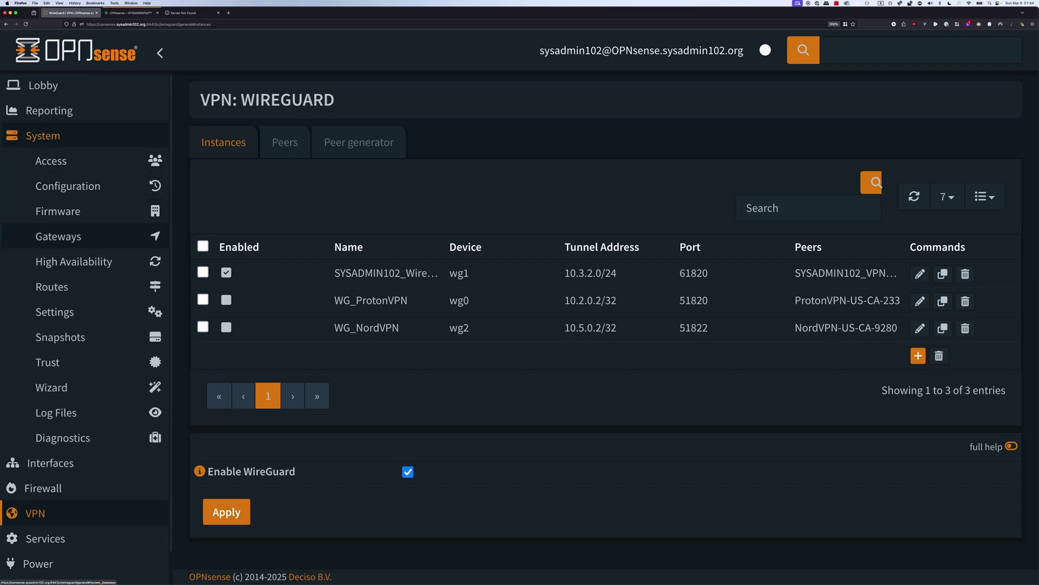
{"action": "left_click", "coordinate": [58, 236]}
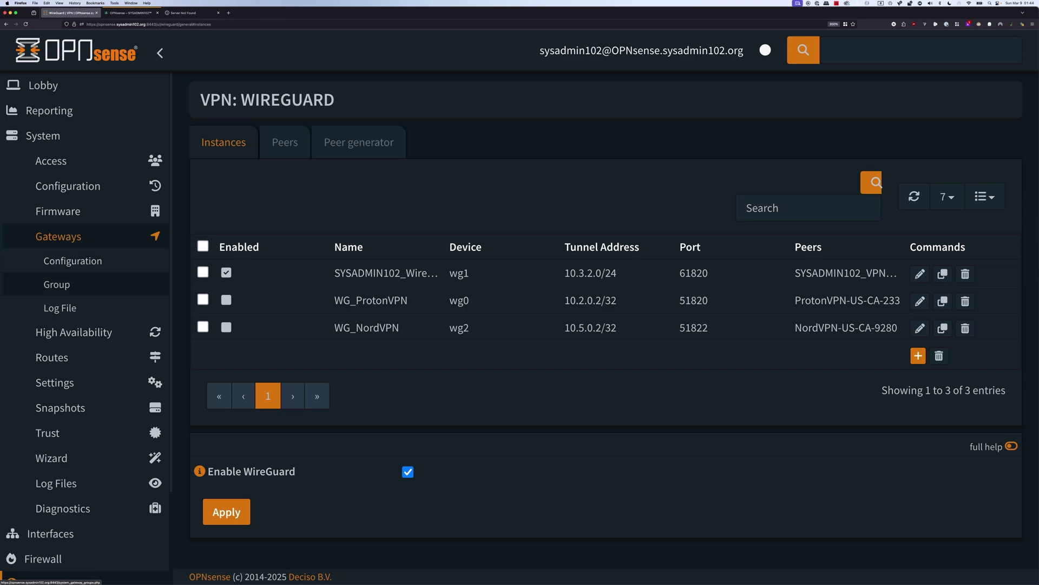
{"action": "left_click", "coordinate": [56, 284]}
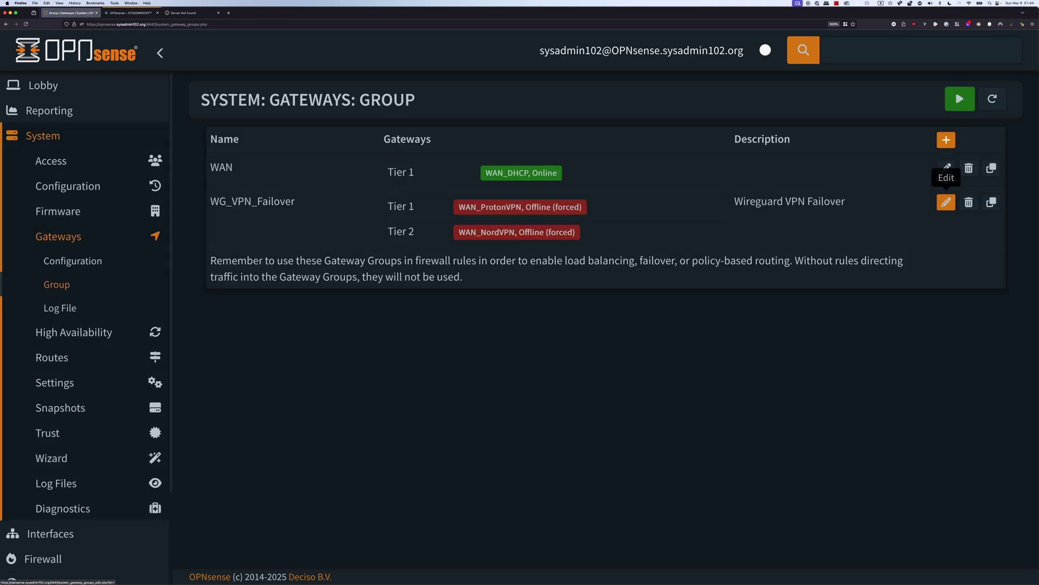
{"action": "left_click", "coordinate": [946, 202]}
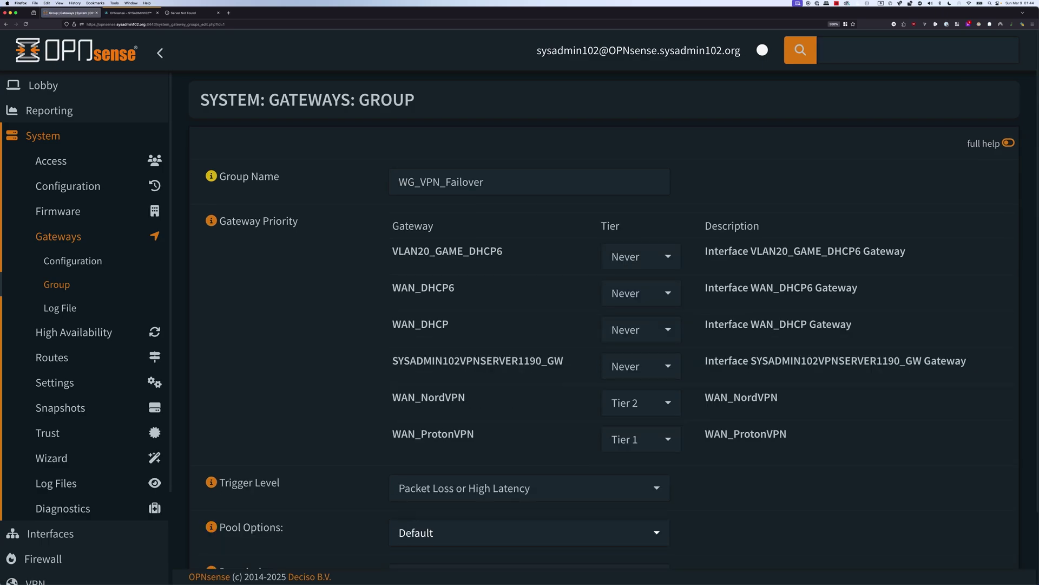
{"action": "left_click", "coordinate": [641, 329]}
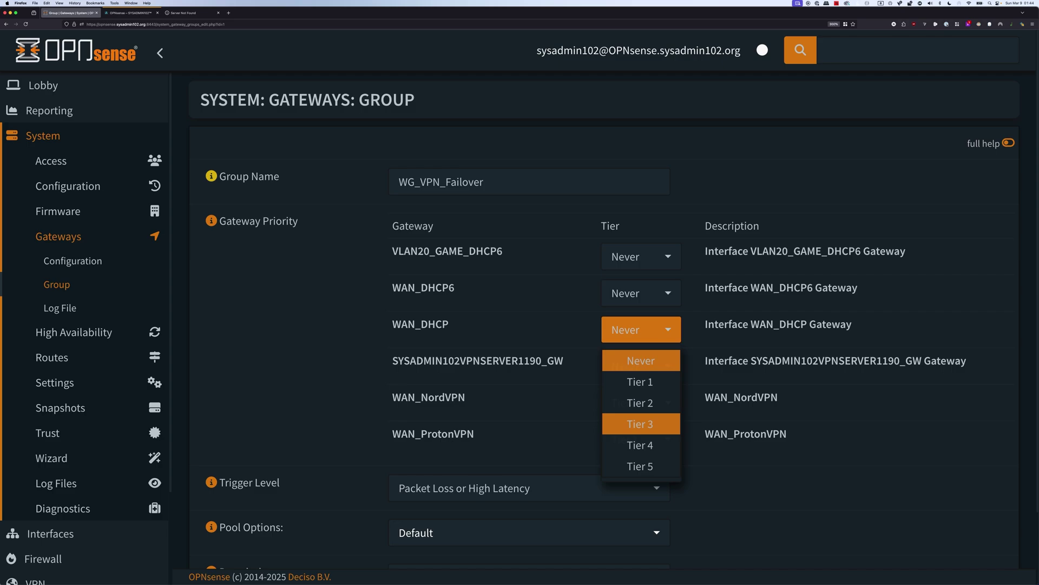
{"action": "left_click", "coordinate": [641, 426]}
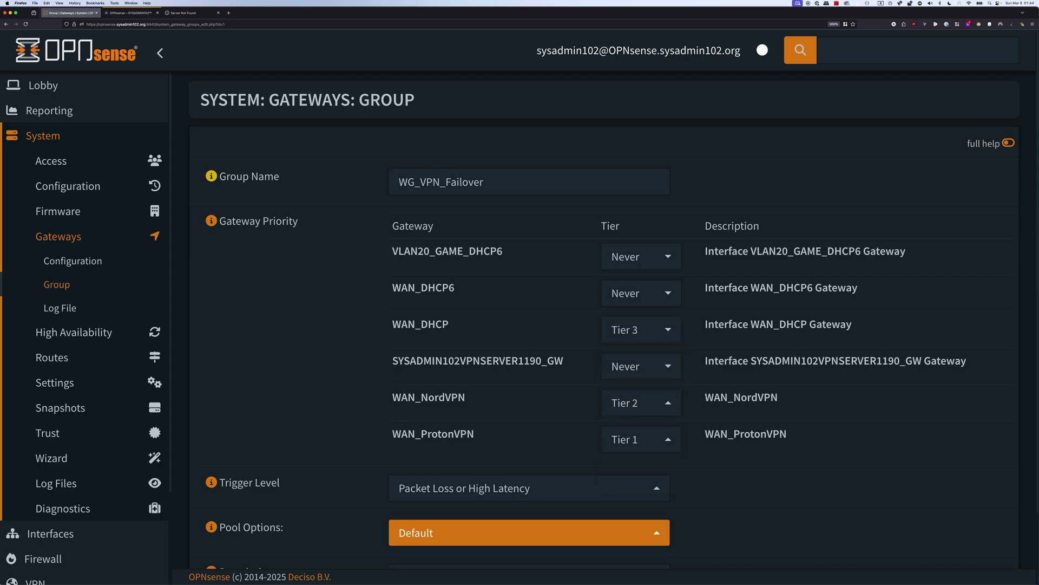
{"action": "scroll", "coordinate": [460, 533], "scroll_direction": "down", "scroll_amount": 3}
{"action": "left_click", "coordinate": [409, 545]}
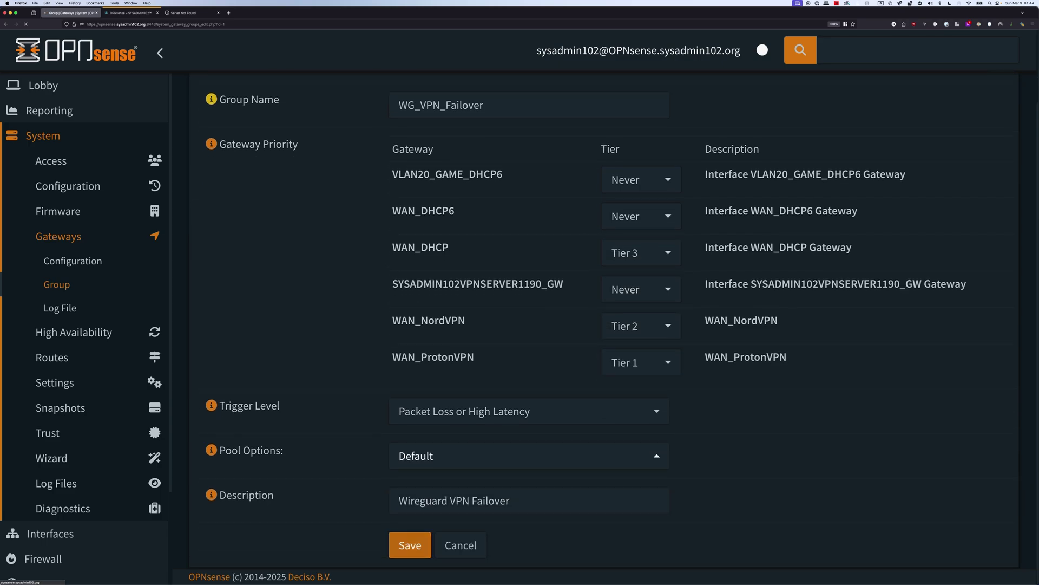
{"action": "left_click", "coordinate": [964, 152]}
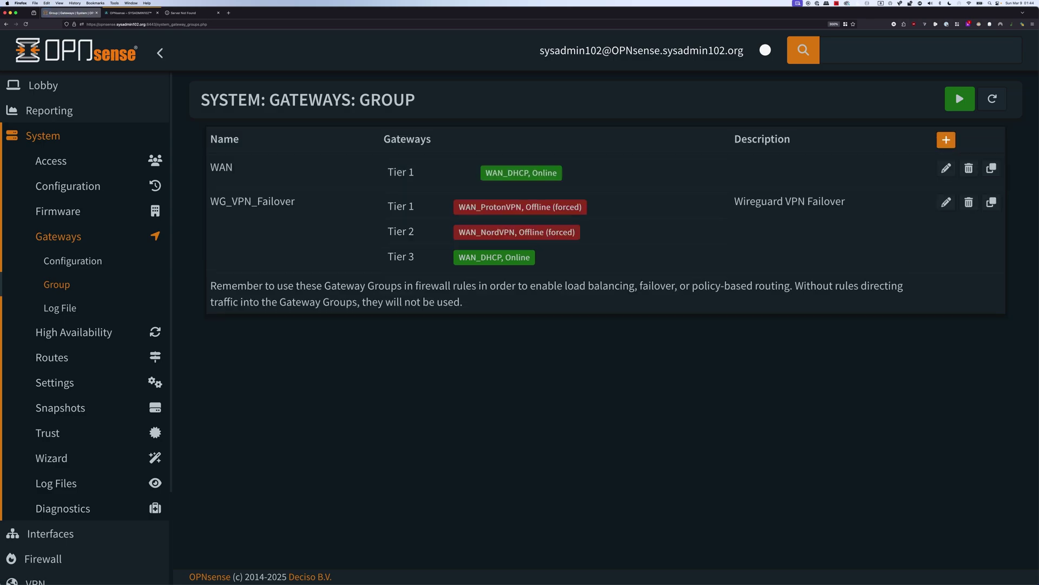
Reload the BrowserLeaks page to check the public IP address and ISP with WAN_DHCP as the fallback gateway.
{"action": "key", "text": "super+3"}
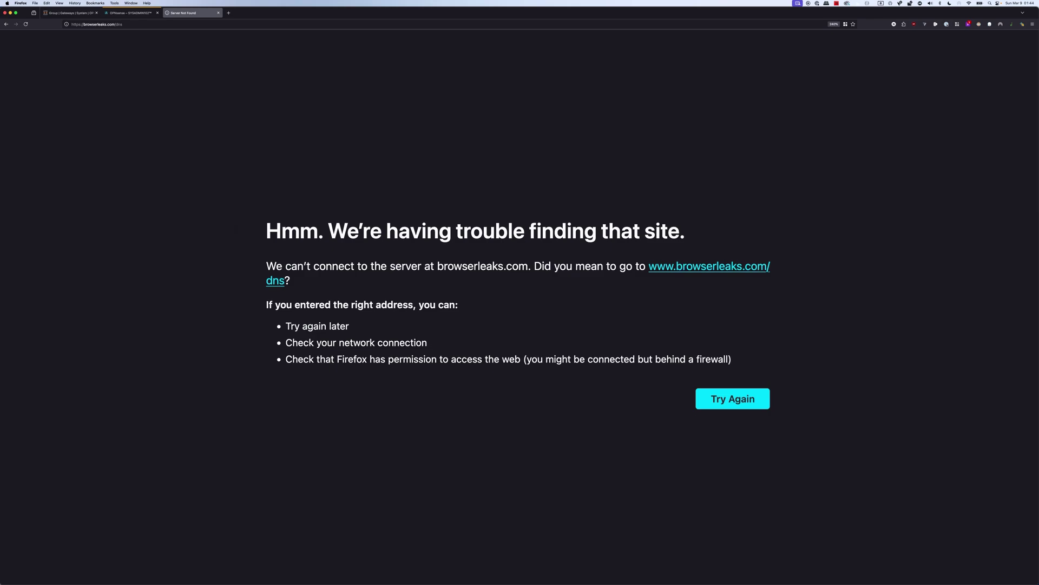
{"action": "key", "text": "super+r"}
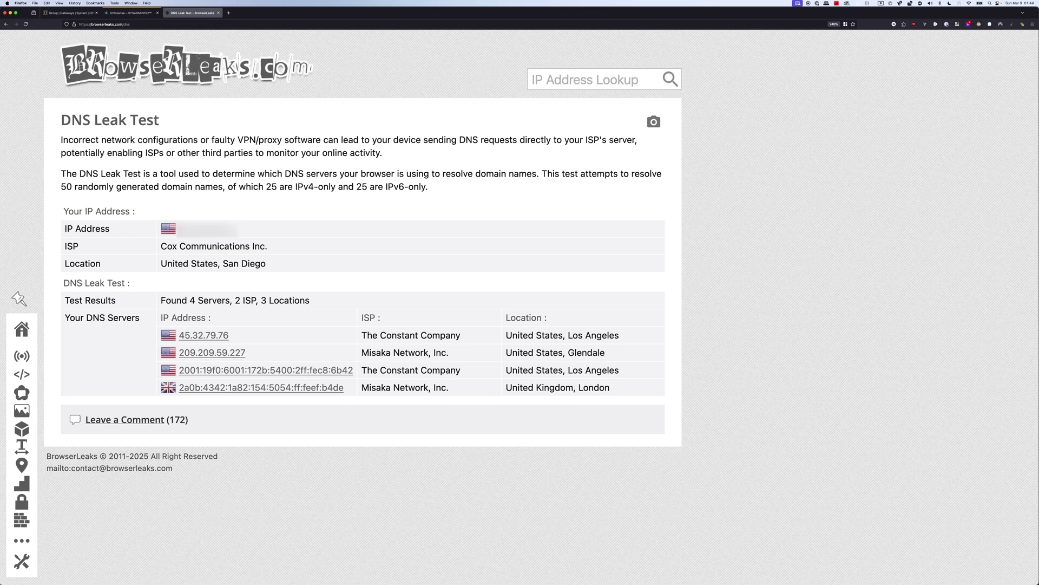
Re-enable the WG_ProtonVPN and WG_NordVPN WireGuard instances in OPNsense and apply the change.
{"action": "left_click", "coordinate": [70, 12]}
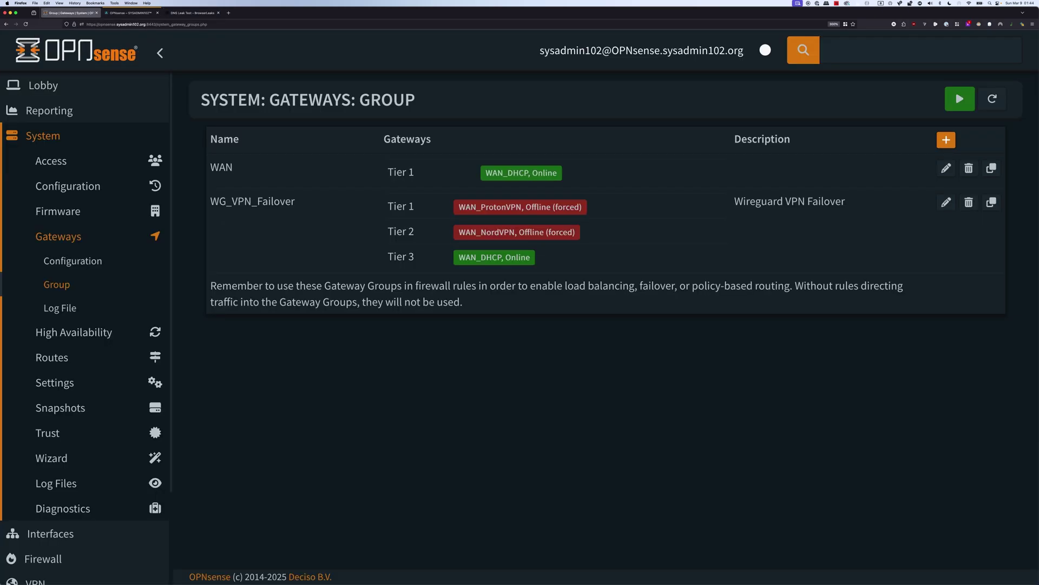
{"action": "left_click", "coordinate": [42, 136]}
{"action": "left_click", "coordinate": [35, 211]}
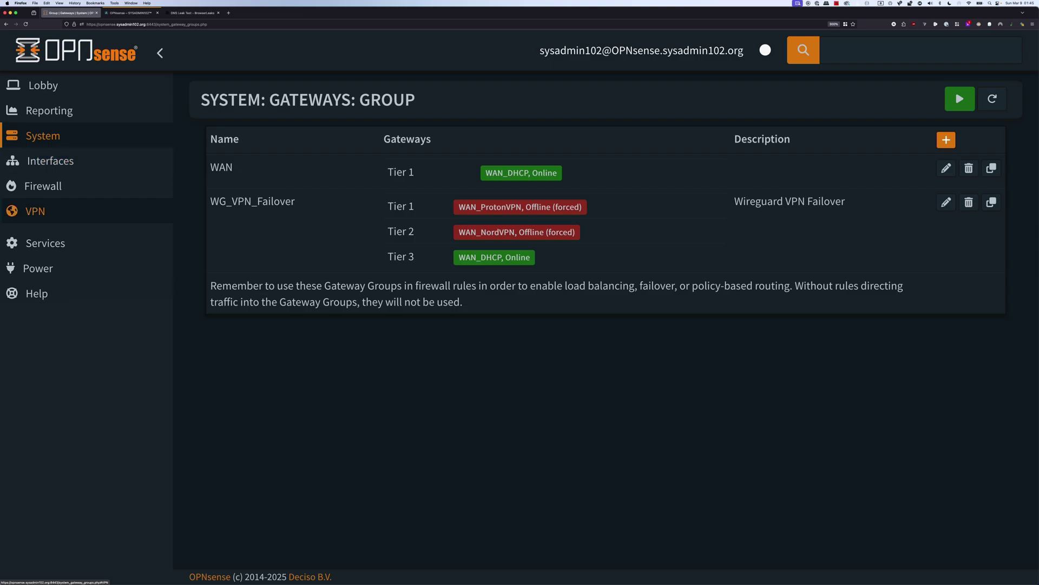
{"action": "left_click", "coordinate": [60, 286]}
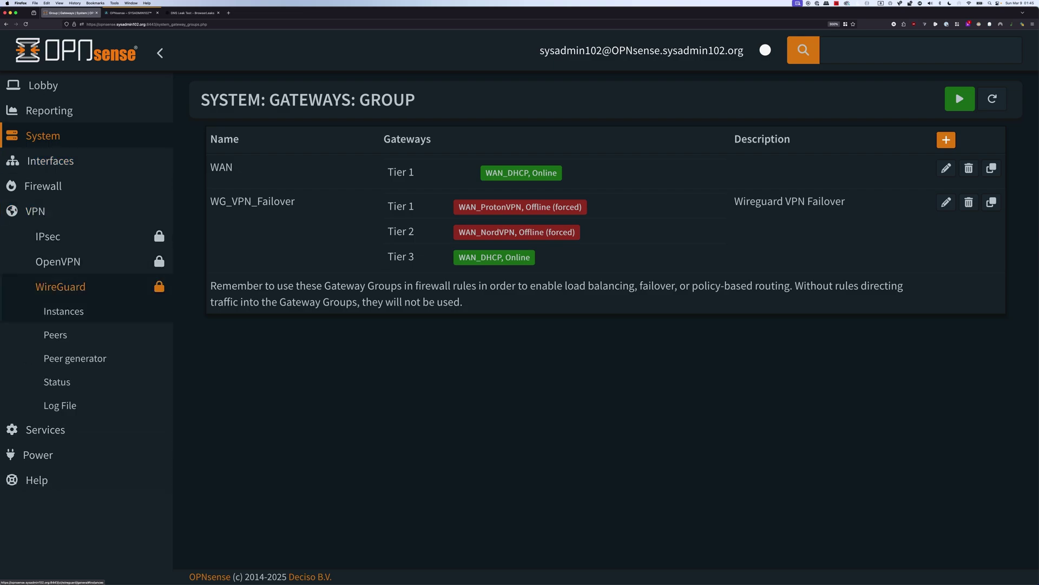
{"action": "left_click", "coordinate": [63, 311]}
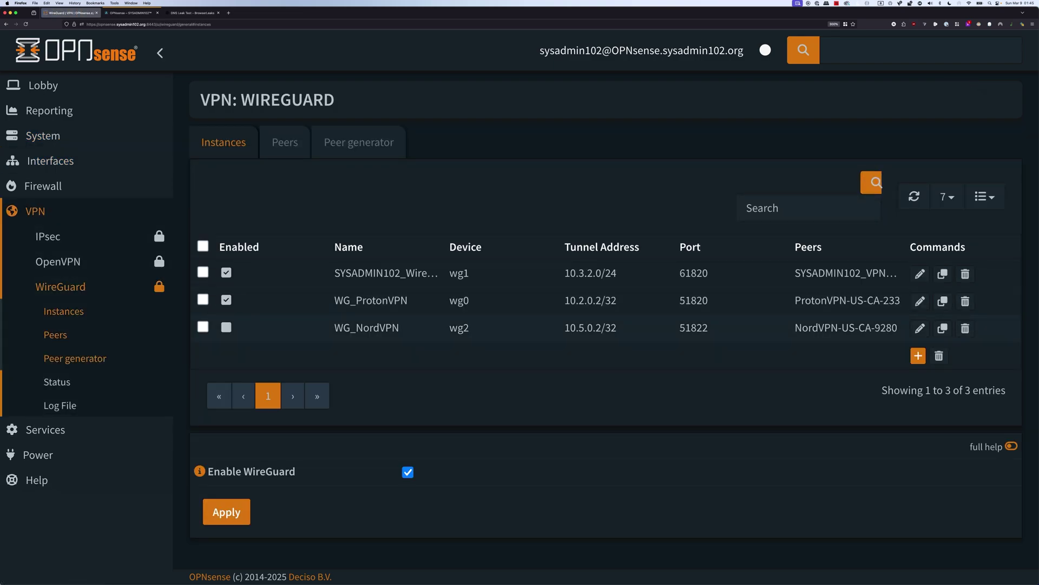
{"action": "left_click", "coordinate": [226, 327]}
{"action": "left_click", "coordinate": [226, 512]}
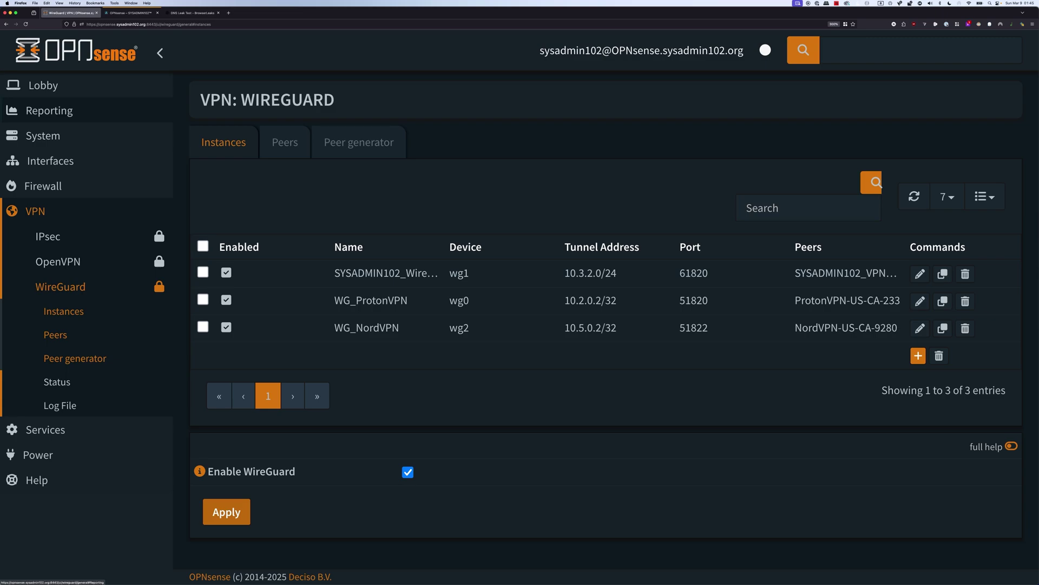
Restart the WireGuard WG_ProtonVPN and WG_NordVPN services from the Lobby dashboard.
{"action": "left_click", "coordinate": [43, 85]}
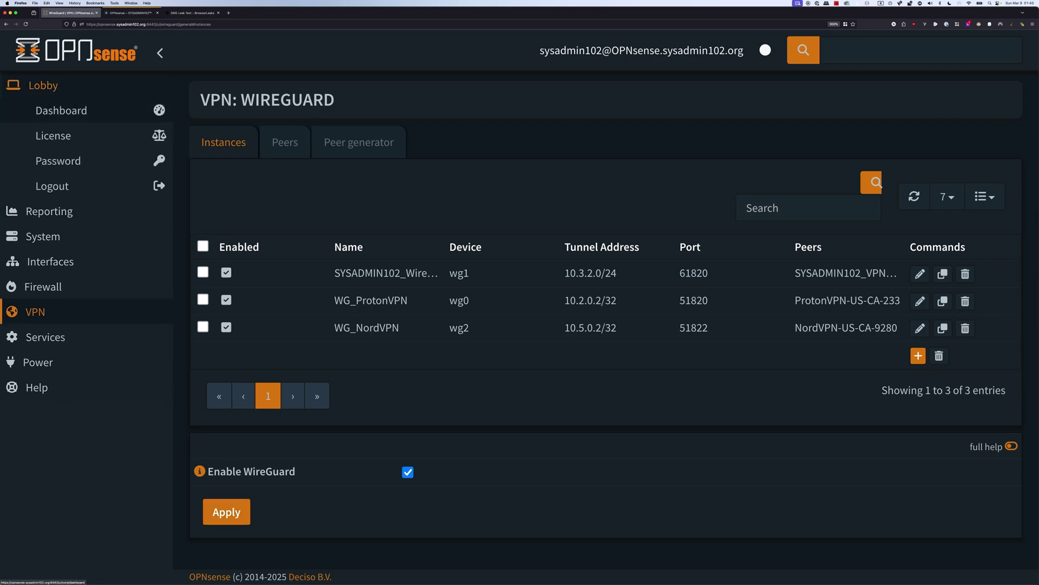
{"action": "left_click", "coordinate": [60, 110]}
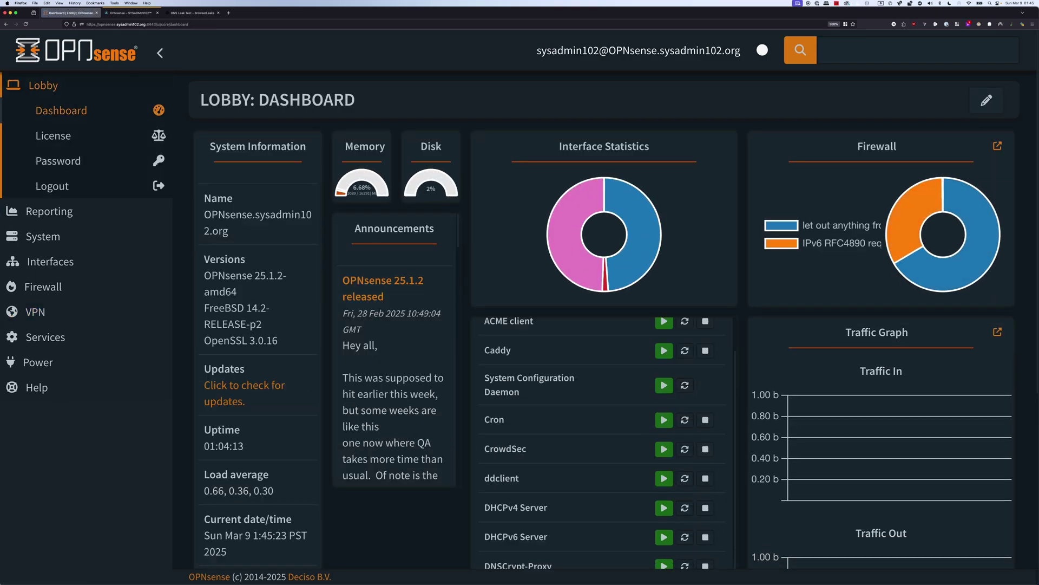
{"action": "scroll", "coordinate": [685, 495], "scroll_direction": "down", "scroll_amount": 5}
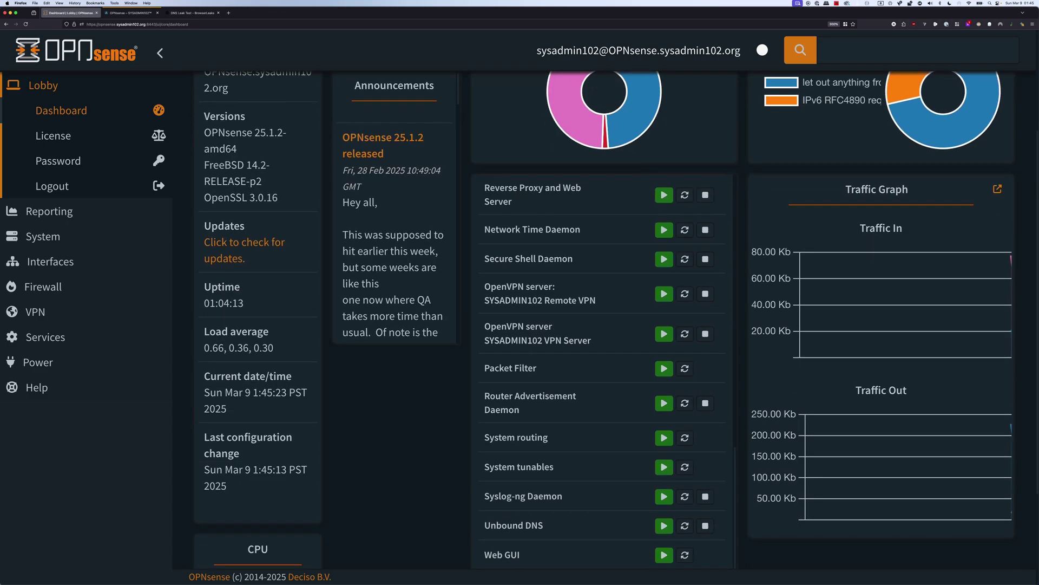
{"action": "left_click", "coordinate": [685, 495]}
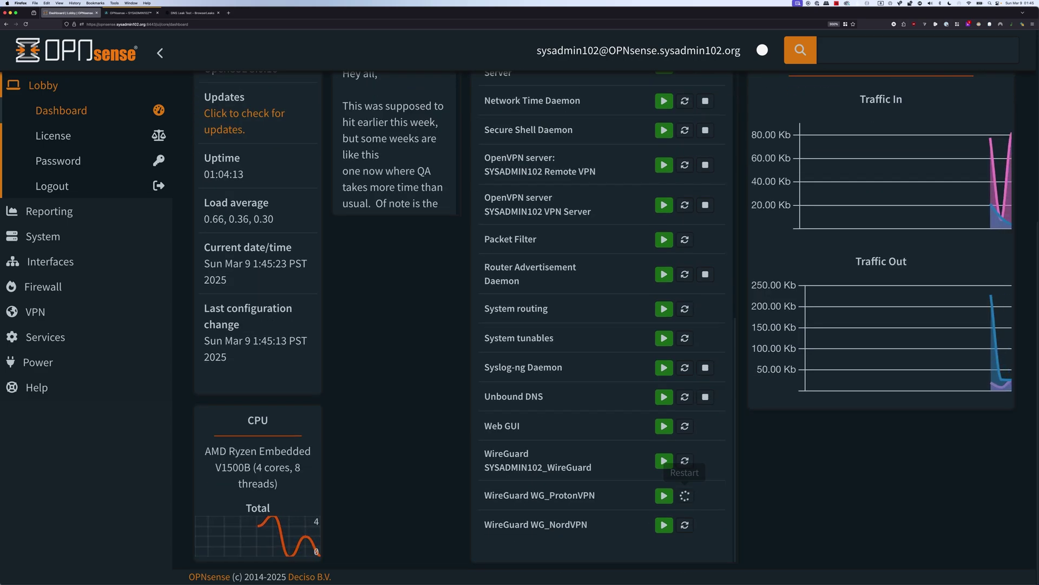
{"action": "left_click", "coordinate": [685, 525]}
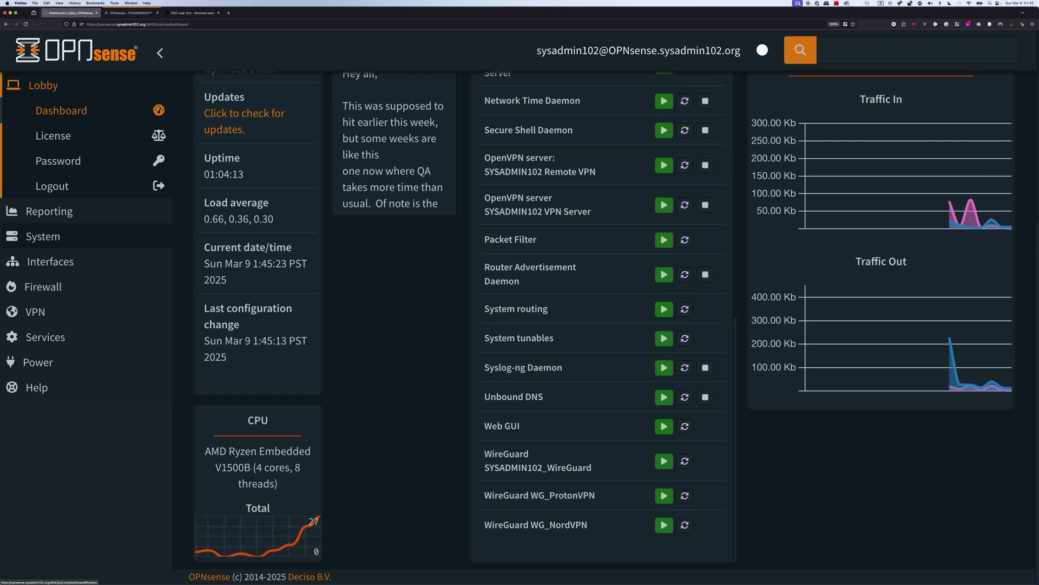
Clear Mark Gateway as Down on the WAN_NordVPN gateway in the system gateway configuration, then save and apply the change.
{"action": "left_click", "coordinate": [49, 236]}
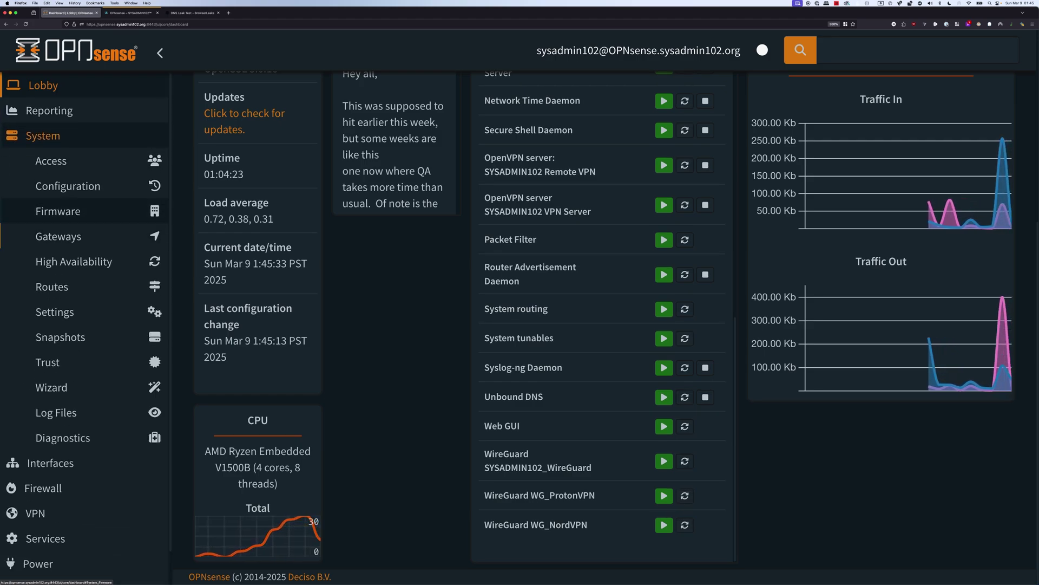
{"action": "left_click", "coordinate": [54, 236]}
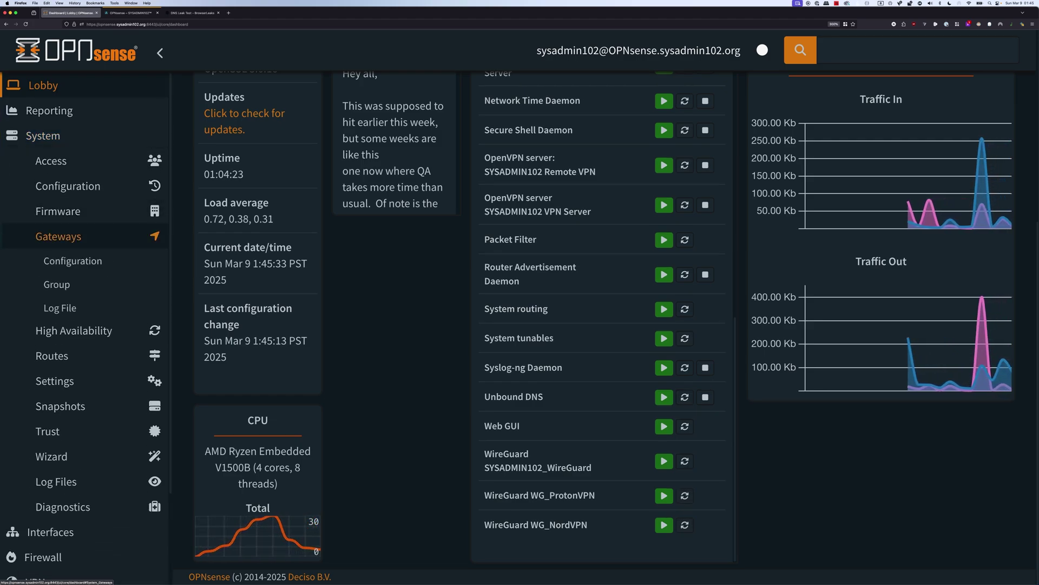
{"action": "left_click", "coordinate": [56, 284]}
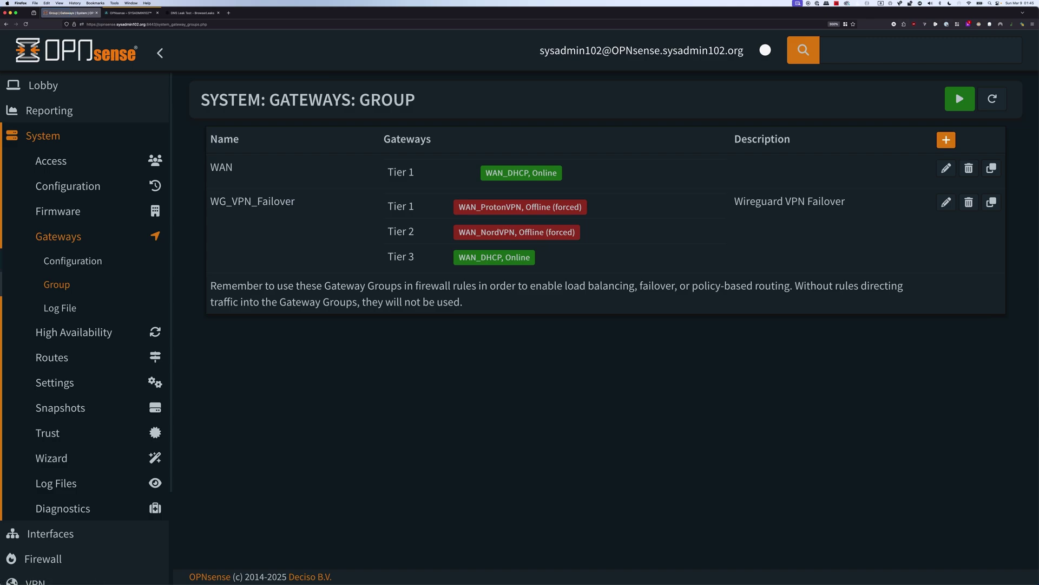
{"action": "left_click", "coordinate": [73, 260]}
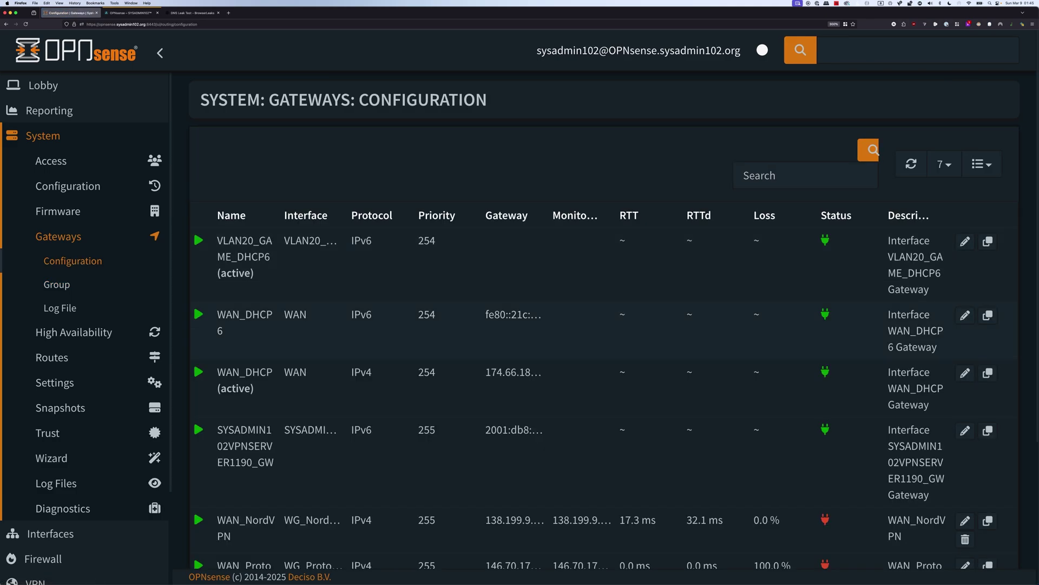
{"action": "scroll", "coordinate": [605, 297], "scroll_direction": "down", "scroll_amount": 5}
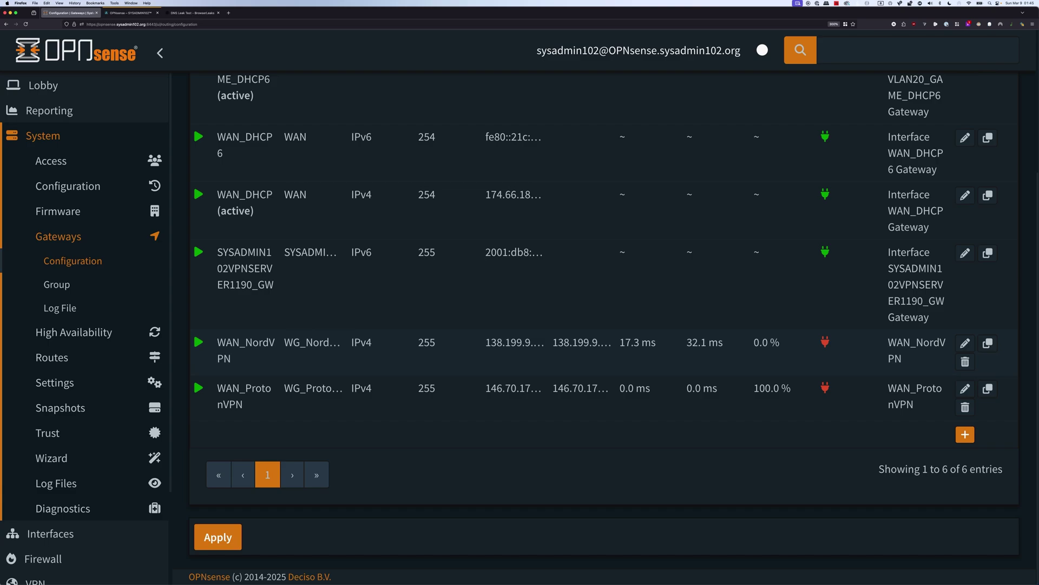
{"action": "left_click", "coordinate": [965, 343]}
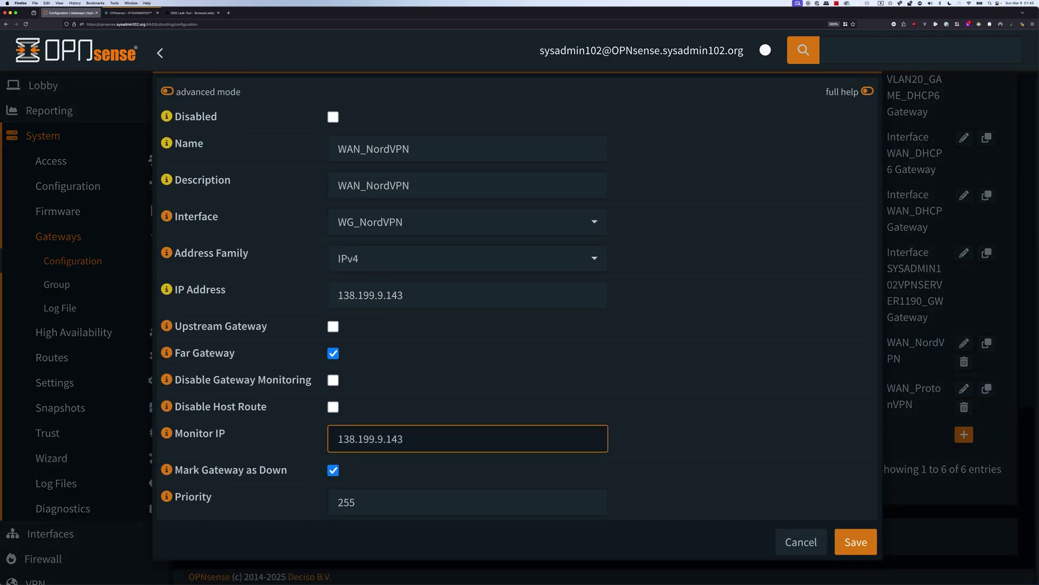
{"action": "left_click", "coordinate": [332, 470]}
{"action": "left_click", "coordinate": [856, 541]}
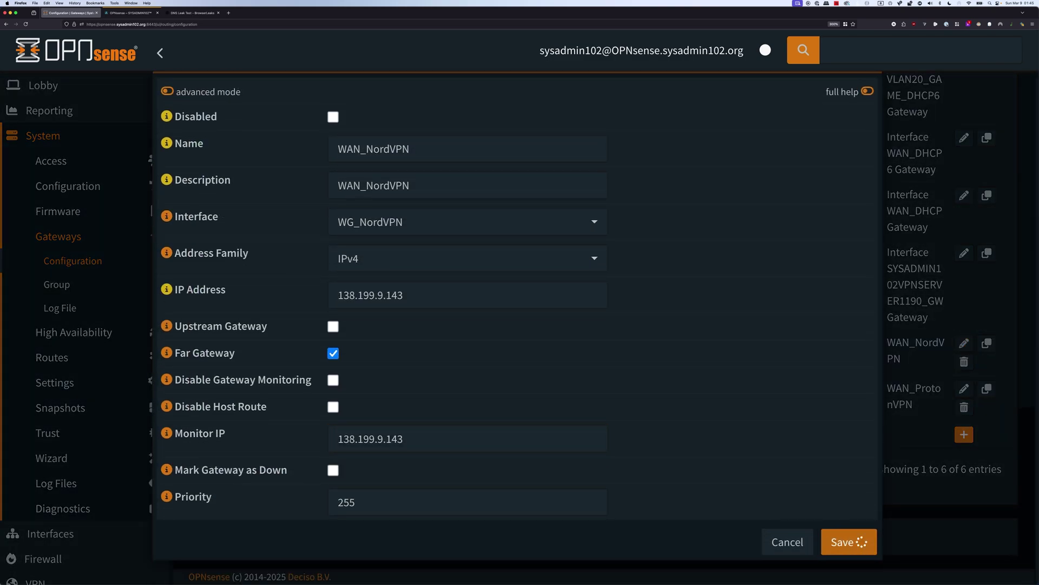
{"action": "scroll", "coordinate": [603, 324], "scroll_direction": "down", "scroll_amount": 2}
{"action": "left_click", "coordinate": [224, 537]}
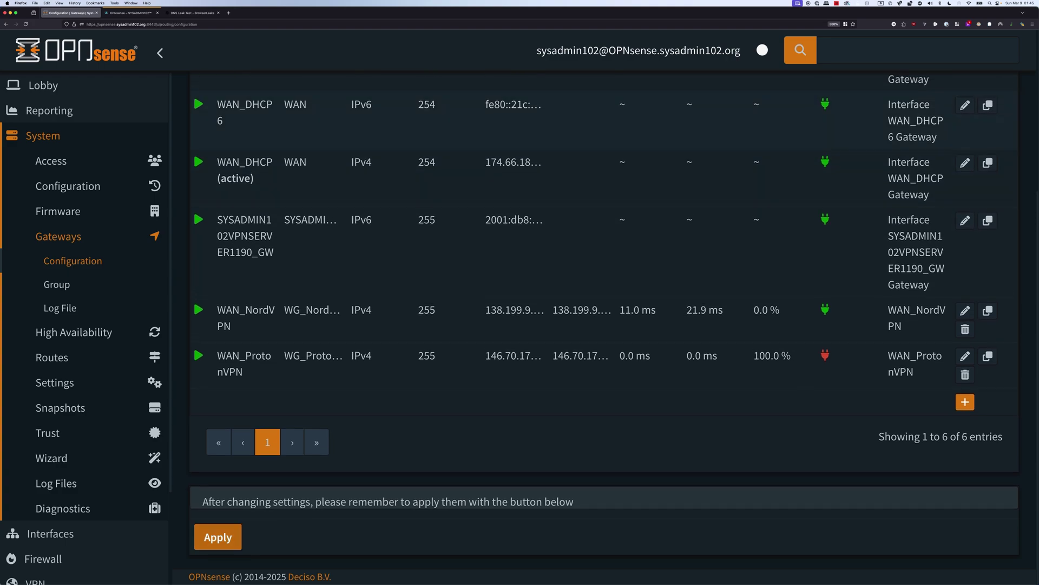
Rerun the BrowserLeaks DNS Leak Test to check the public IP address and ISP with the NordVPN gateway restored.
{"action": "left_click", "coordinate": [191, 12]}
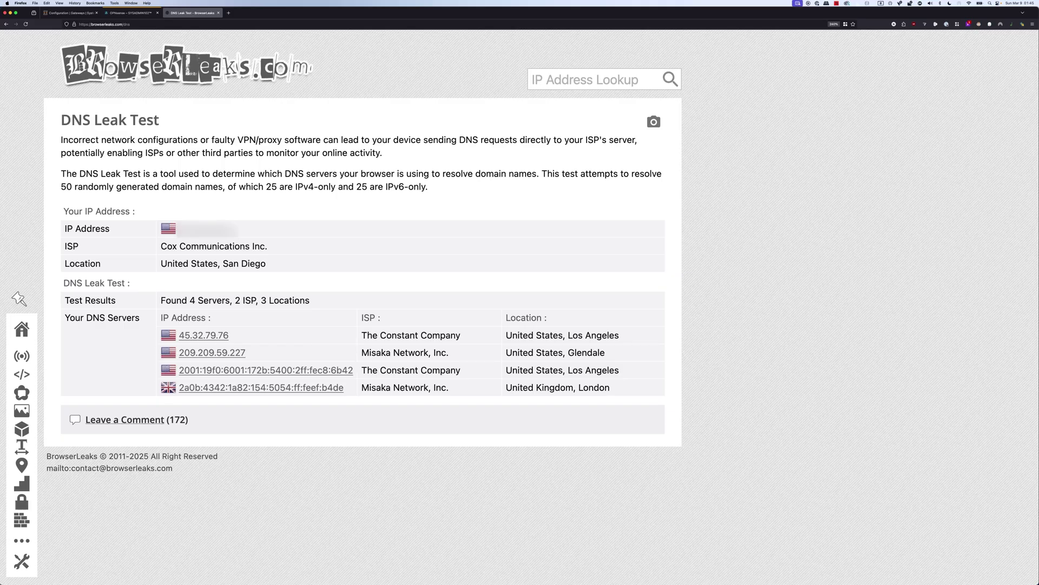
{"action": "left_click", "coordinate": [26, 24]}
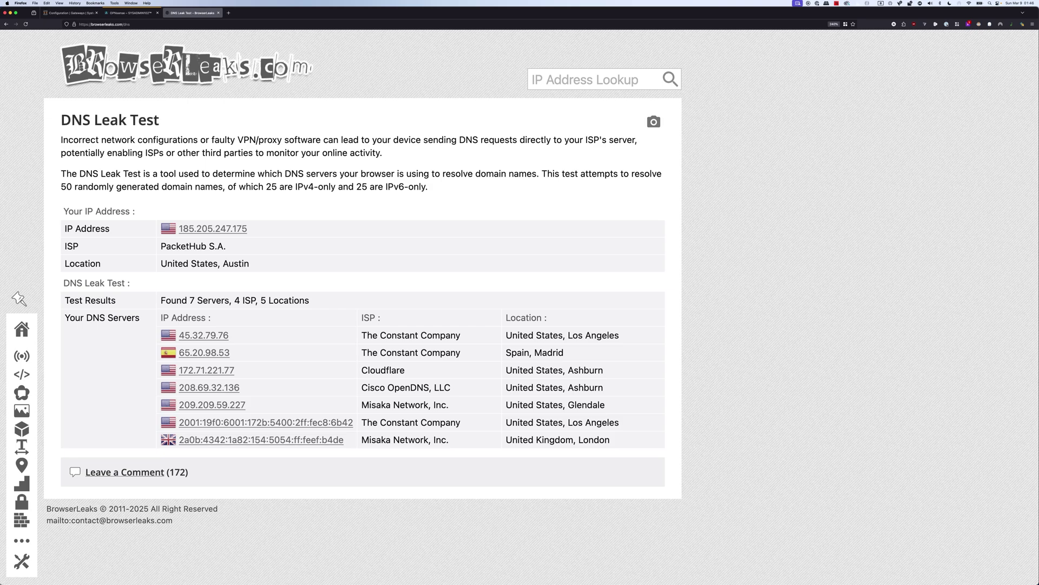
{"action": "left_click", "coordinate": [26, 24]}
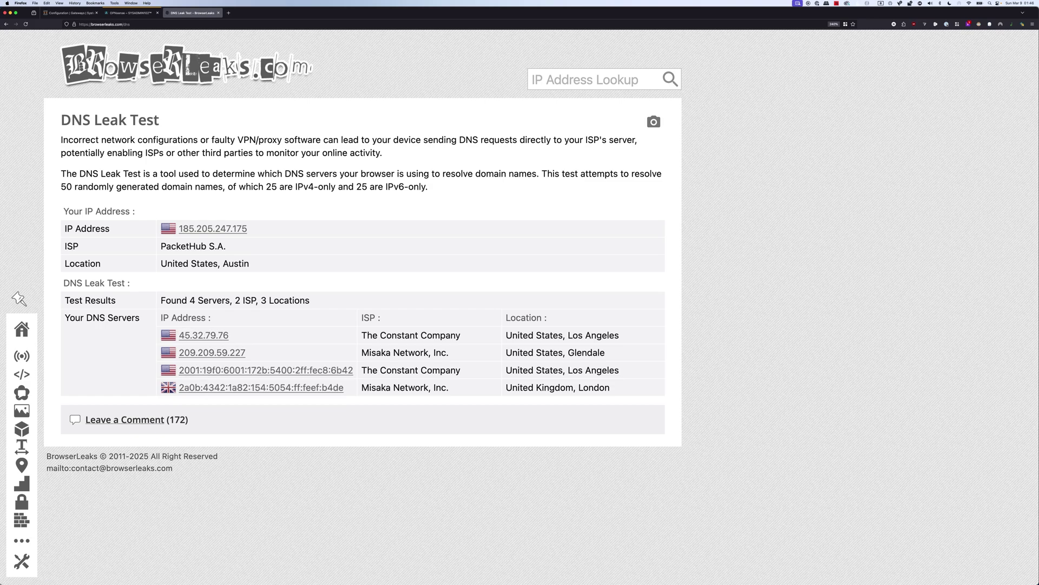
Clear Mark Gateway as Down on the WAN_ProtonVPN gateway in OPNsense, then save and apply the change.
{"action": "left_click", "coordinate": [71, 13]}
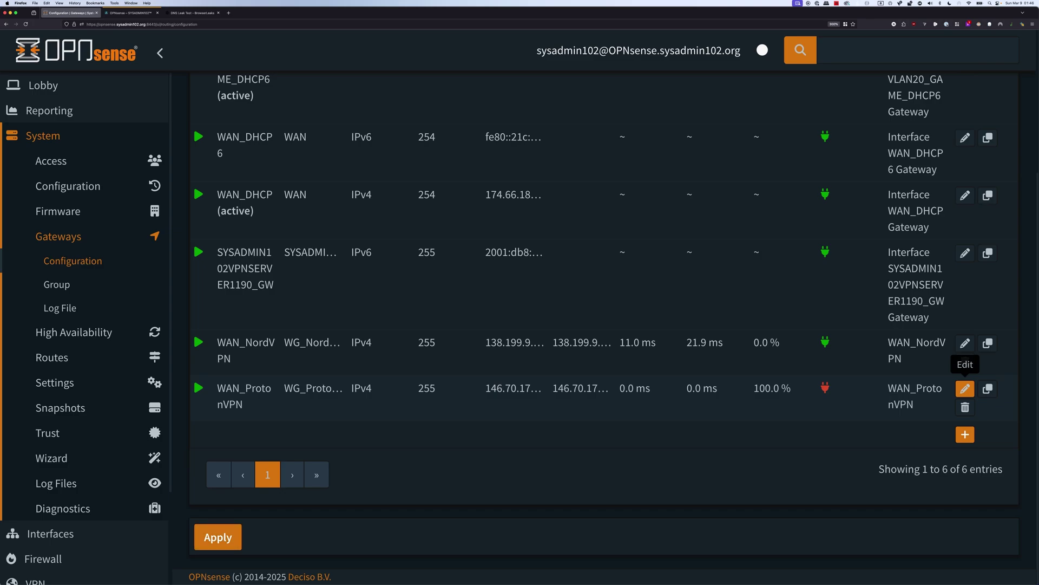
{"action": "left_click", "coordinate": [965, 389]}
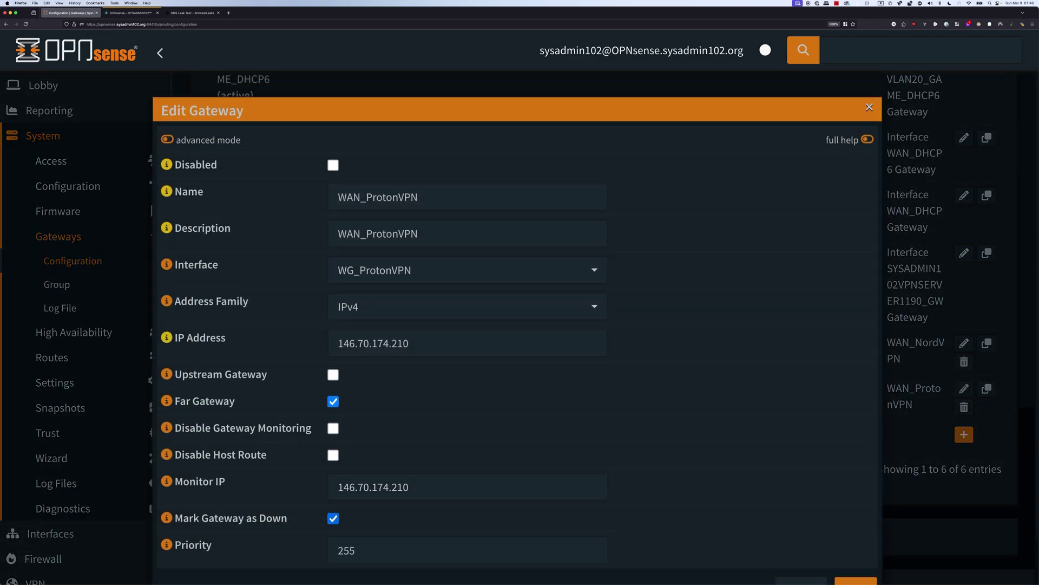
{"action": "left_click", "coordinate": [333, 518]}
{"action": "left_click", "coordinate": [856, 581]}
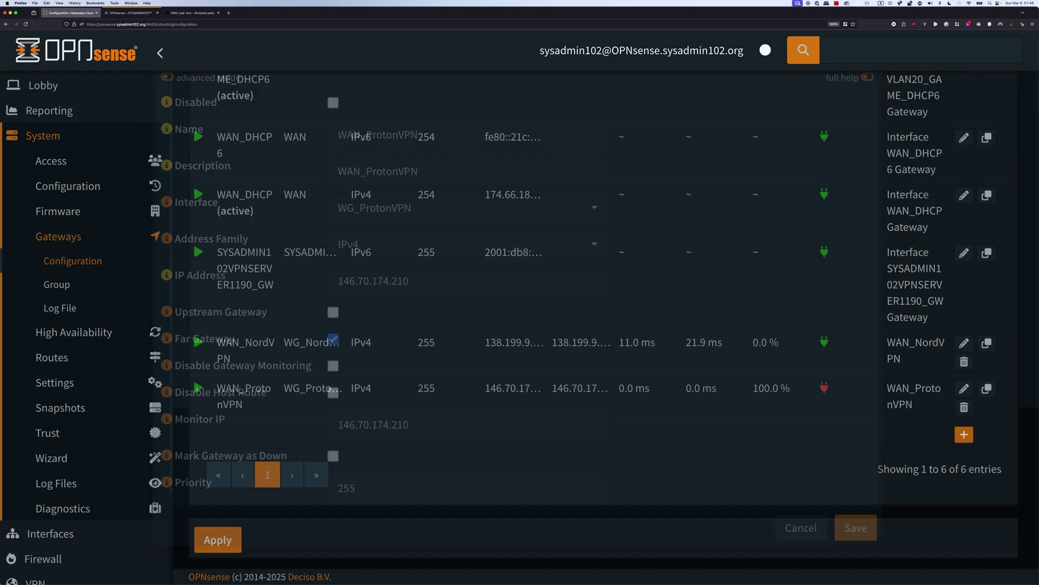
{"action": "scroll", "coordinate": [604, 319], "scroll_direction": "down", "scroll_amount": 2}
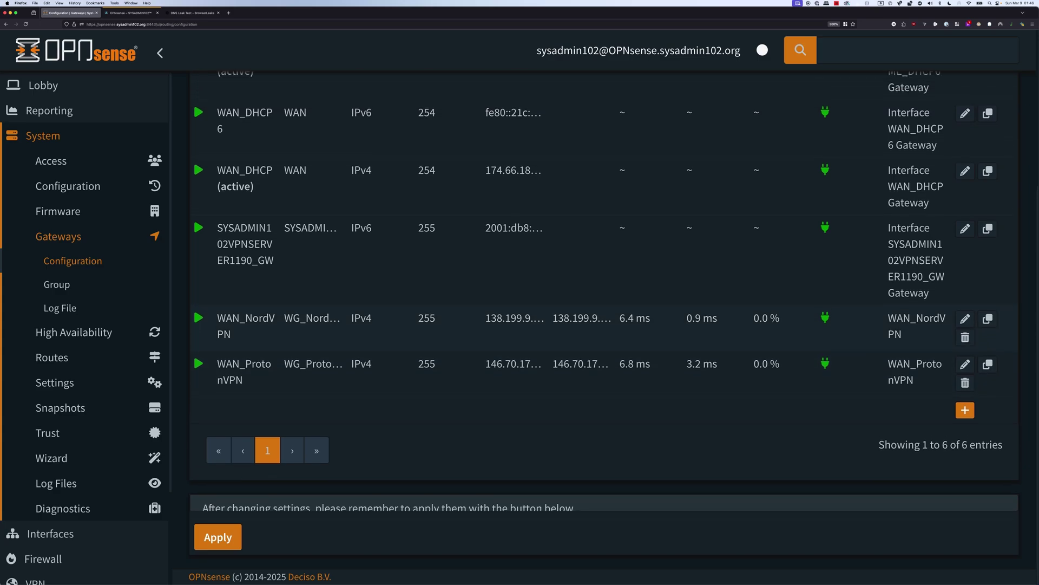
{"action": "left_click", "coordinate": [218, 537]}
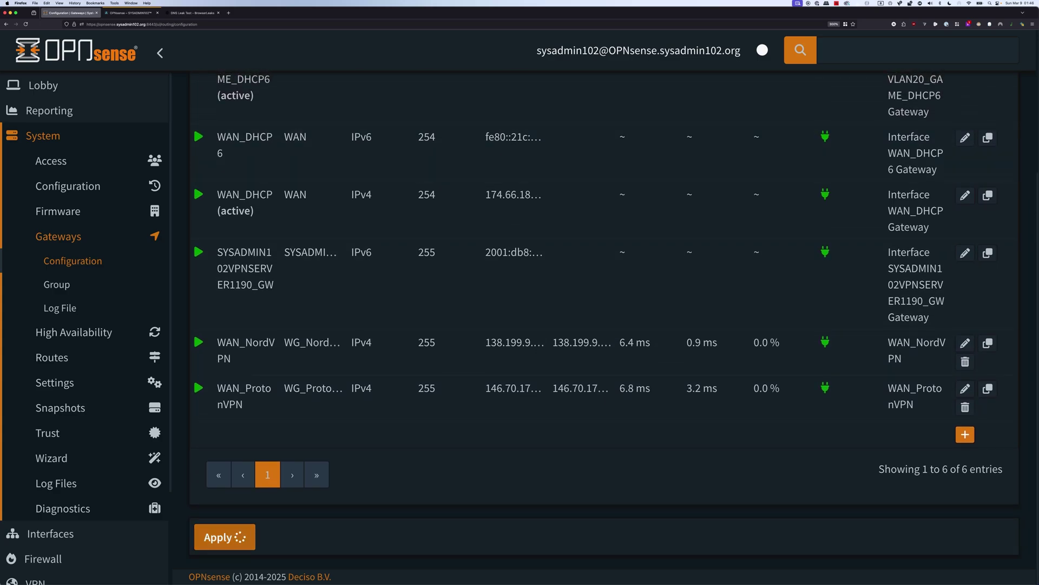
Rerun the BrowserLeaks DNS Leak Test to check the public IP address and ISP with the ProtonVPN gateway restored.
{"action": "left_click", "coordinate": [192, 13]}
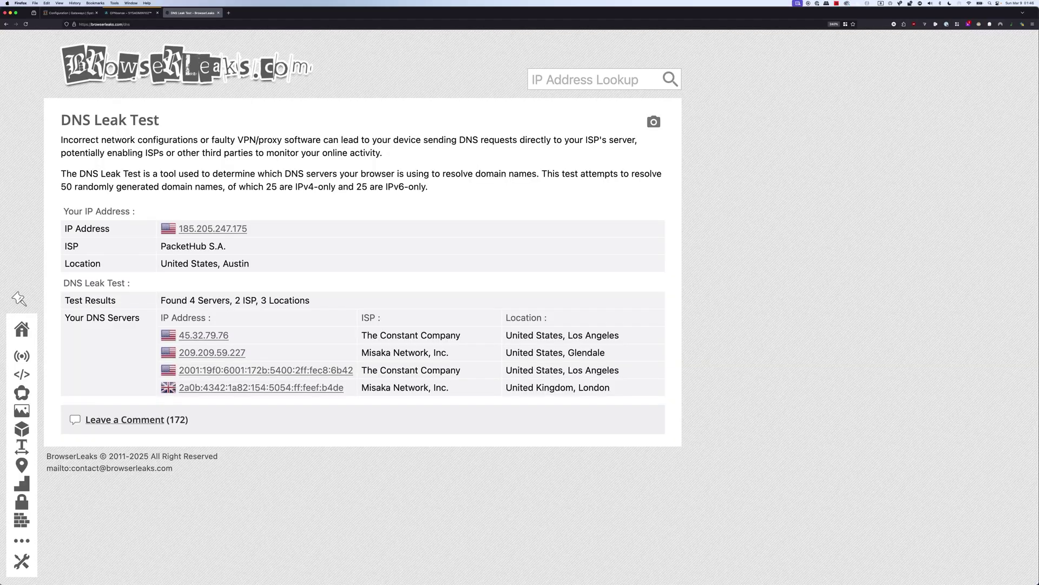
{"action": "left_click", "coordinate": [25, 24]}
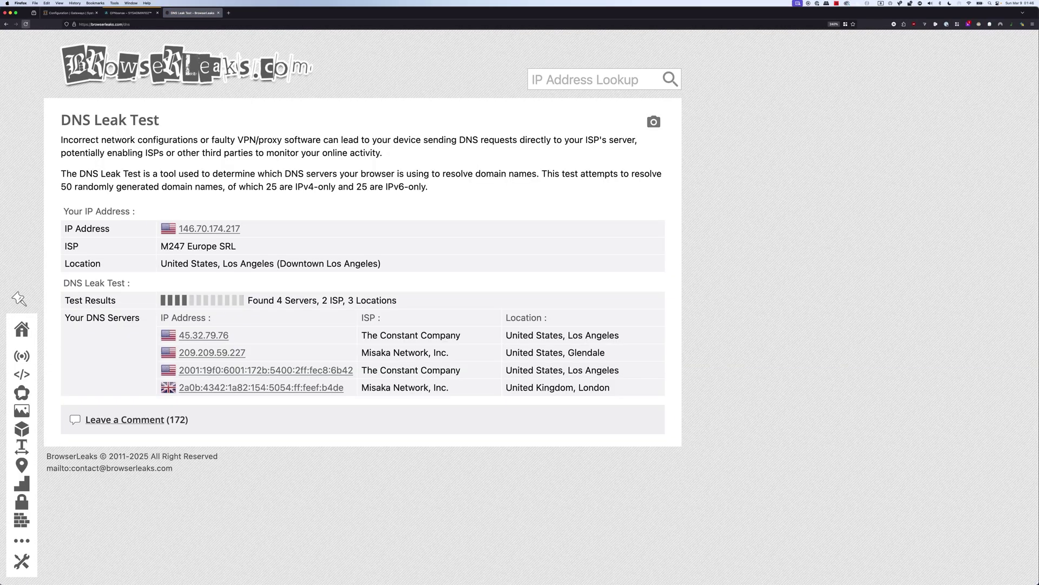
{"action": "left_click", "coordinate": [26, 24]}
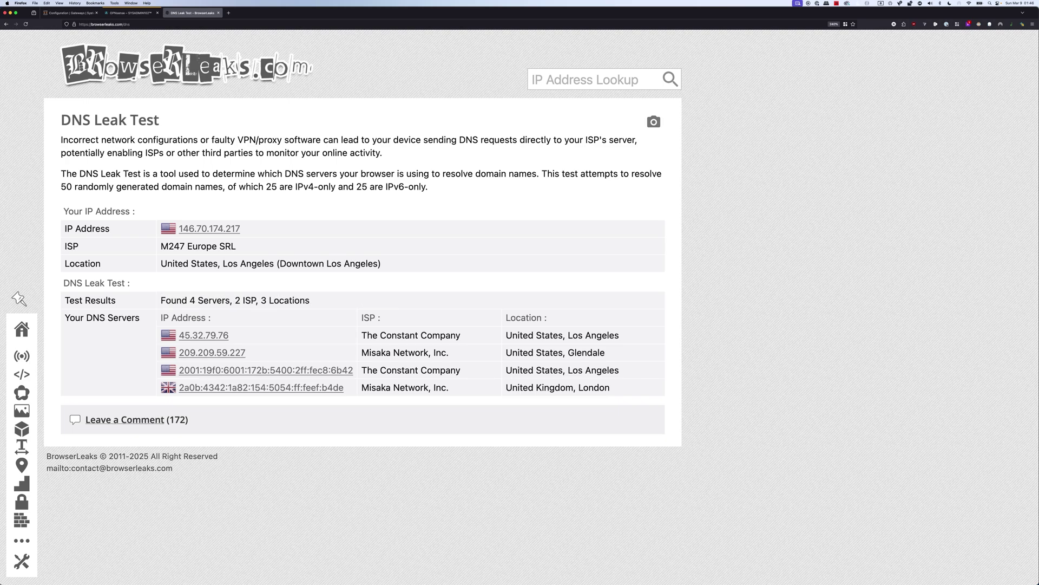
Add a new floating firewall rule in OPNsense and set its action to Block.
{"action": "left_click", "coordinate": [71, 12]}
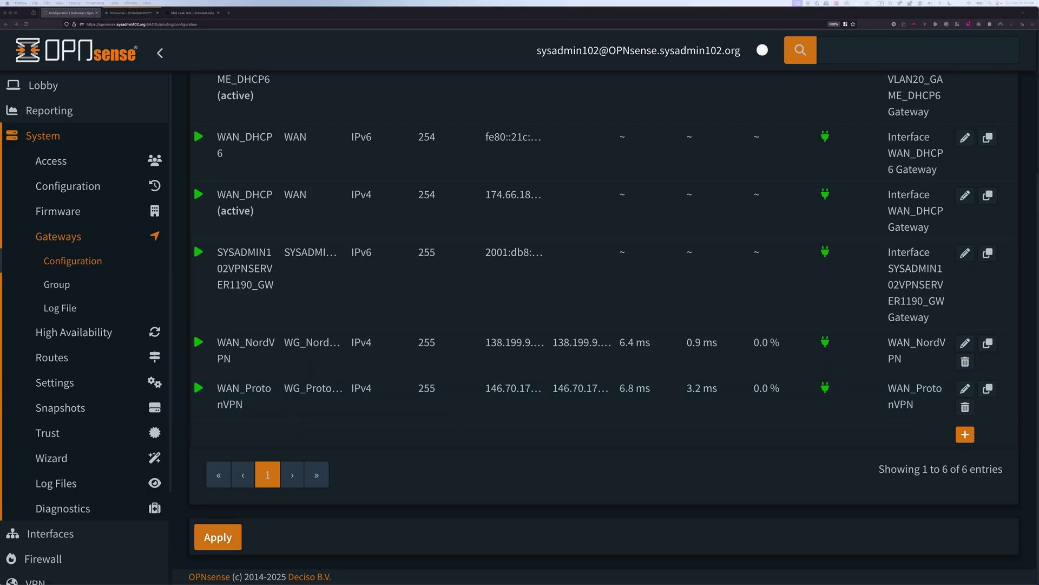
{"action": "scroll", "coordinate": [85, 327], "scroll_direction": "down", "scroll_amount": 3}
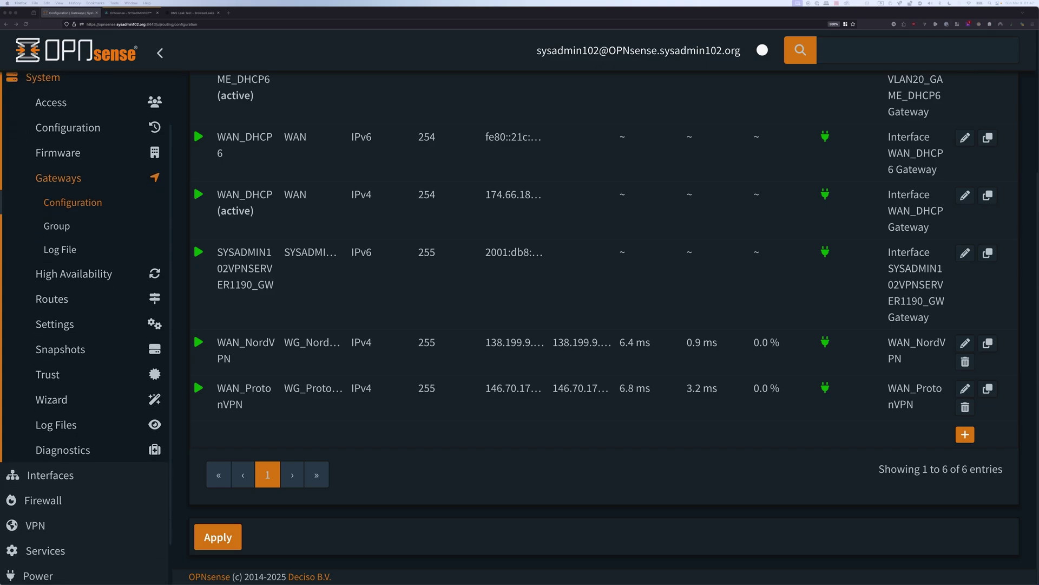
{"action": "left_click", "coordinate": [43, 456]}
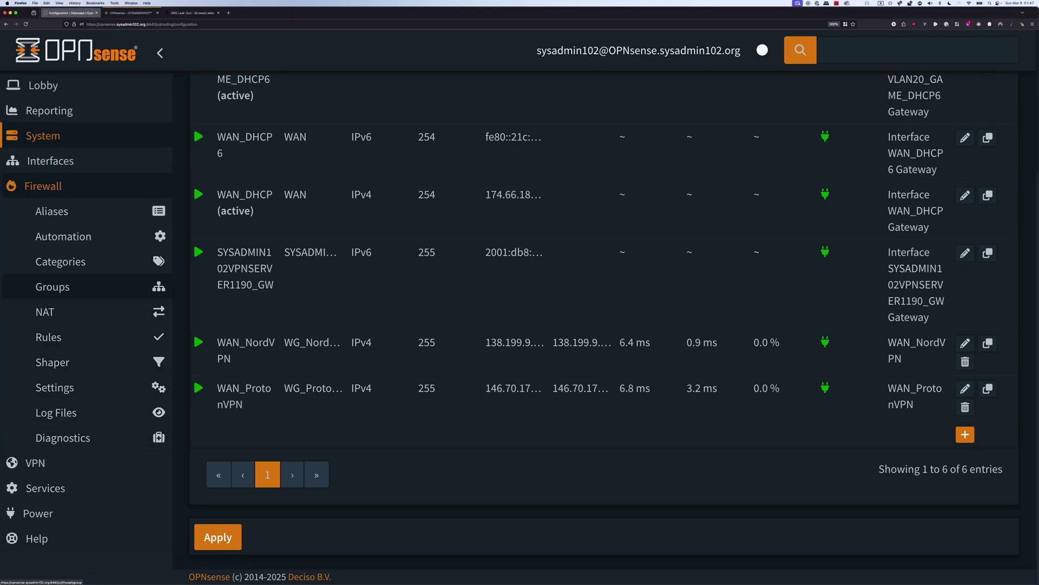
{"action": "left_click", "coordinate": [49, 336]}
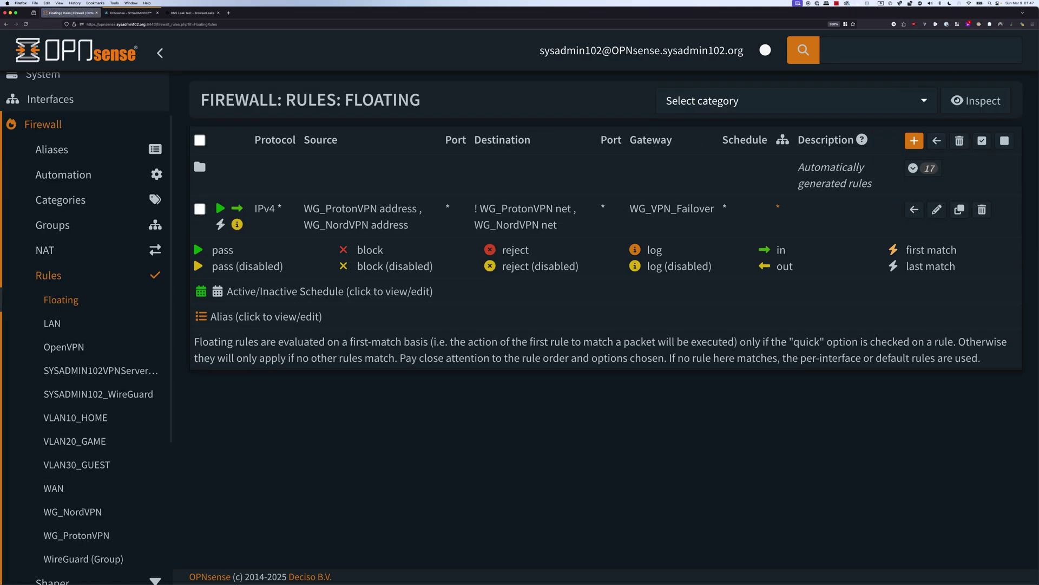
{"action": "left_click", "coordinate": [914, 140]}
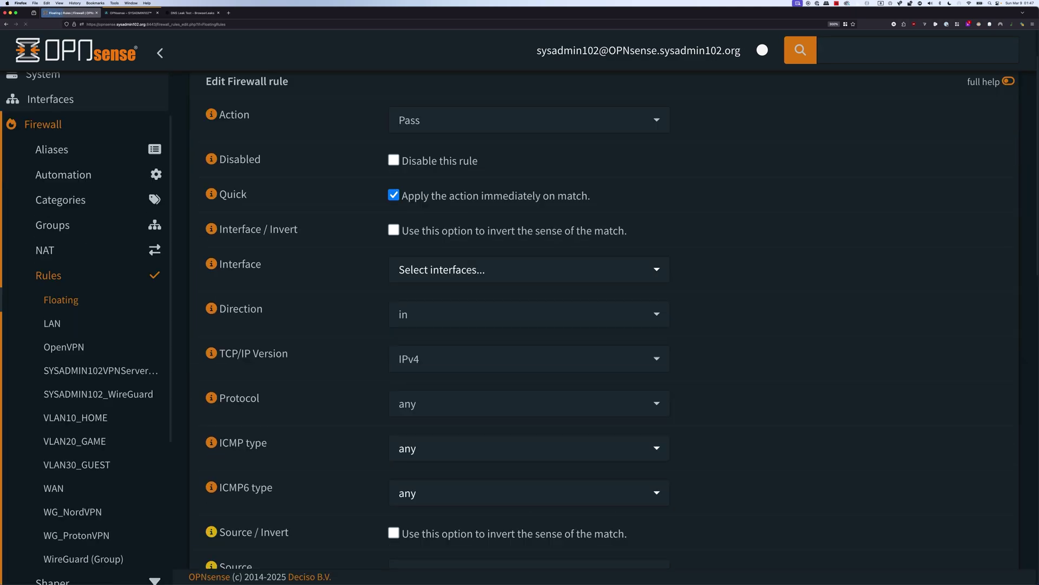
{"action": "left_click", "coordinate": [529, 120]}
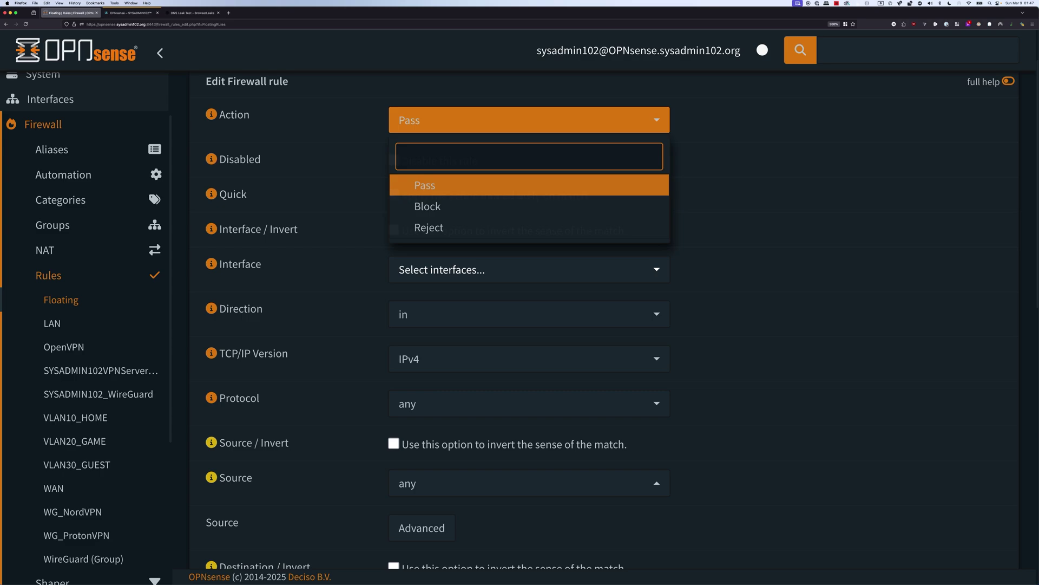
{"action": "key", "text": "Down"}
{"action": "key", "text": "Return"}
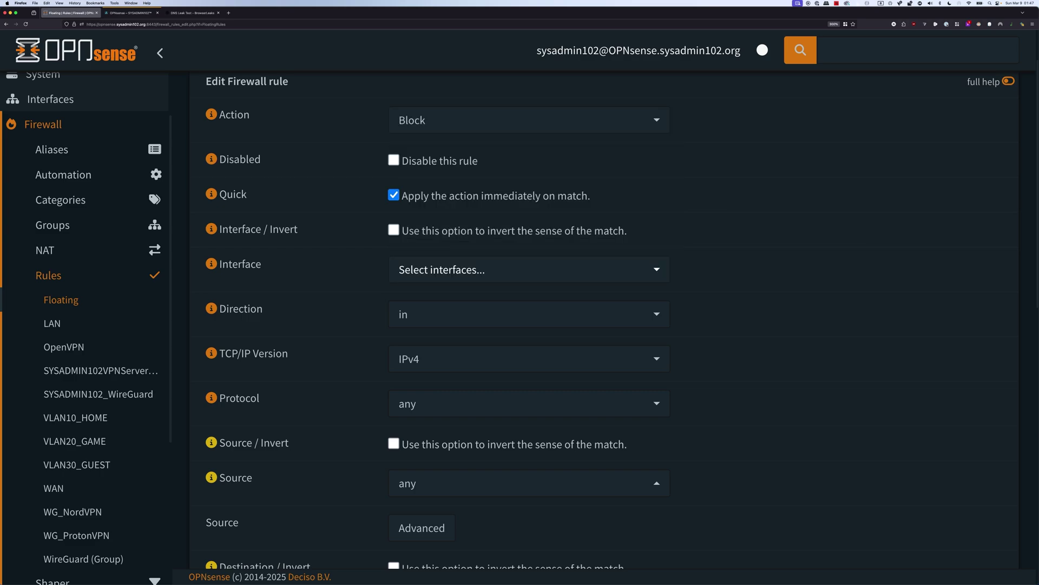
Set the new floating rule's interface to WAN and its direction to out.
{"action": "left_click", "coordinate": [529, 269]}
{"action": "key", "text": "Down"}
{"action": "key", "text": "Down"}
{"action": "key", "text": "Up"}
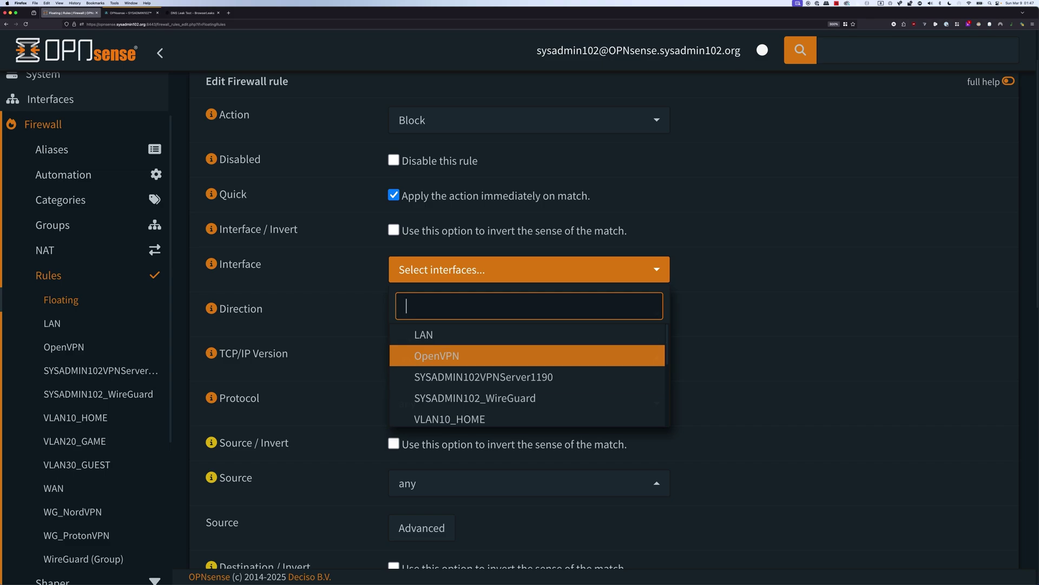
{"action": "type", "text": "WA"}
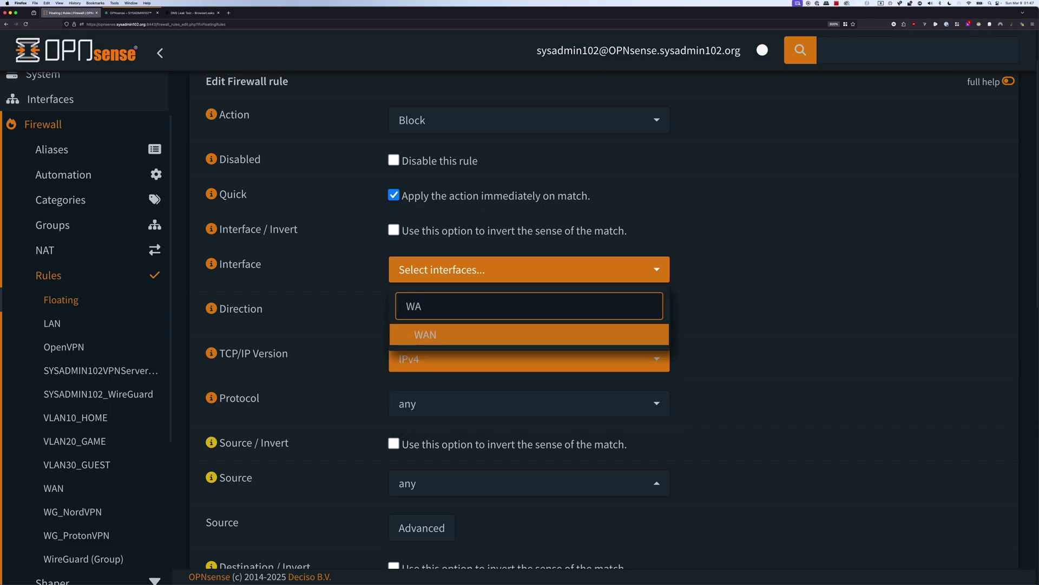
{"action": "key", "text": "Return"}
{"action": "key", "text": "Escape"}
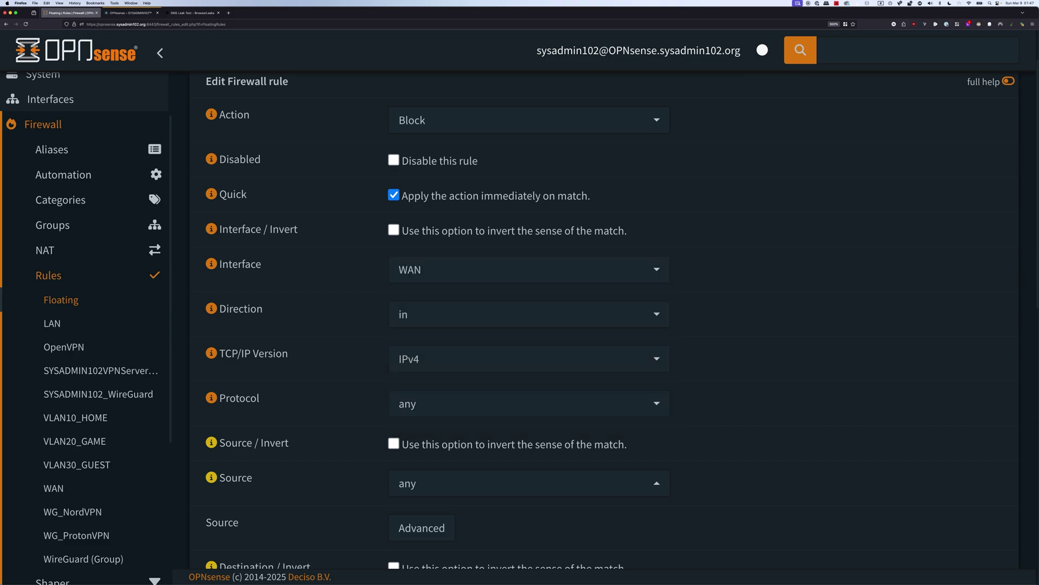
{"action": "left_click", "coordinate": [528, 314]}
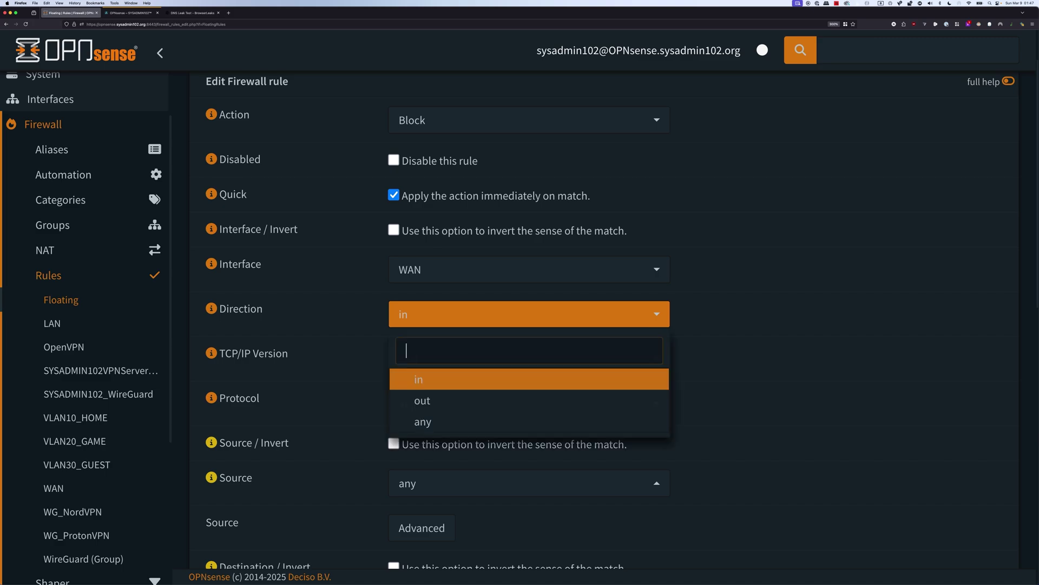
{"action": "left_click", "coordinate": [528, 400]}
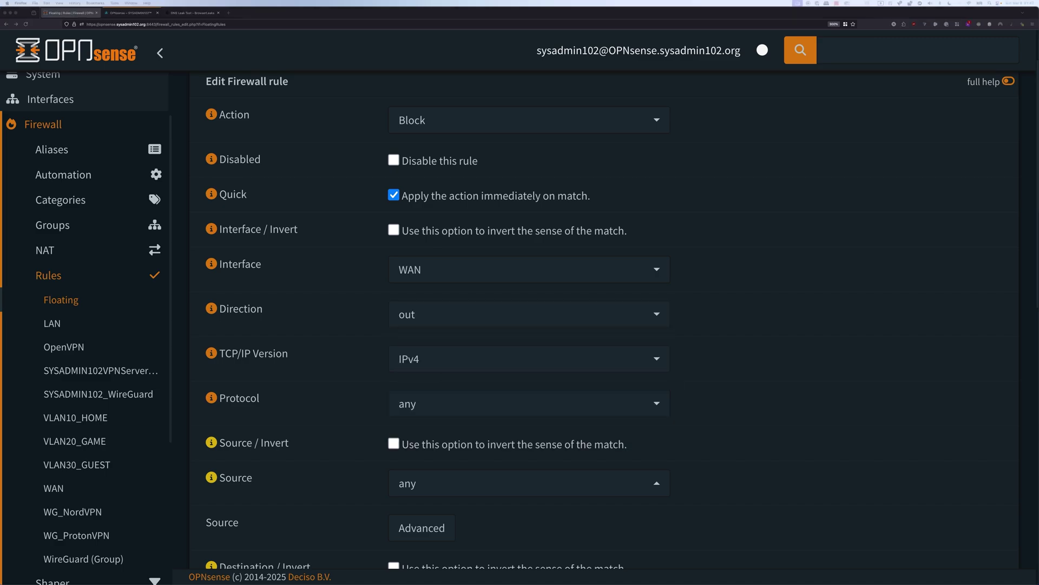
Enter "VPN Kill Switch" as the description of the new floating block rule.
{"action": "scroll", "coordinate": [609, 321], "scroll_direction": "down", "scroll_amount": 6}
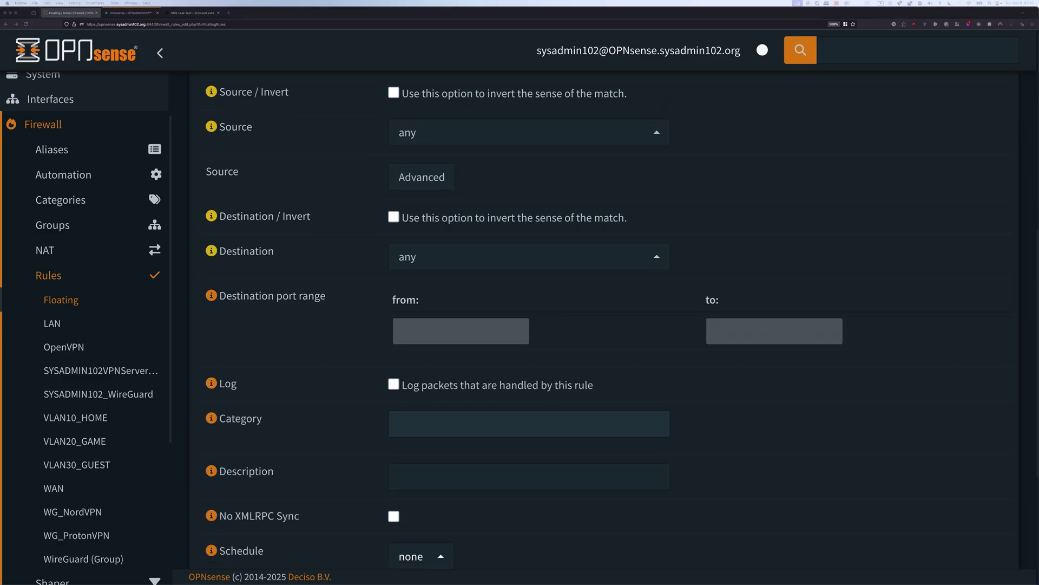
{"action": "scroll", "coordinate": [609, 321], "scroll_direction": "down", "scroll_amount": 3}
{"action": "left_click", "coordinate": [528, 333]}
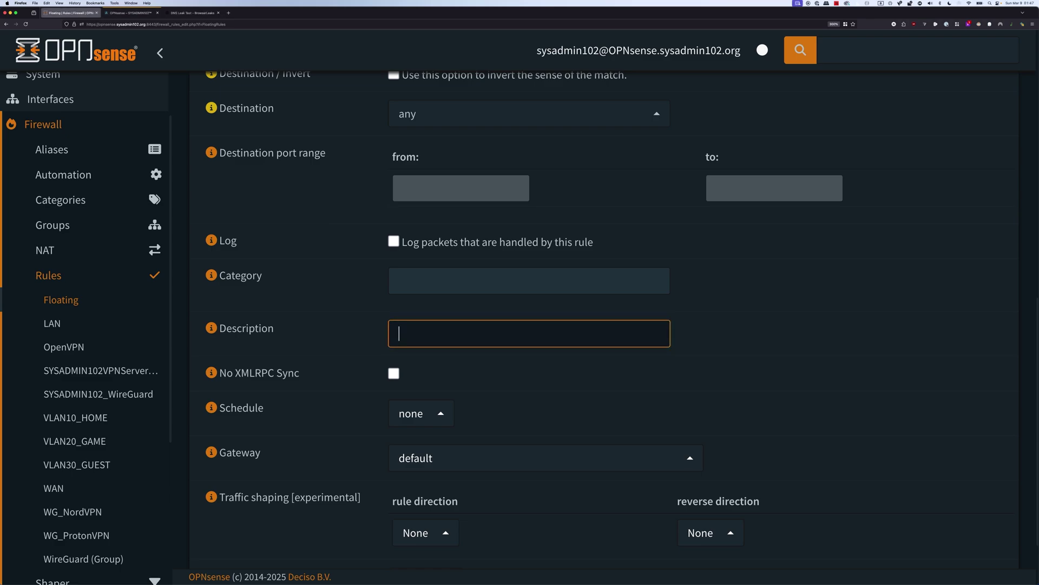
{"action": "type", "text": "VPN Kill Switch"}
{"action": "scroll", "coordinate": [610, 322], "scroll_direction": "down", "scroll_amount": 2}
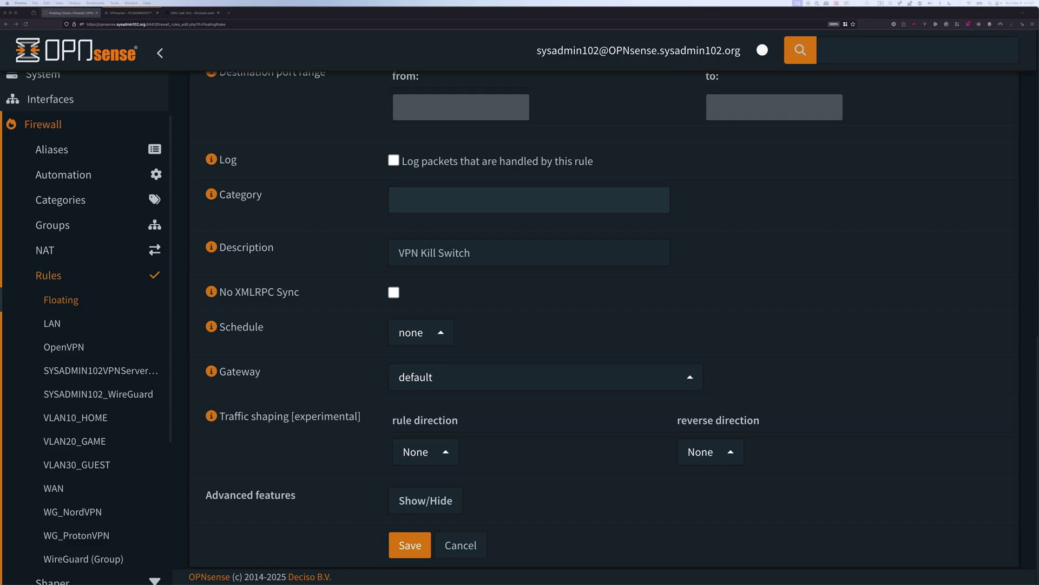
Set the VPN Kill Switch rule's advanced match local tag to NO_WAN_EGRESS, save the rule and apply the firewall changes.
{"action": "left_click", "coordinate": [426, 500]}
{"action": "scroll", "coordinate": [426, 500], "scroll_direction": "down", "scroll_amount": 3}
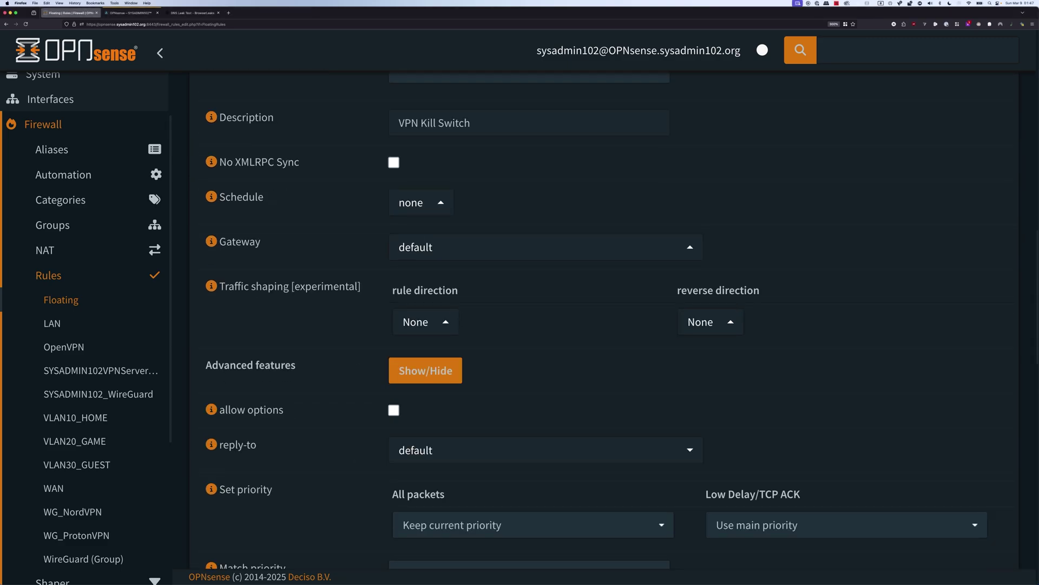
{"action": "scroll", "coordinate": [597, 320], "scroll_direction": "down", "scroll_amount": 3}
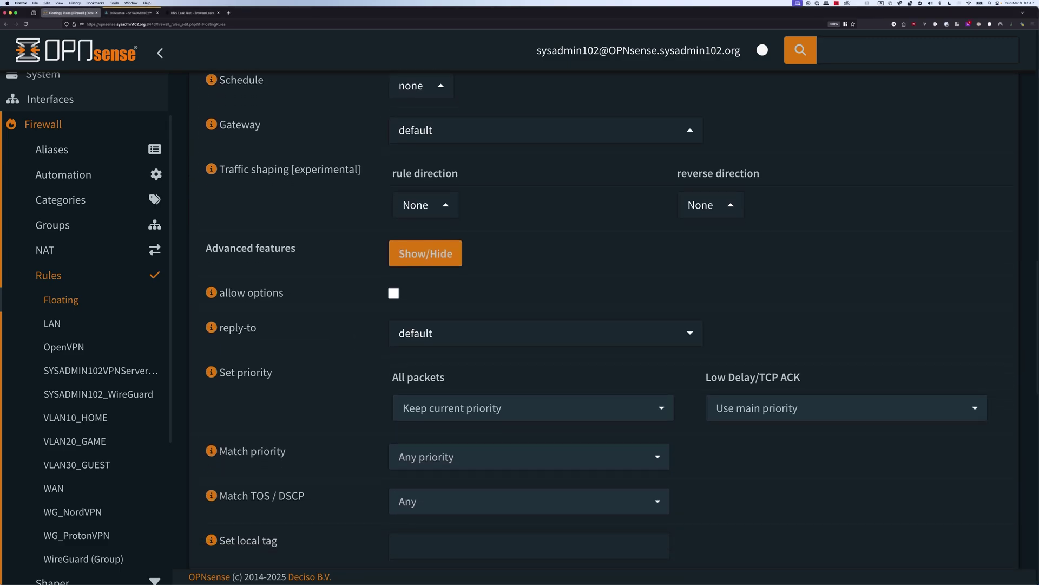
{"action": "scroll", "coordinate": [596, 320], "scroll_direction": "down", "scroll_amount": 3}
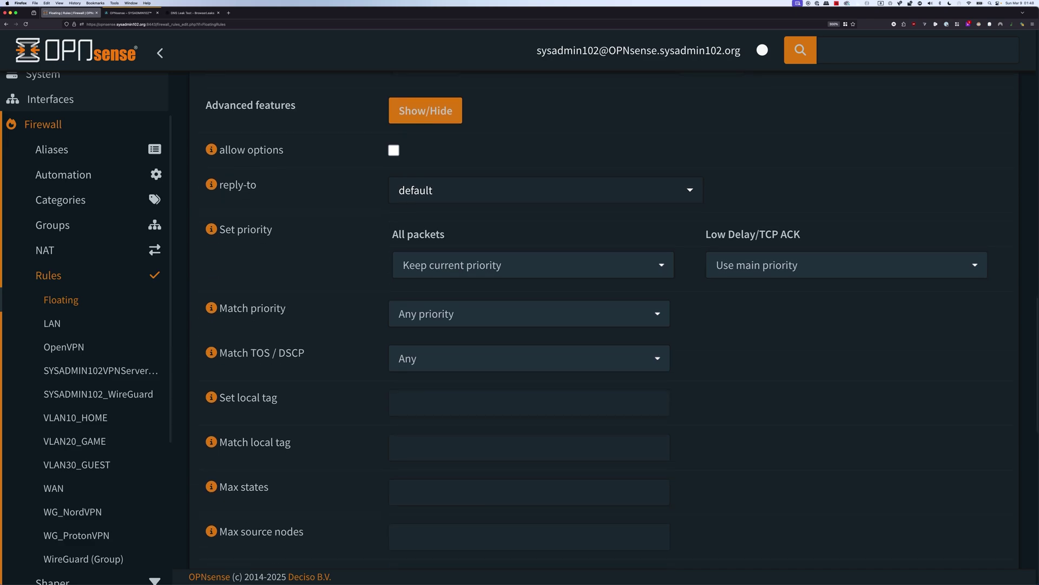
{"action": "left_click", "coordinate": [529, 447]}
{"action": "type", "text": "NO_WAN_EGRESS"}
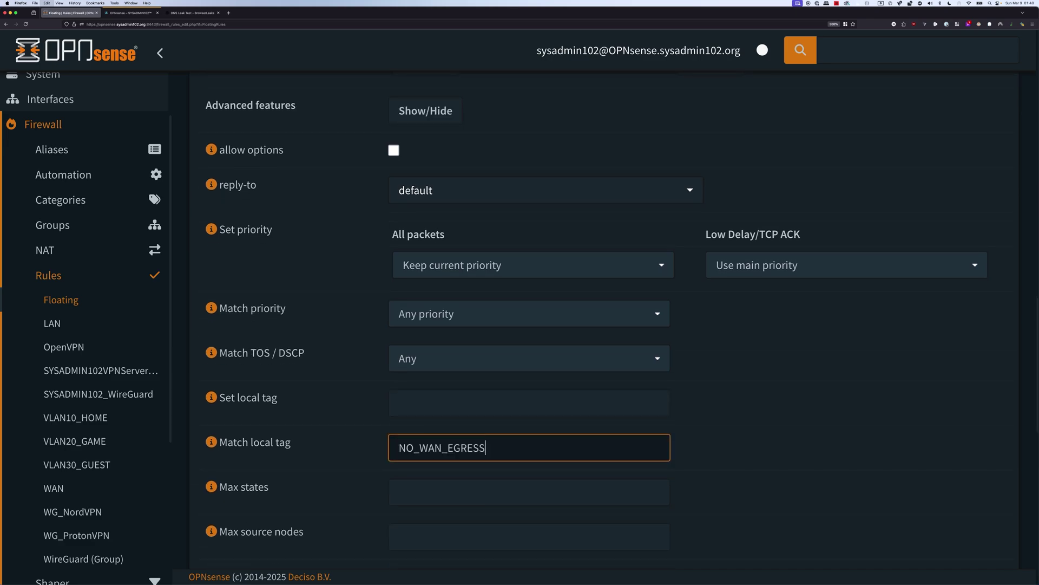
{"action": "key", "text": "Tab"}
{"action": "left_click", "coordinate": [486, 447]}
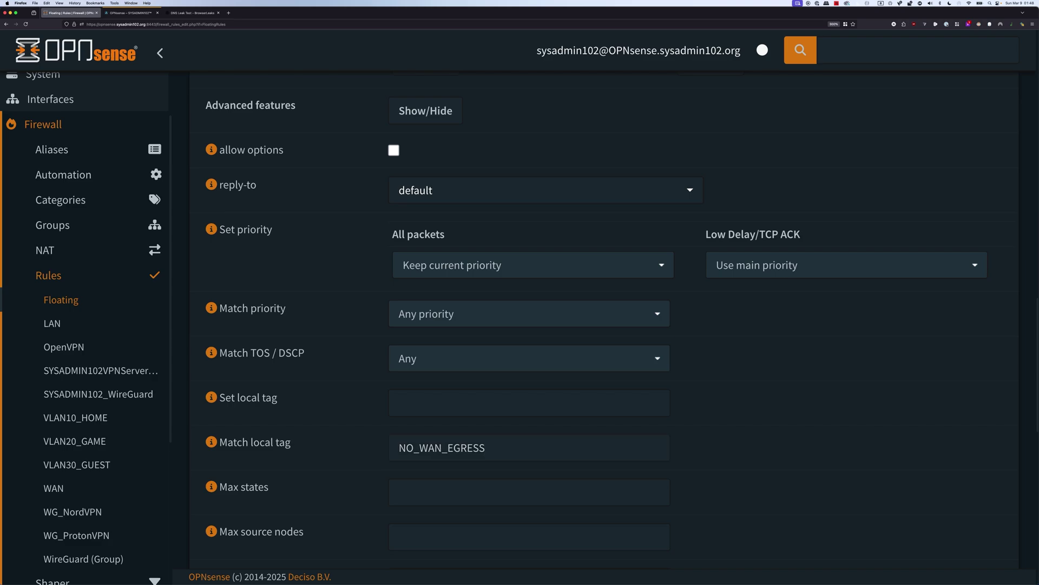
{"action": "scroll", "coordinate": [596, 325], "scroll_direction": "down", "scroll_amount": 10}
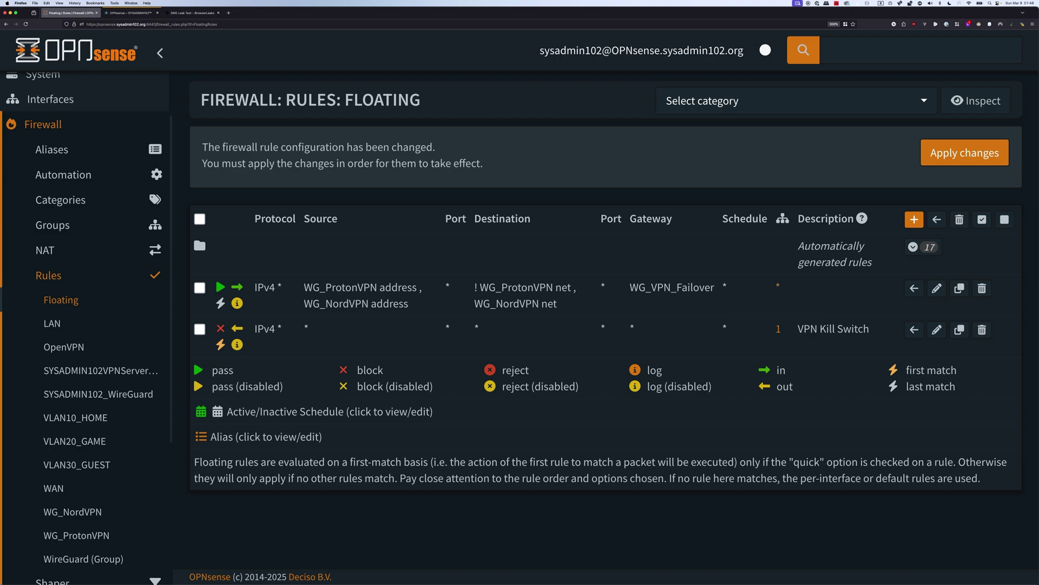
{"action": "left_click", "coordinate": [965, 152]}
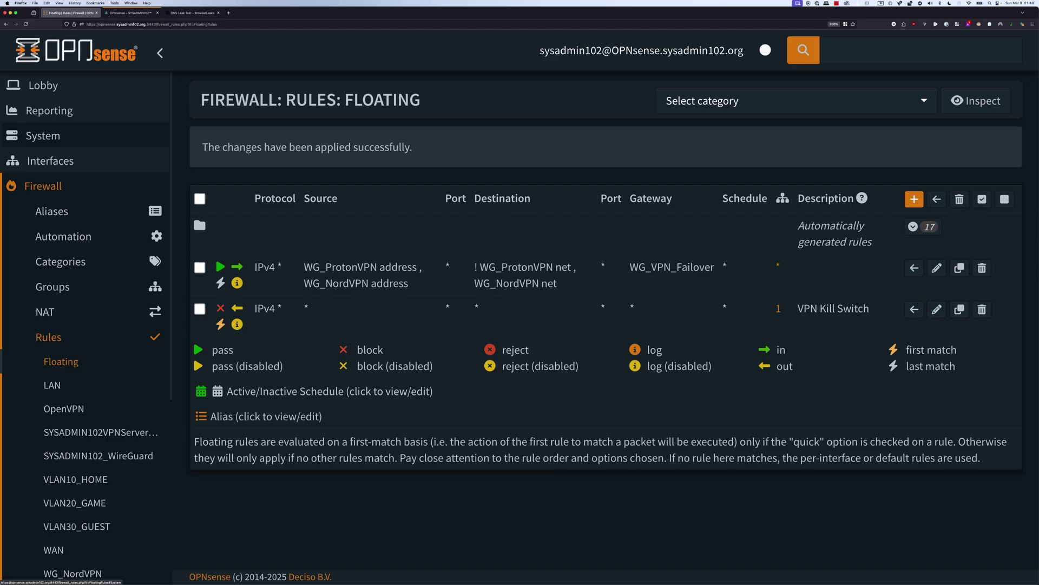
Mark the WAN_ProtonVPN gateway as down in the system gateway configuration, save it and apply the change.
{"action": "left_click", "coordinate": [43, 136]}
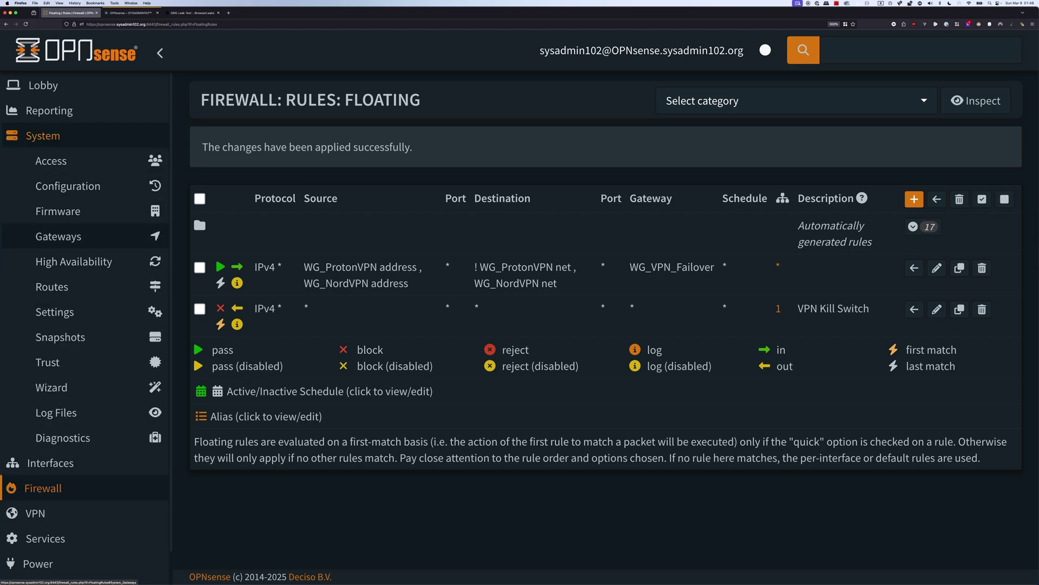
{"action": "left_click", "coordinate": [58, 236]}
{"action": "left_click", "coordinate": [72, 261]}
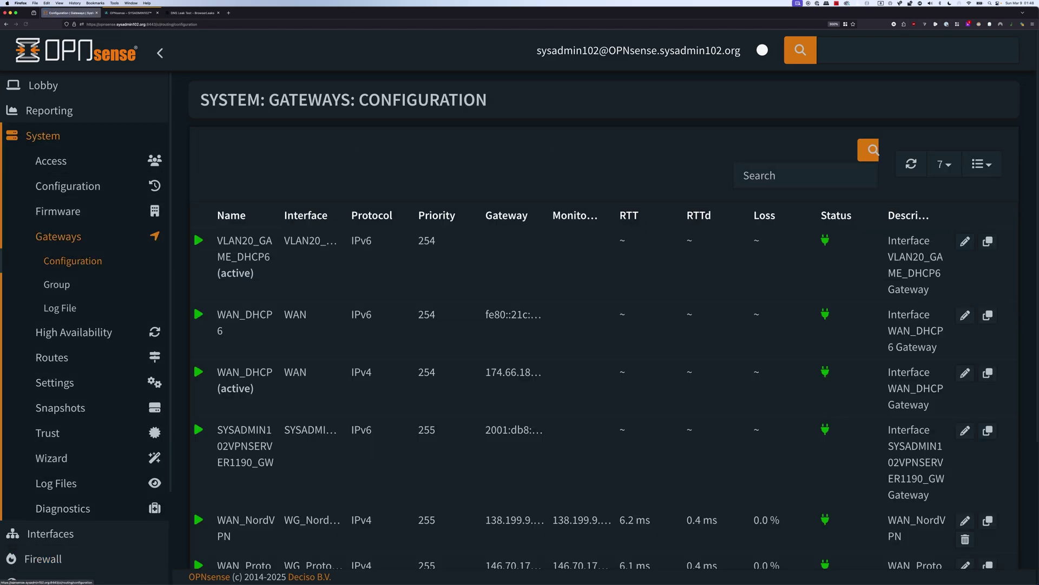
{"action": "scroll", "coordinate": [576, 346], "scroll_direction": "down", "scroll_amount": 4}
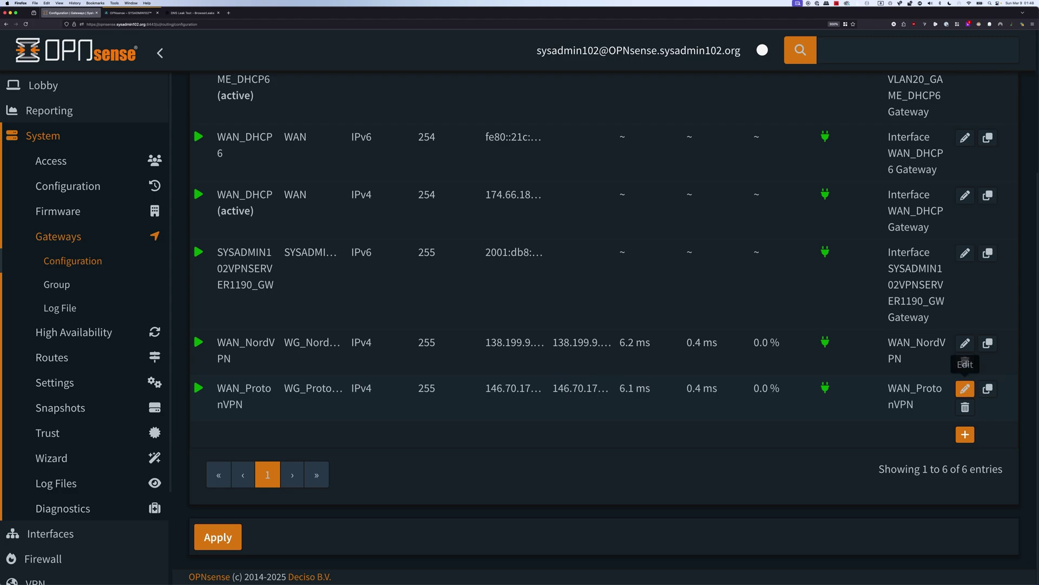
{"action": "left_click", "coordinate": [966, 388]}
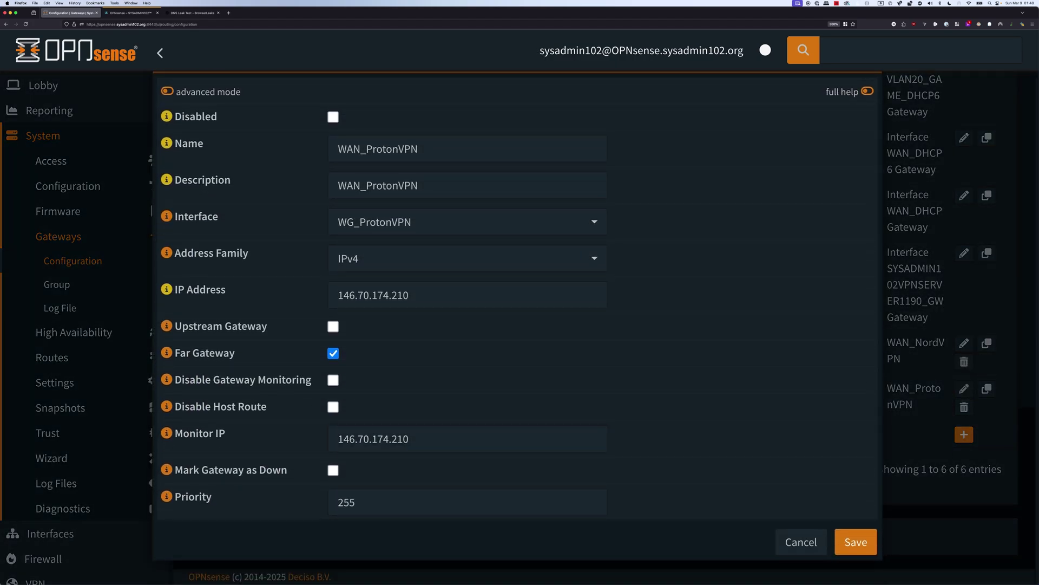
{"action": "left_click", "coordinate": [333, 470]}
{"action": "left_click", "coordinate": [855, 542]}
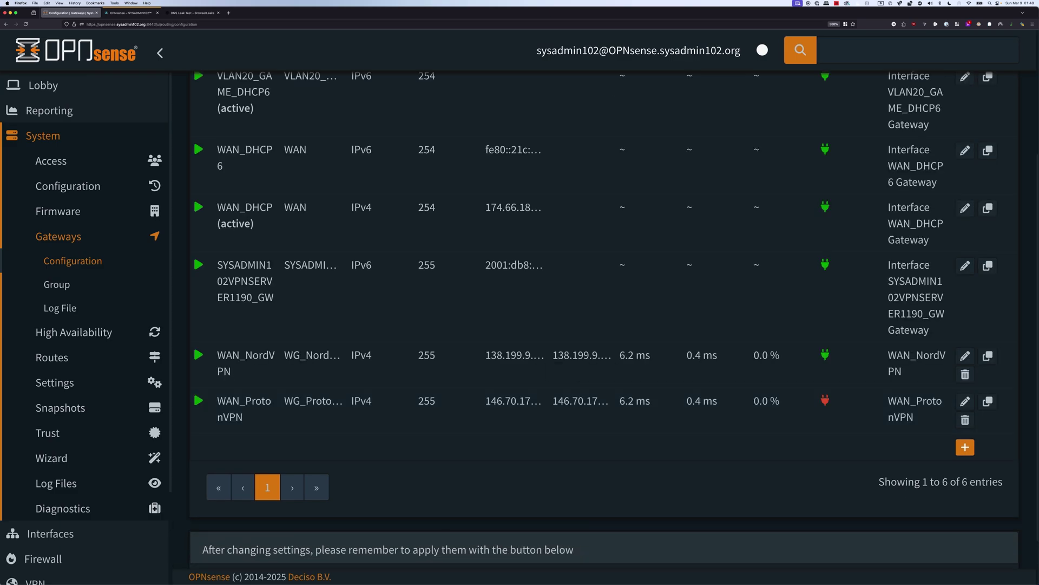
{"action": "left_click", "coordinate": [218, 536]}
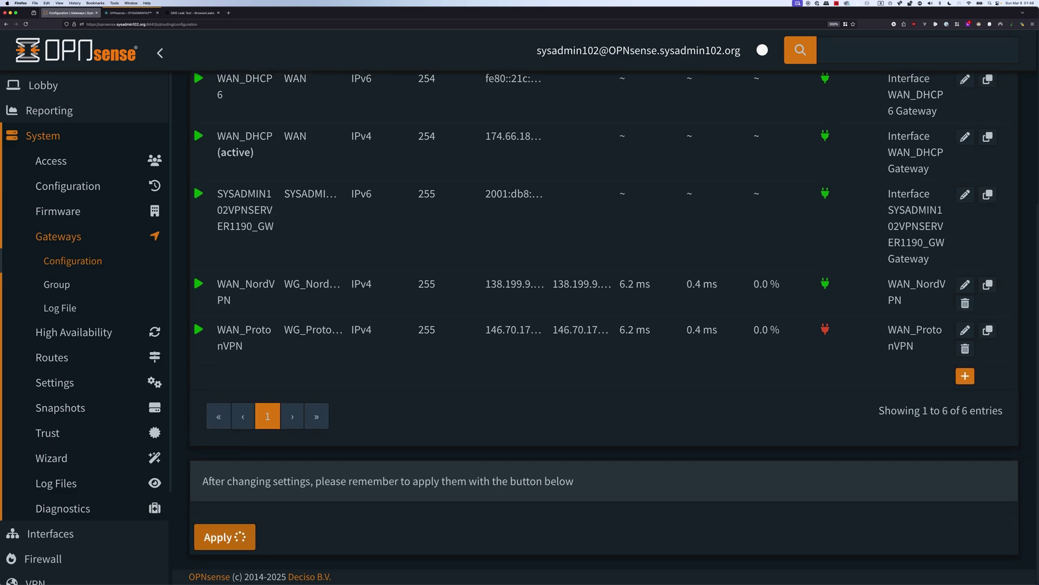
Reload the BrowserLeaks DNS Leak Test to check the public IP address and ISP with the ProtonVPN gateway down.
{"action": "left_click", "coordinate": [193, 12]}
{"action": "left_click", "coordinate": [25, 23]}
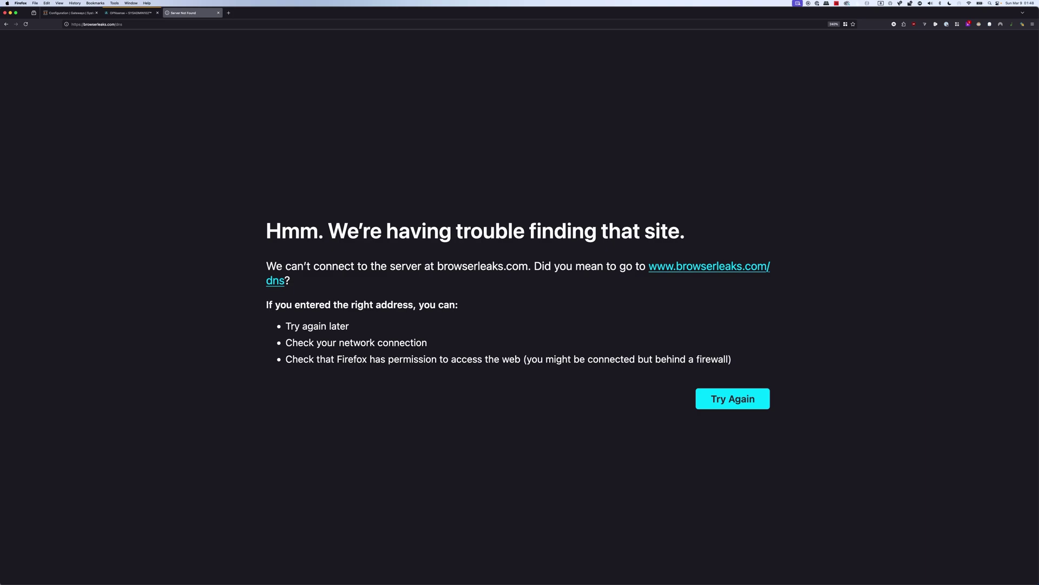
{"action": "key", "text": "Return"}
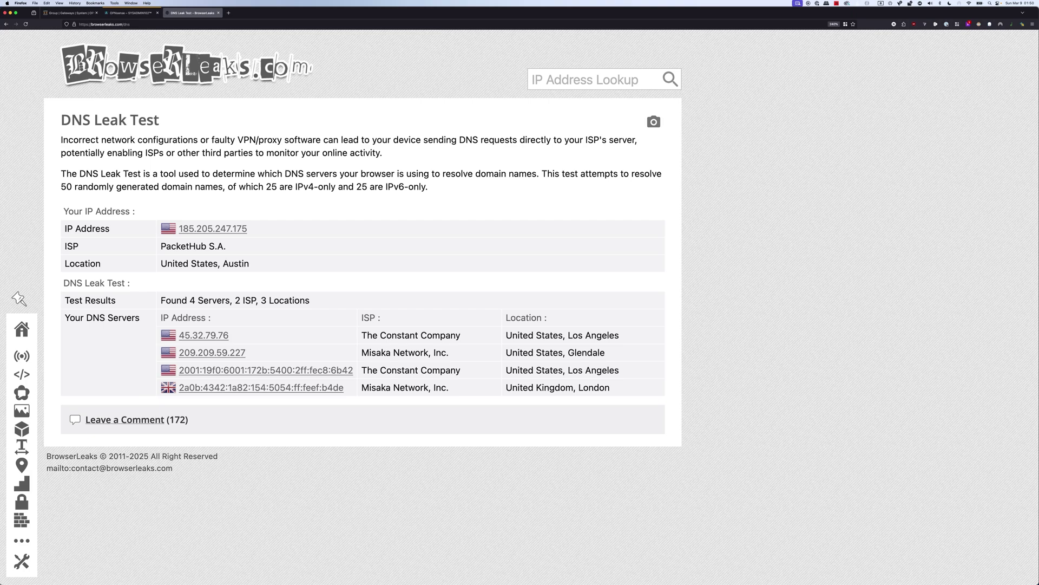
Open the WG_VPN_Failover gateway group in OPNsense for editing and examine its gateway tiers.
{"action": "left_click", "coordinate": [67, 13]}
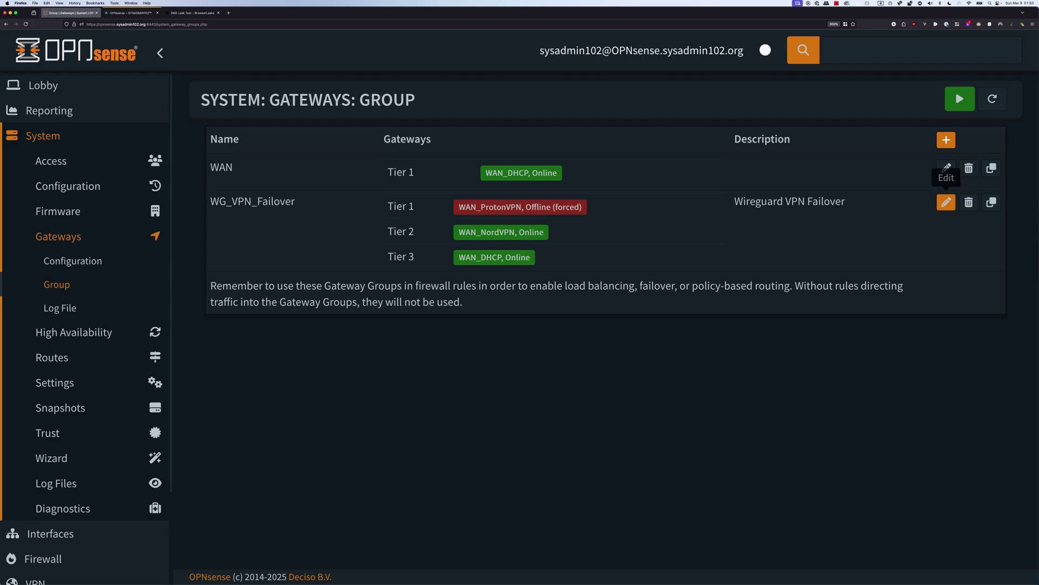
{"action": "left_click", "coordinate": [946, 202]}
{"action": "scroll", "coordinate": [528, 411], "scroll_direction": "down", "scroll_amount": 2}
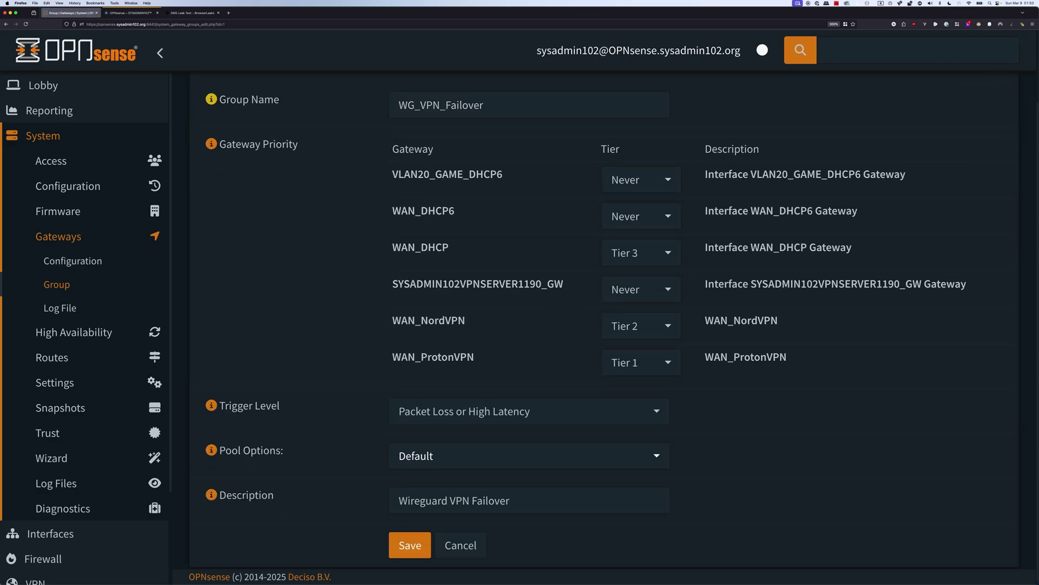
Mark the WAN_NordVPN gateway as down in the gateway configuration, save it and apply the change.
{"action": "left_click", "coordinate": [73, 261]}
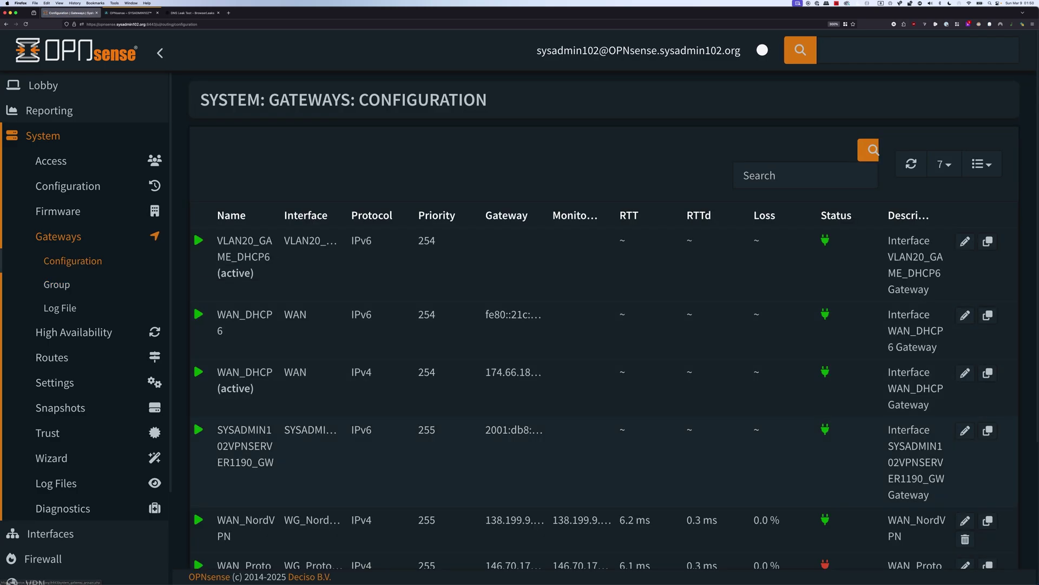
{"action": "scroll", "coordinate": [605, 323], "scroll_direction": "down", "scroll_amount": 3}
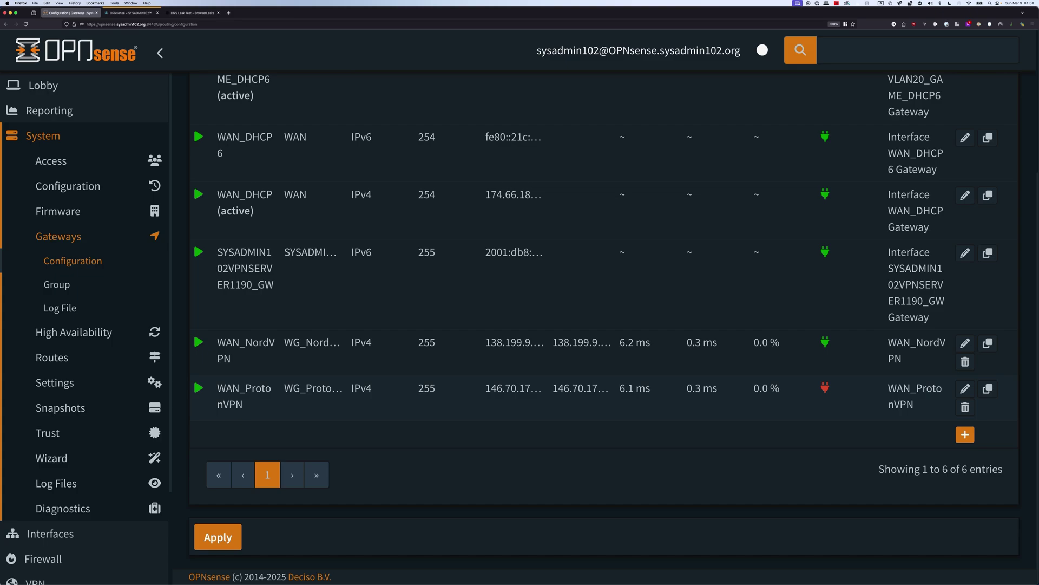
{"action": "left_click", "coordinate": [965, 343]}
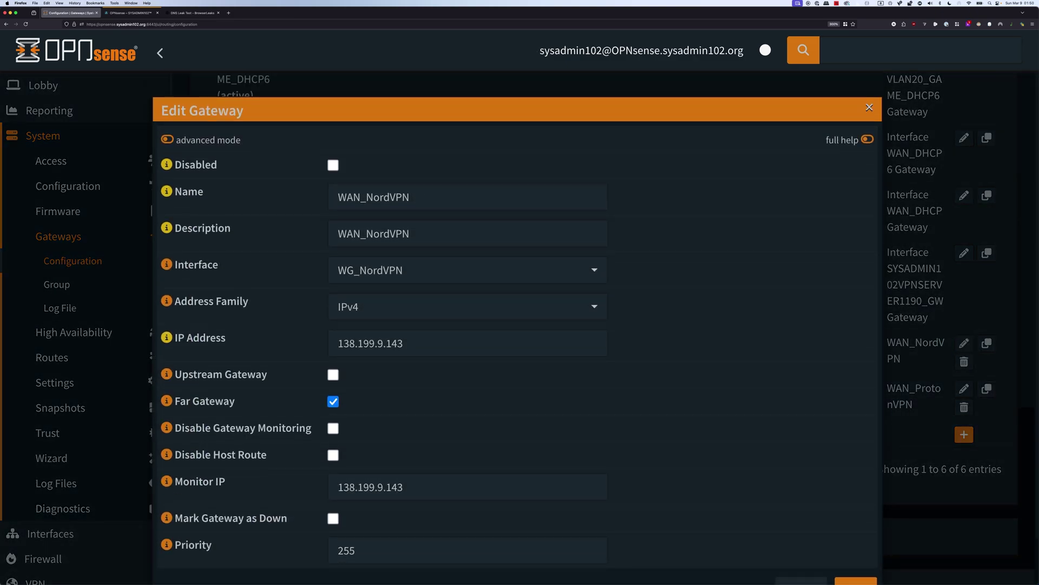
{"action": "scroll", "coordinate": [518, 329], "scroll_direction": "down", "scroll_amount": 1}
{"action": "left_click", "coordinate": [333, 469]}
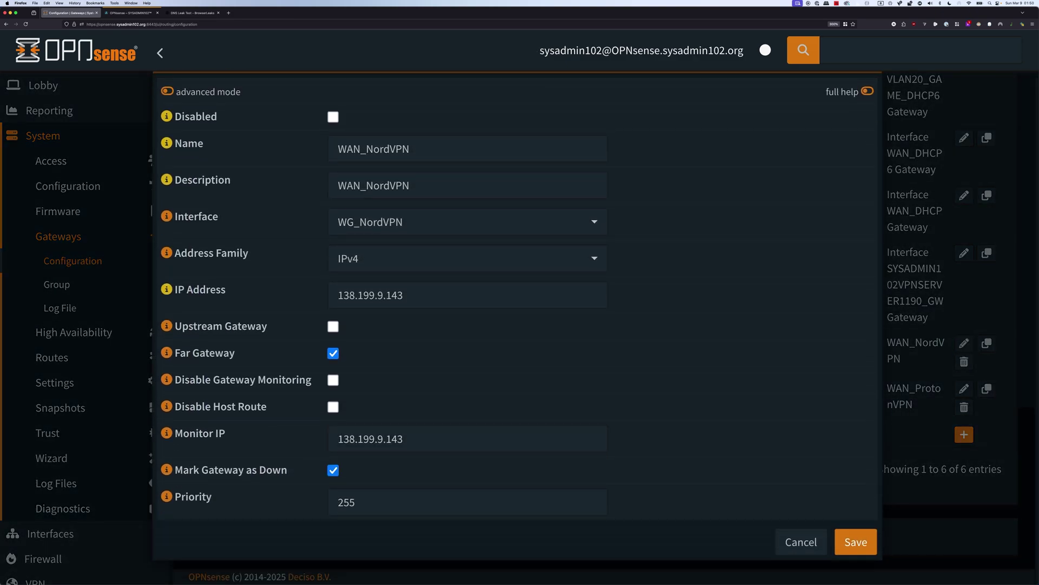
{"action": "left_click", "coordinate": [856, 542]}
{"action": "scroll", "coordinate": [604, 411], "scroll_direction": "down", "scroll_amount": 2}
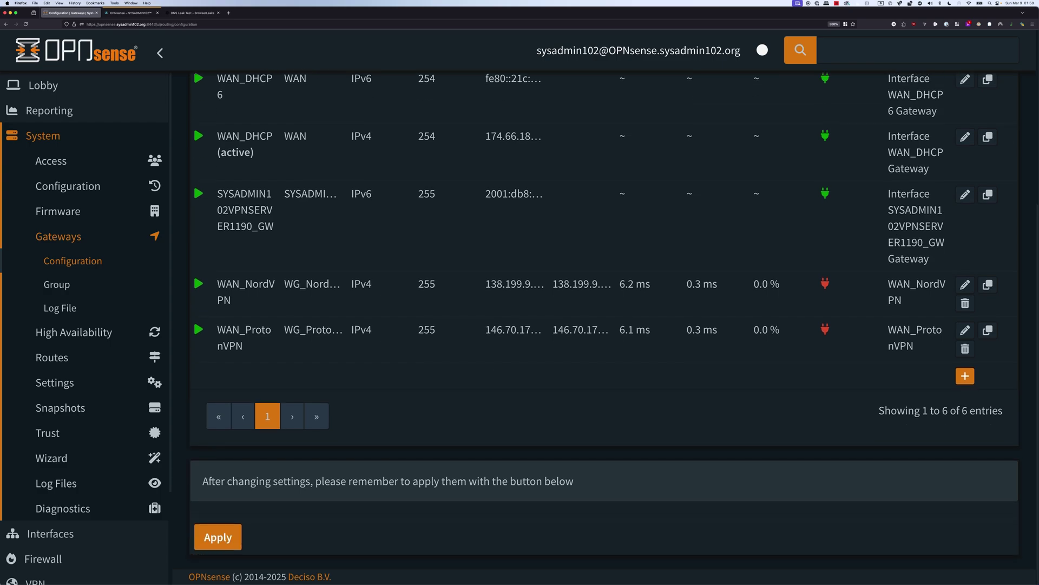
{"action": "left_click", "coordinate": [224, 537]}
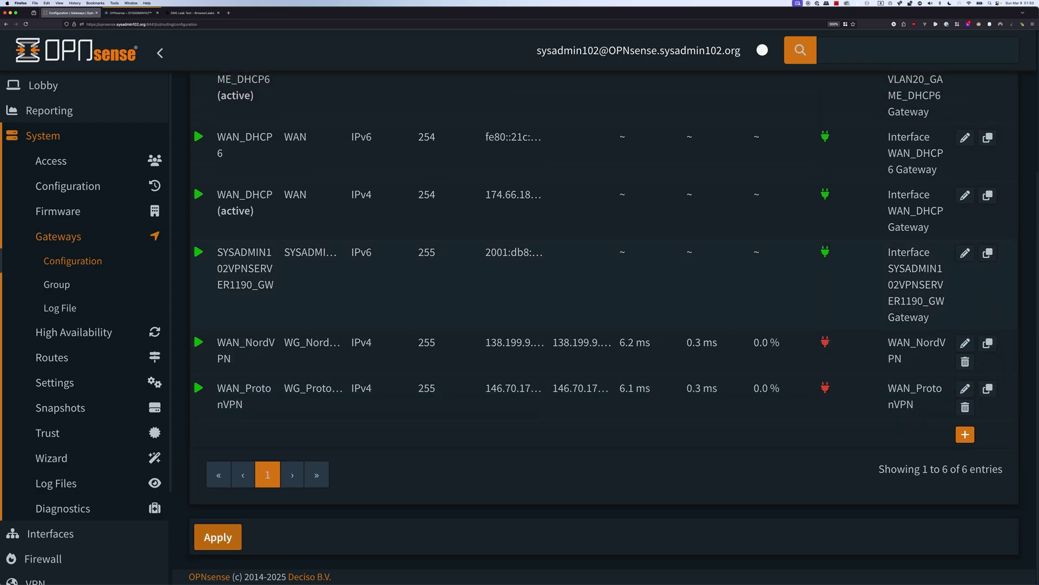
Reload the BrowserLeaks DNS Leak Test with both VPN gateways down, and check the gateway group status in OPNsense.
{"action": "left_click", "coordinate": [193, 13]}
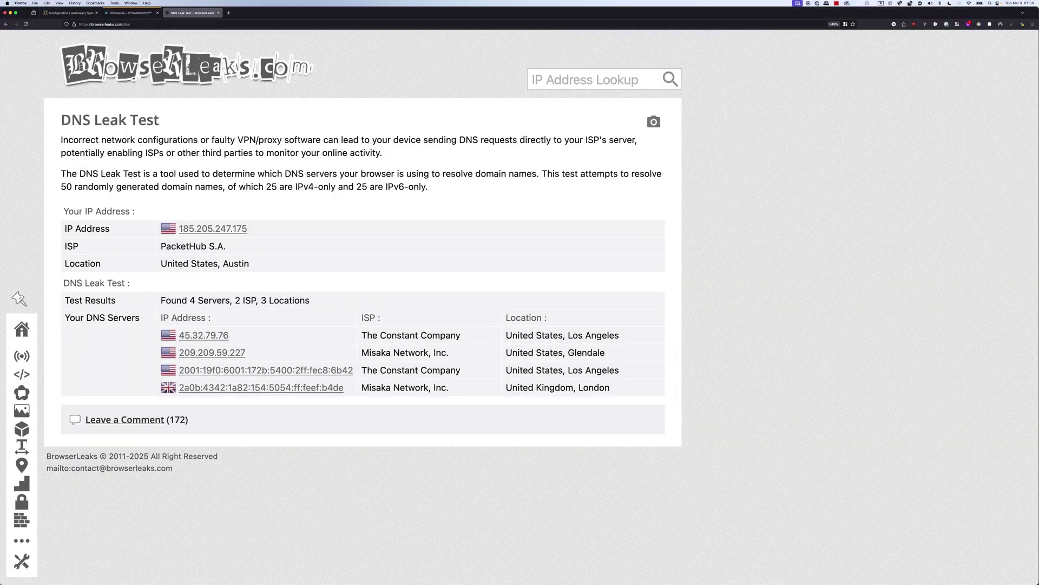
{"action": "left_click", "coordinate": [26, 24]}
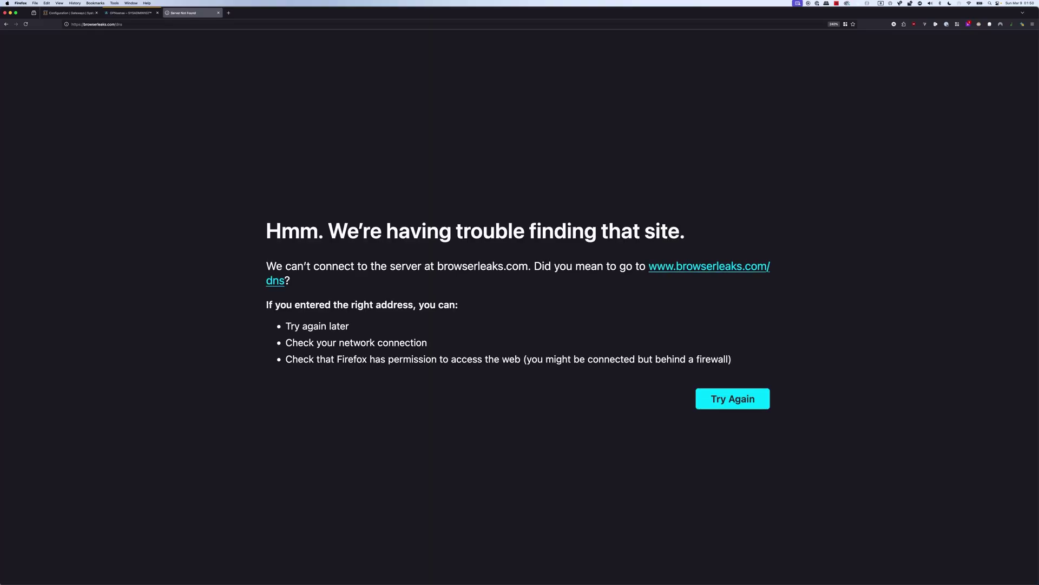
{"action": "left_click", "coordinate": [71, 12]}
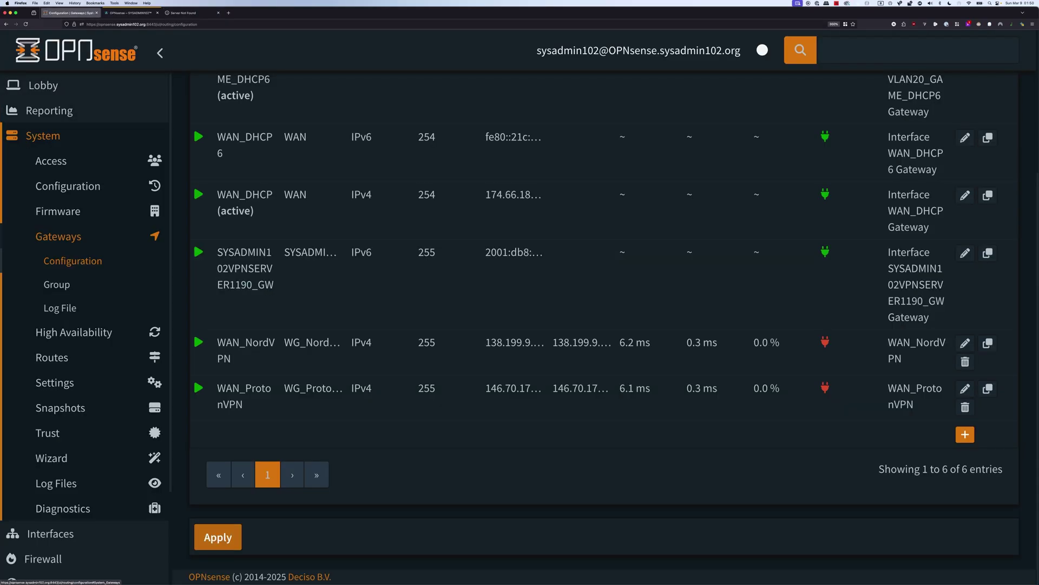
{"action": "left_click", "coordinate": [56, 284]}
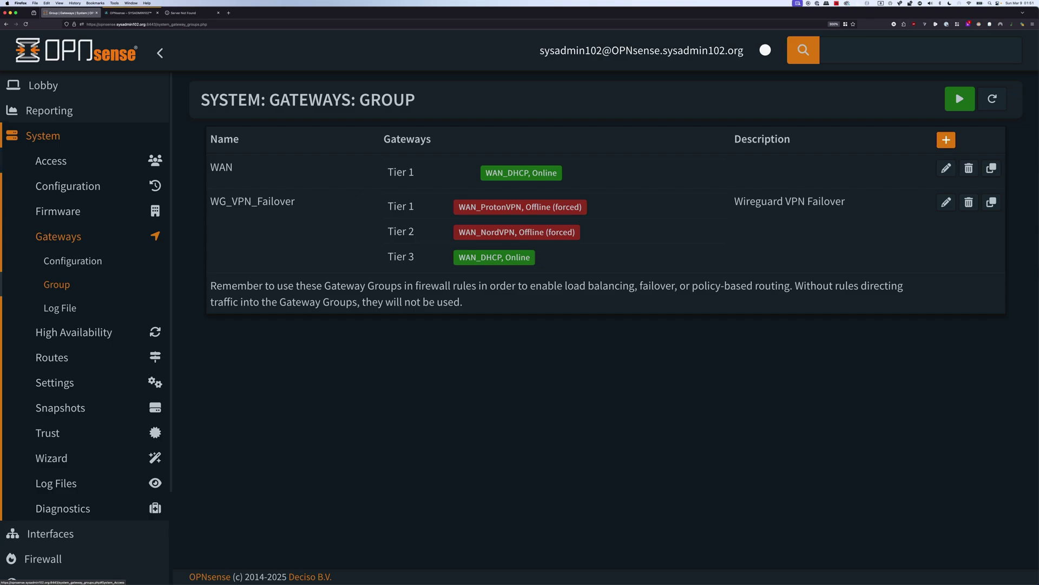
Clear Mark Gateway as Down for the WAN_NordVPN gateway and save it.
{"action": "left_click", "coordinate": [73, 260]}
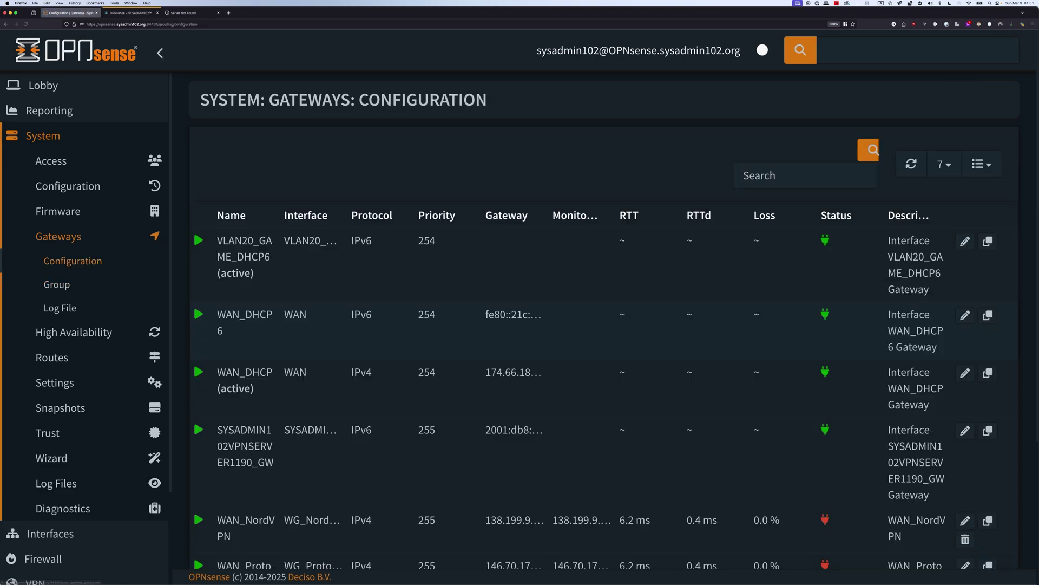
{"action": "scroll", "coordinate": [604, 325], "scroll_direction": "down", "scroll_amount": 3}
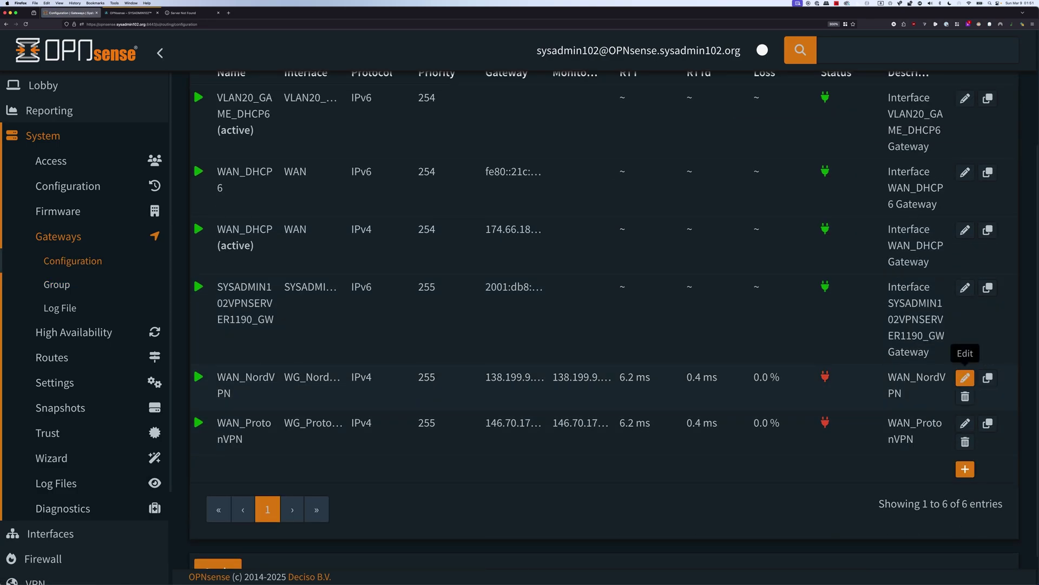
{"action": "left_click", "coordinate": [964, 377]}
{"action": "scroll", "coordinate": [519, 320], "scroll_direction": "down", "scroll_amount": 2}
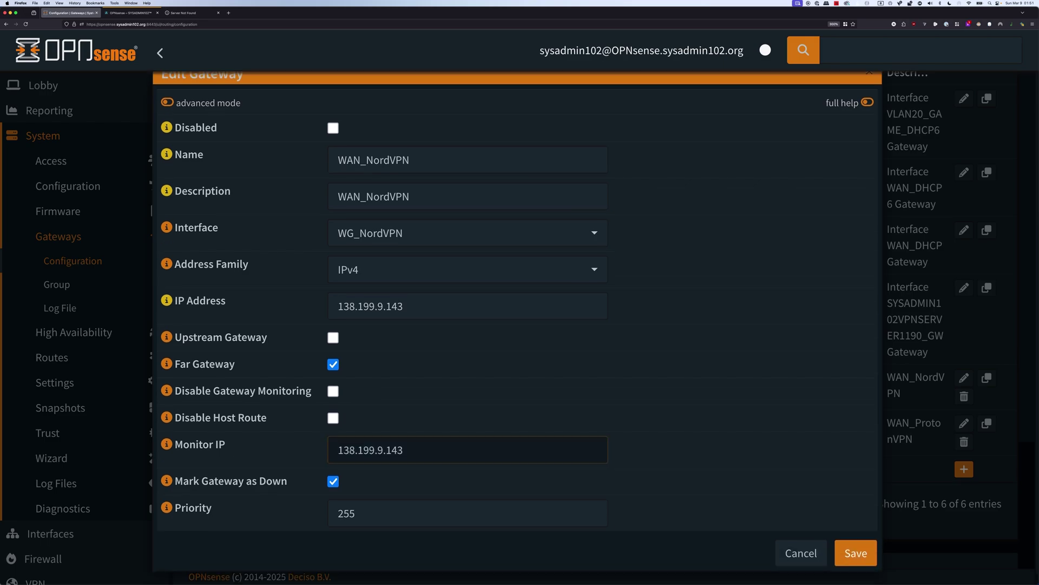
{"action": "left_click", "coordinate": [333, 470]}
{"action": "left_click", "coordinate": [856, 542]}
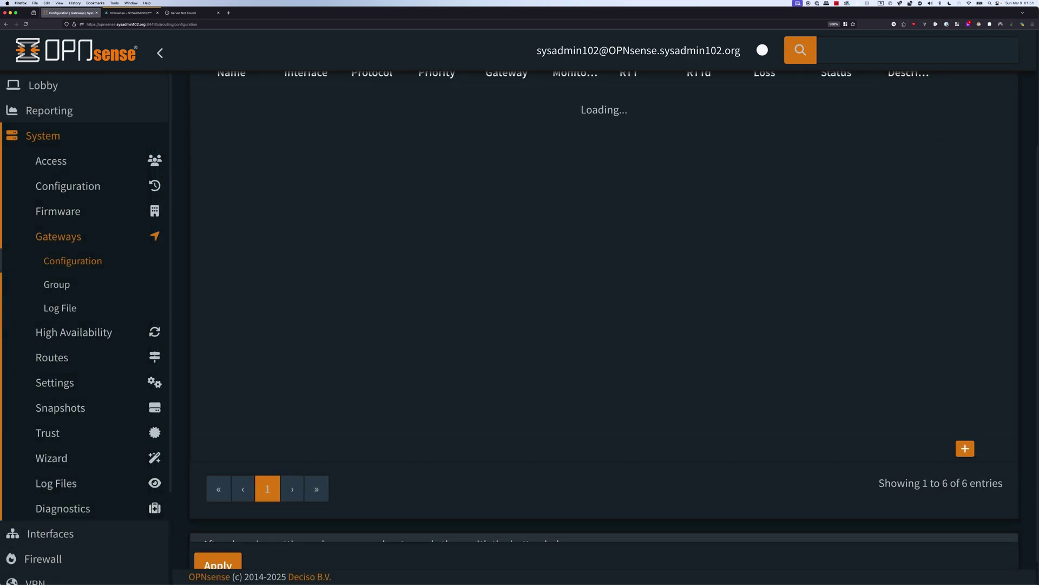
Clear Mark Gateway as Down for the WAN_ProtonVPN gateway, save it and apply the gateway changes.
{"action": "left_click", "coordinate": [964, 423]}
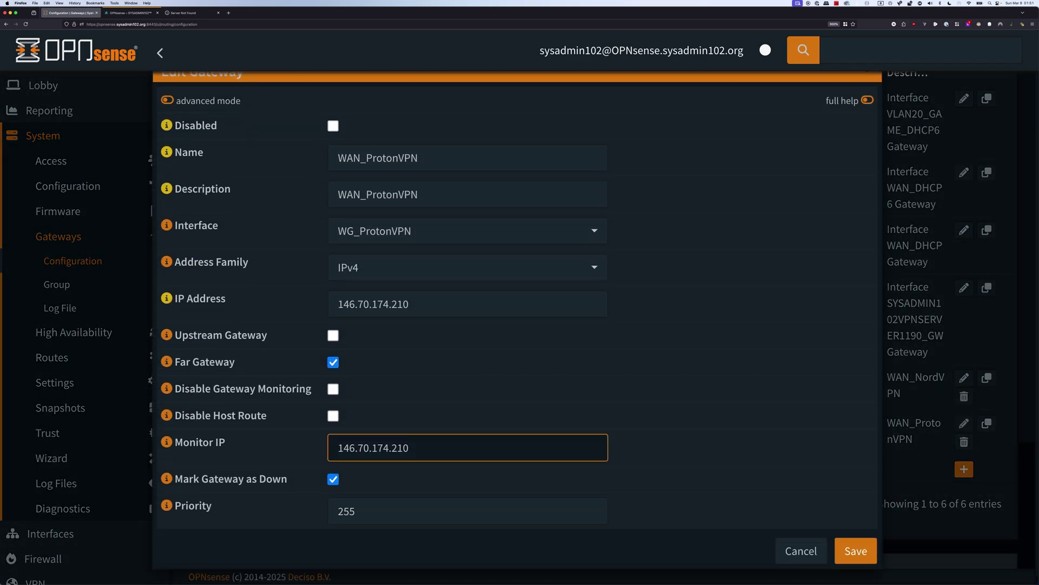
{"action": "left_click", "coordinate": [333, 470]}
{"action": "left_click", "coordinate": [856, 541]}
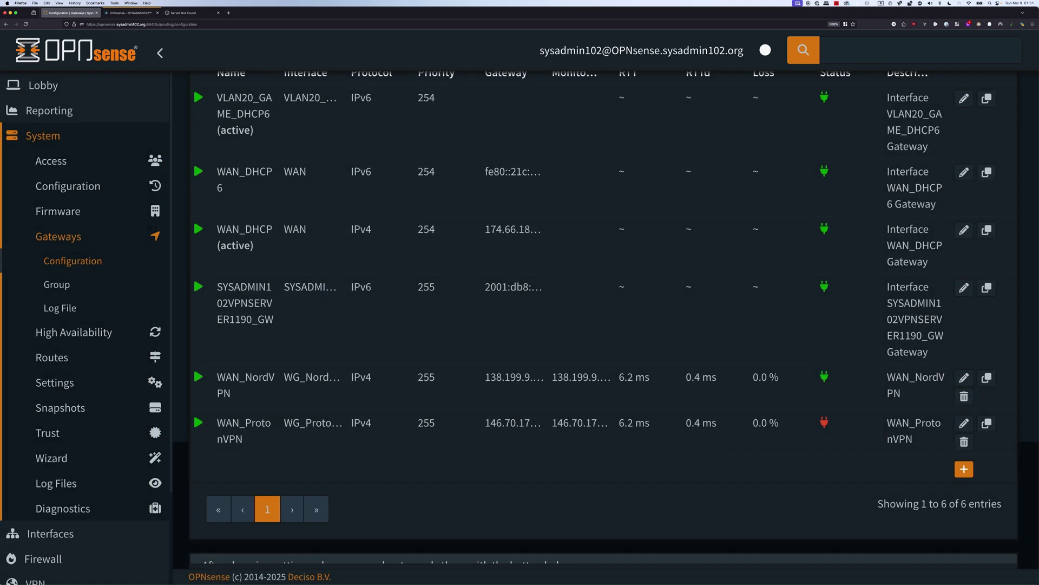
{"action": "scroll", "coordinate": [604, 319], "scroll_direction": "down", "scroll_amount": 2}
{"action": "left_click", "coordinate": [217, 555]}
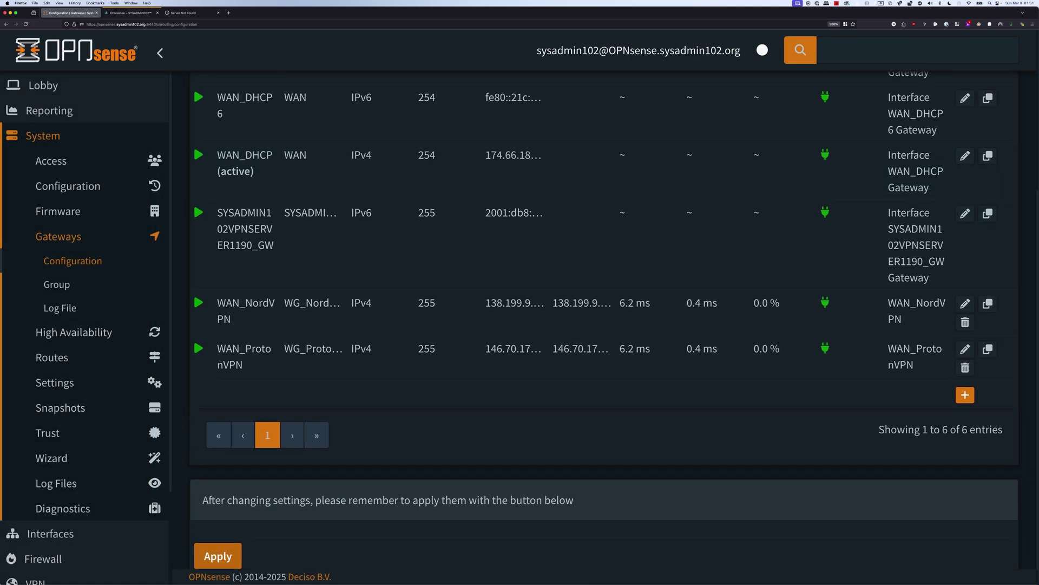
{"action": "left_click", "coordinate": [43, 135]}
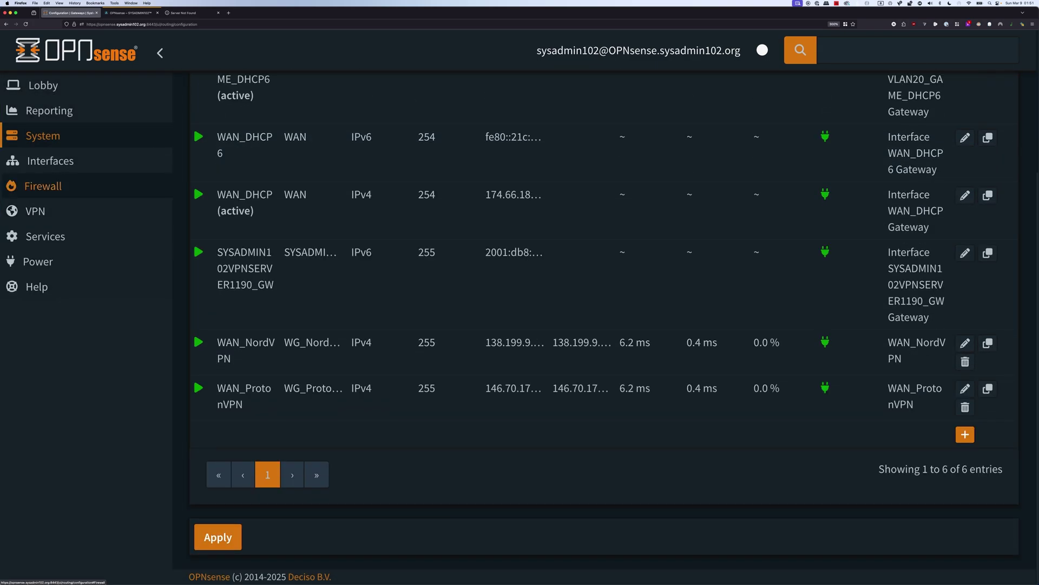
Delete the WG_ProtonVPN_Nets and WG_NordVPN_tunnel firewall aliases and apply the alias changes.
{"action": "left_click", "coordinate": [42, 185]}
{"action": "left_click", "coordinate": [52, 211]}
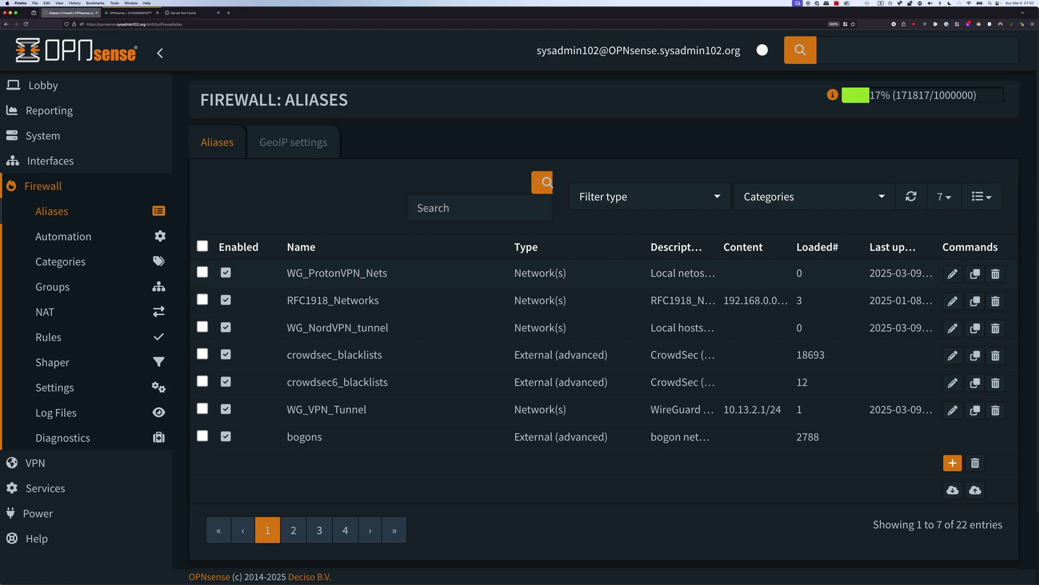
{"action": "left_click", "coordinate": [203, 271]}
{"action": "left_click", "coordinate": [202, 327]}
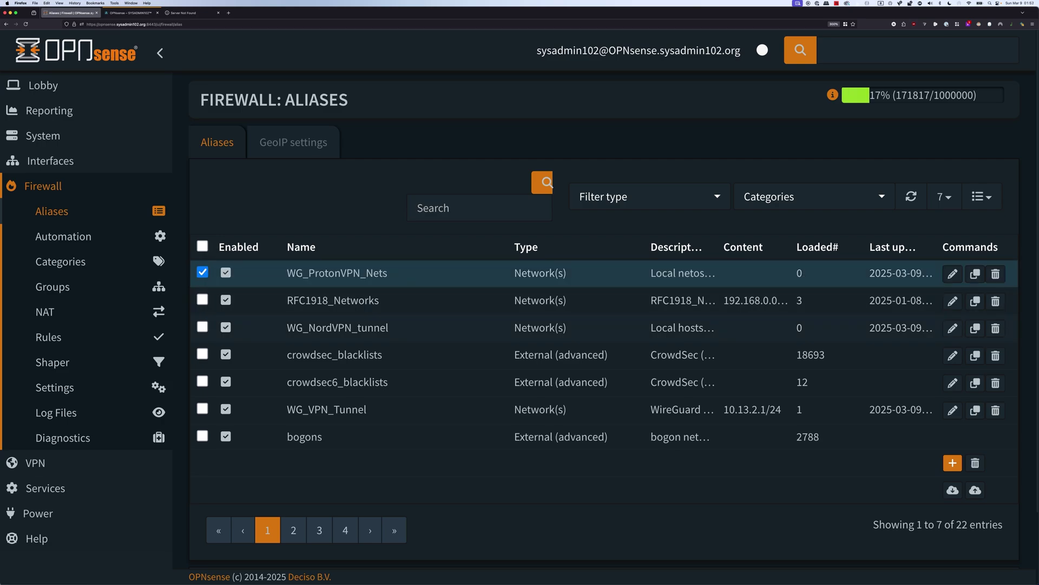
{"action": "left_click", "coordinate": [976, 463]}
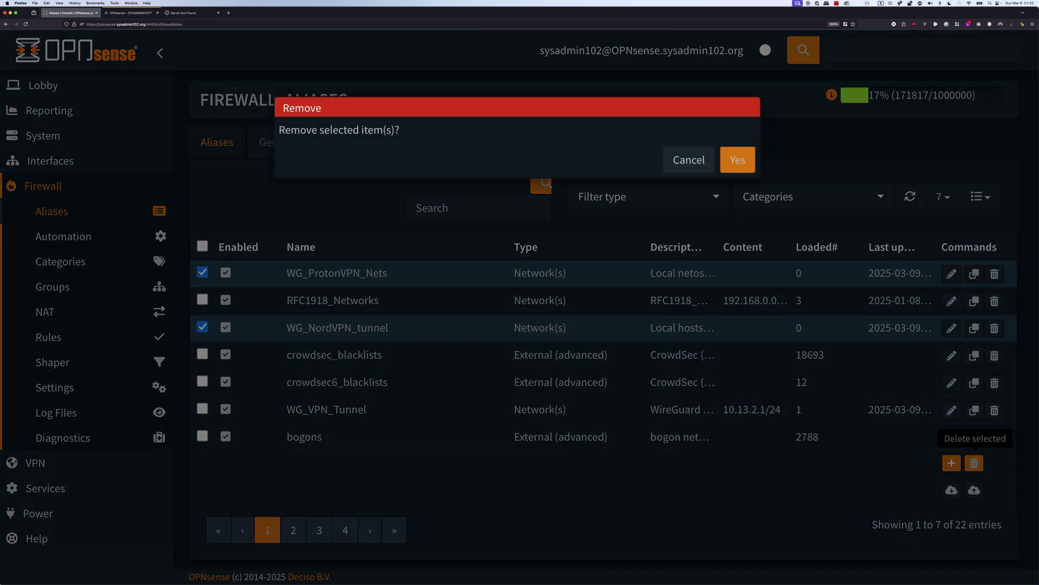
{"action": "left_click", "coordinate": [736, 161]}
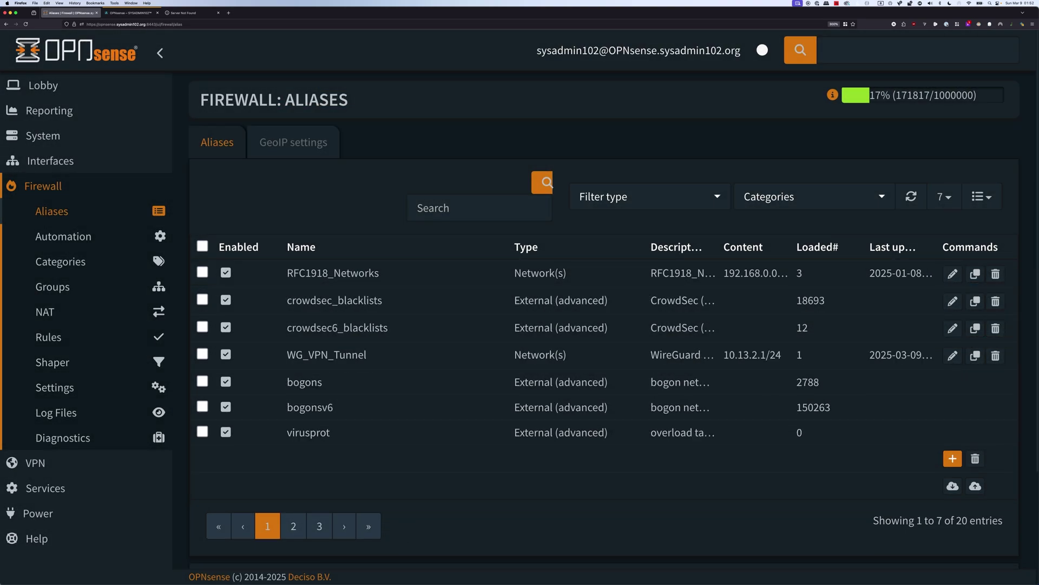
{"action": "scroll", "coordinate": [604, 382], "scroll_direction": "down", "scroll_amount": 3}
{"action": "left_click", "coordinate": [230, 520]}
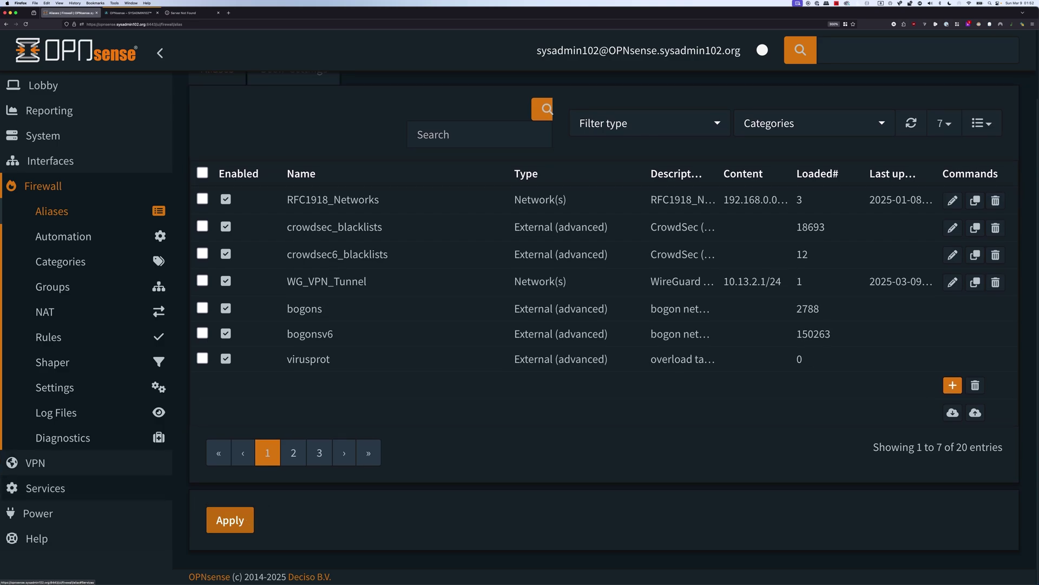
Enable the gateway_alert service in the Monit service settings and apply the configuration.
{"action": "left_click", "coordinate": [45, 487]}
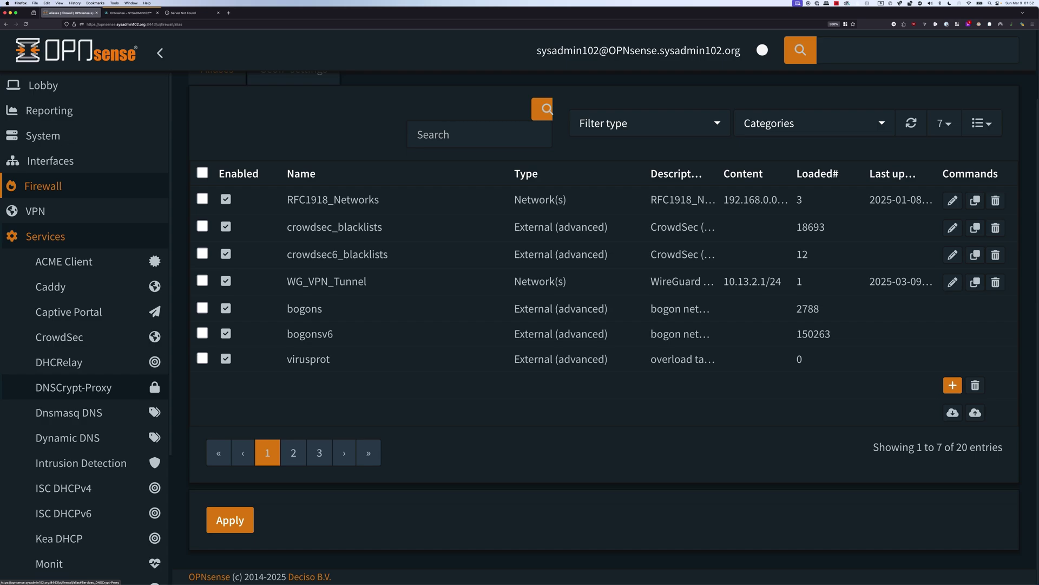
{"action": "scroll", "coordinate": [74, 387], "scroll_direction": "down", "scroll_amount": 4}
{"action": "left_click", "coordinate": [49, 446]}
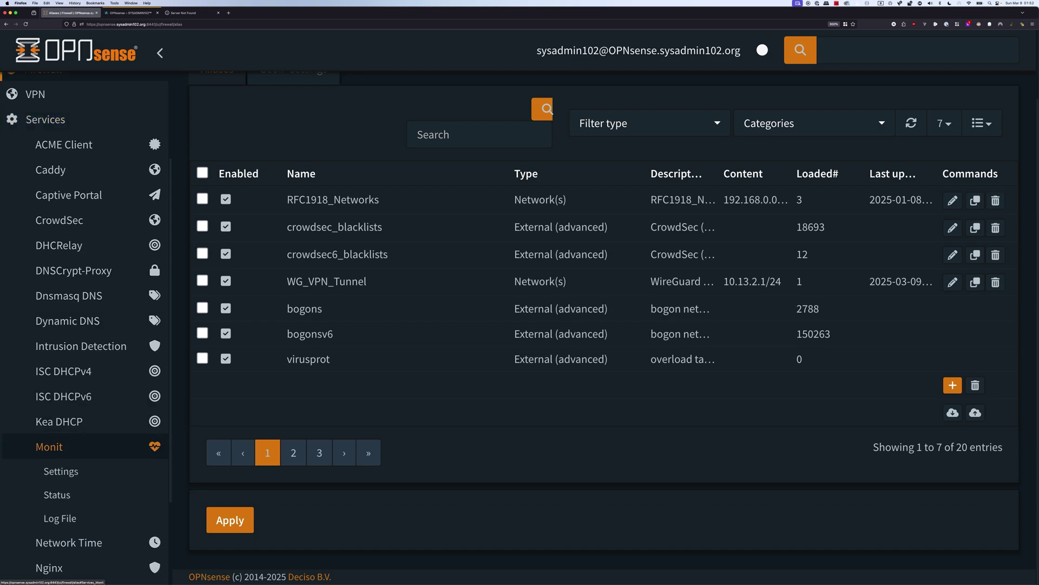
{"action": "left_click", "coordinate": [61, 471]}
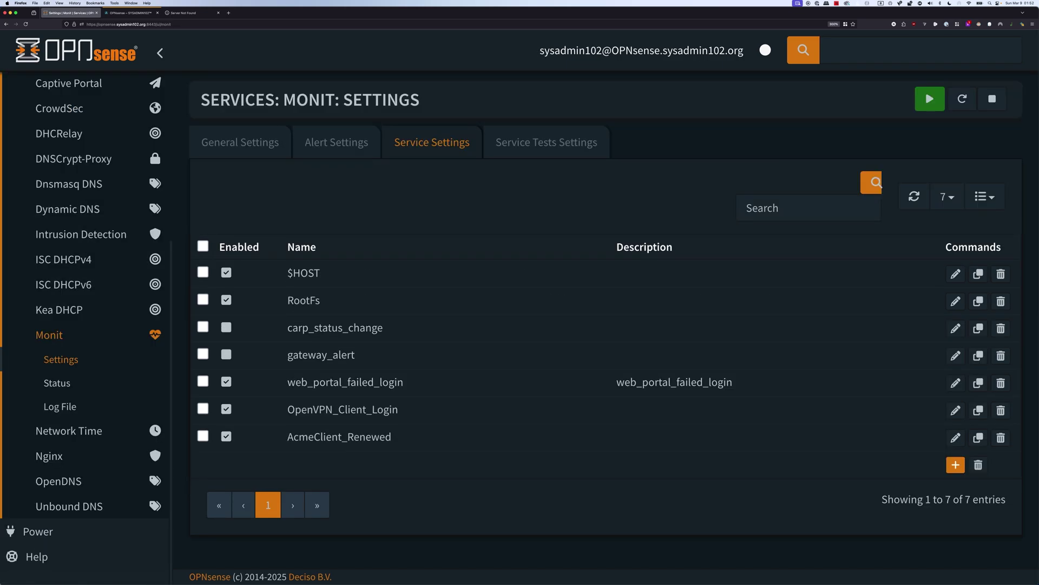
{"action": "left_click", "coordinate": [227, 355]}
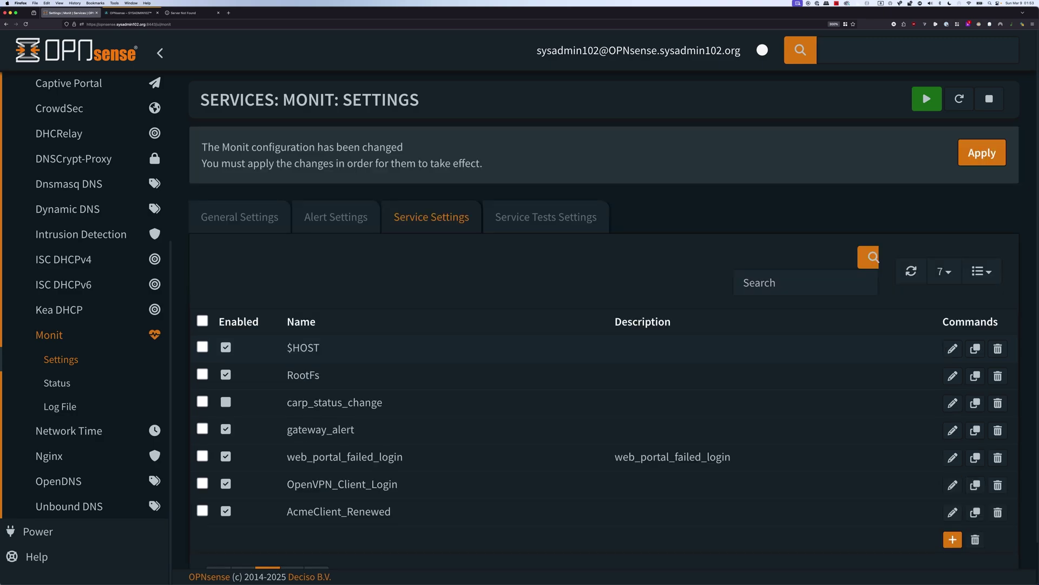
{"action": "left_click", "coordinate": [982, 153]}
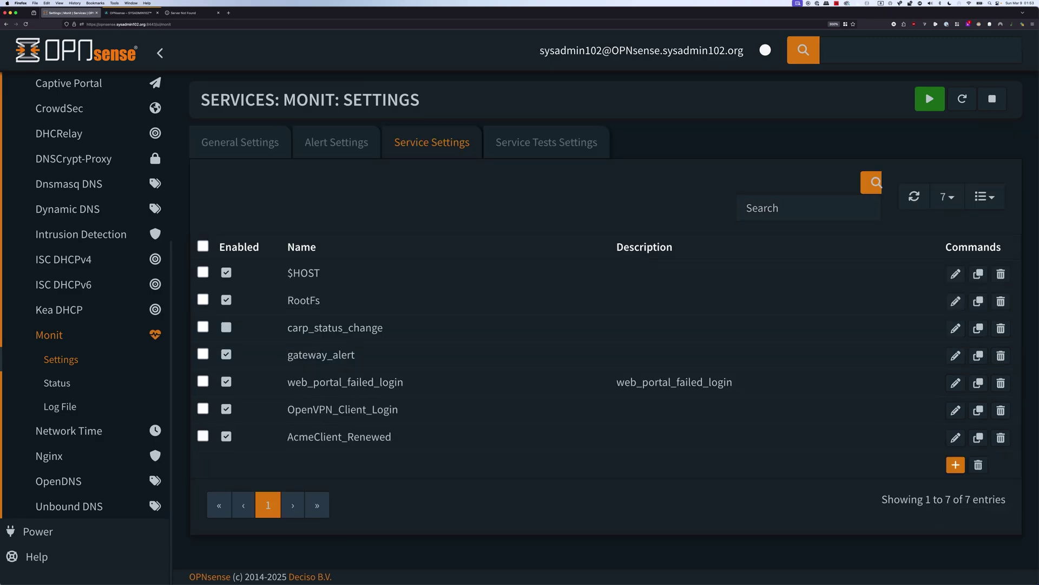
{"action": "scroll", "coordinate": [85, 325], "scroll_direction": "up", "scroll_amount": 3}
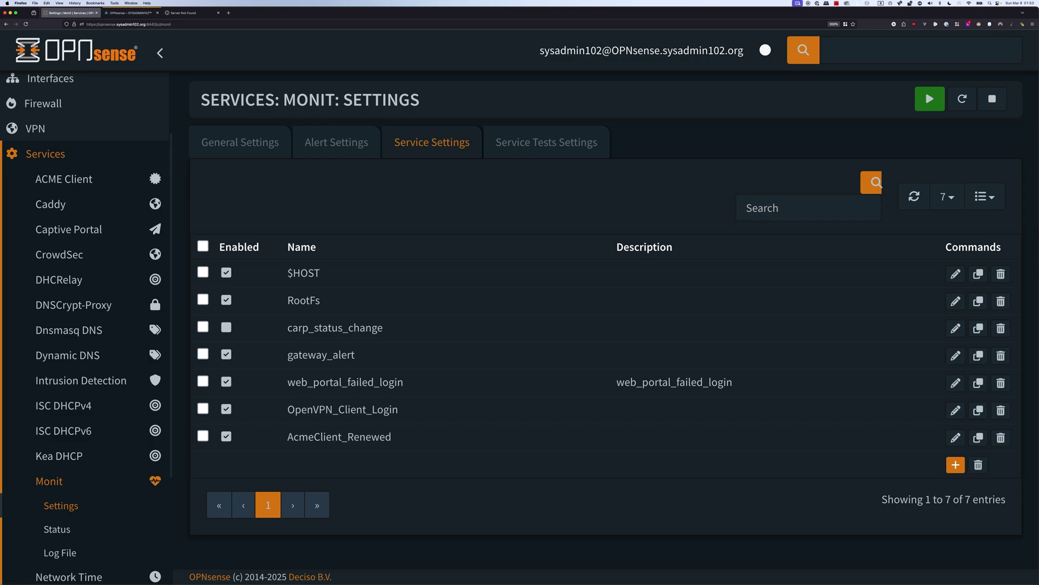
Reload the BrowserLeaks DNS Leak Test and examine the IPv6 leak result on its IP address page.
{"action": "key", "text": "super+3"}
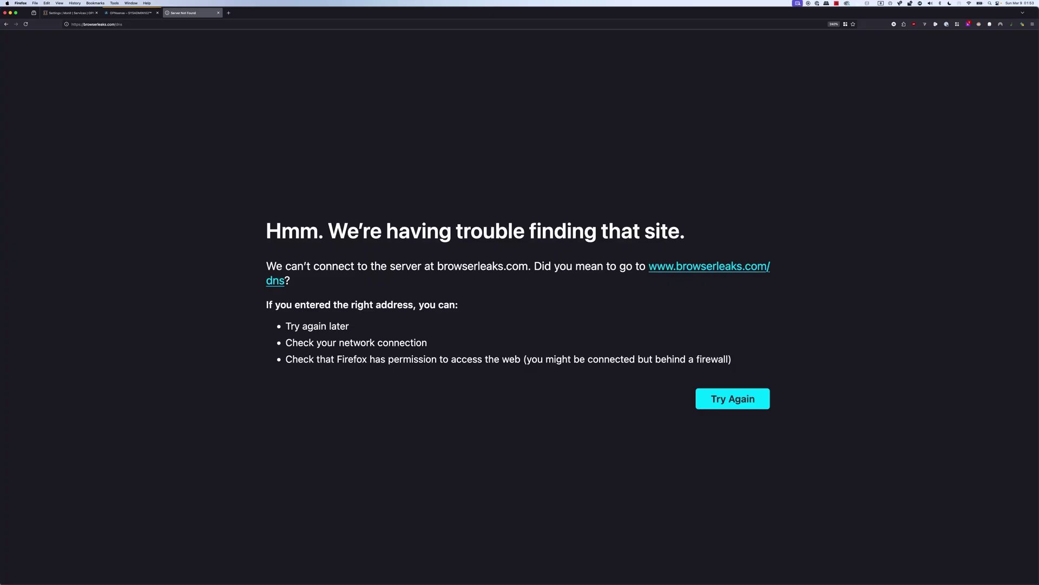
{"action": "key", "text": "super+r"}
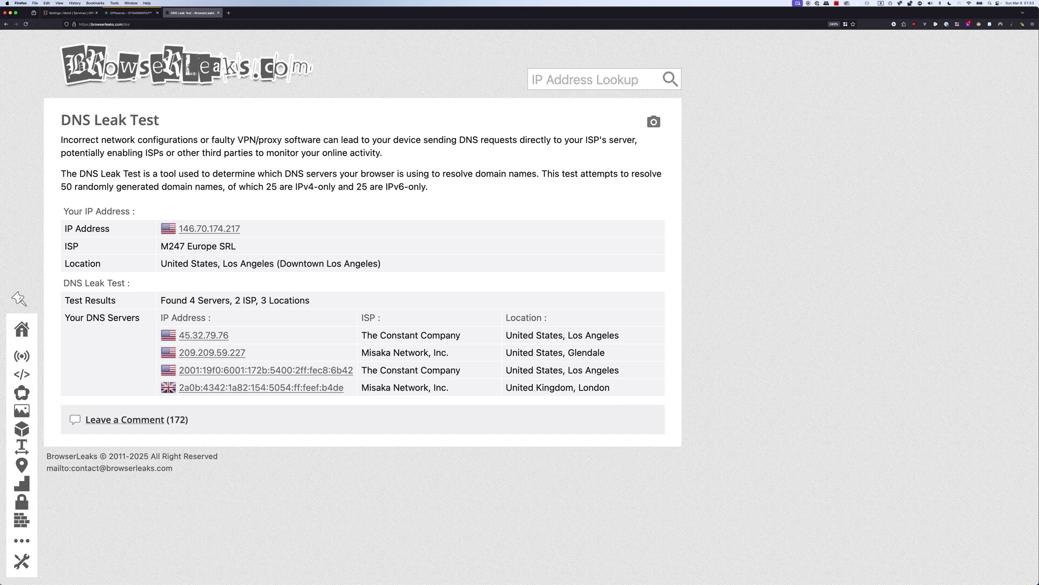
{"action": "mouse_move", "coordinate": [21, 356]}
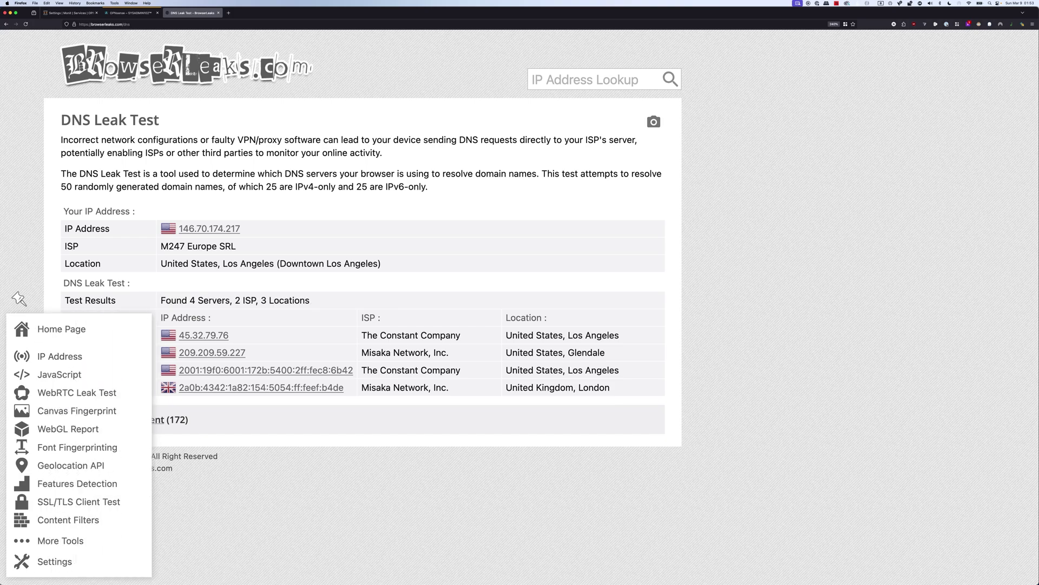
{"action": "left_click", "coordinate": [22, 356]}
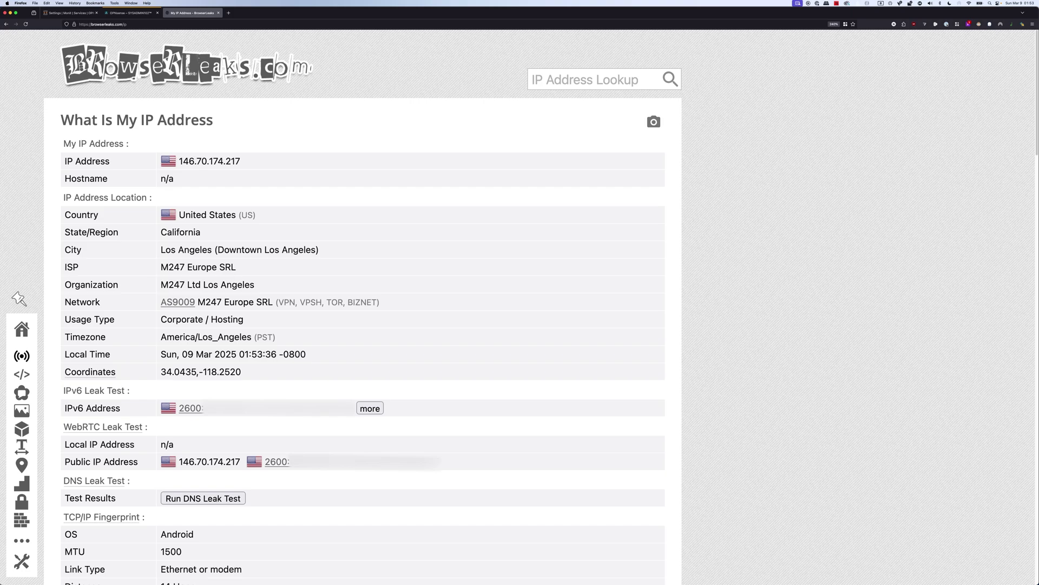
{"action": "left_click_drag", "start_coordinate": [97, 408], "coordinate": [370, 407]}
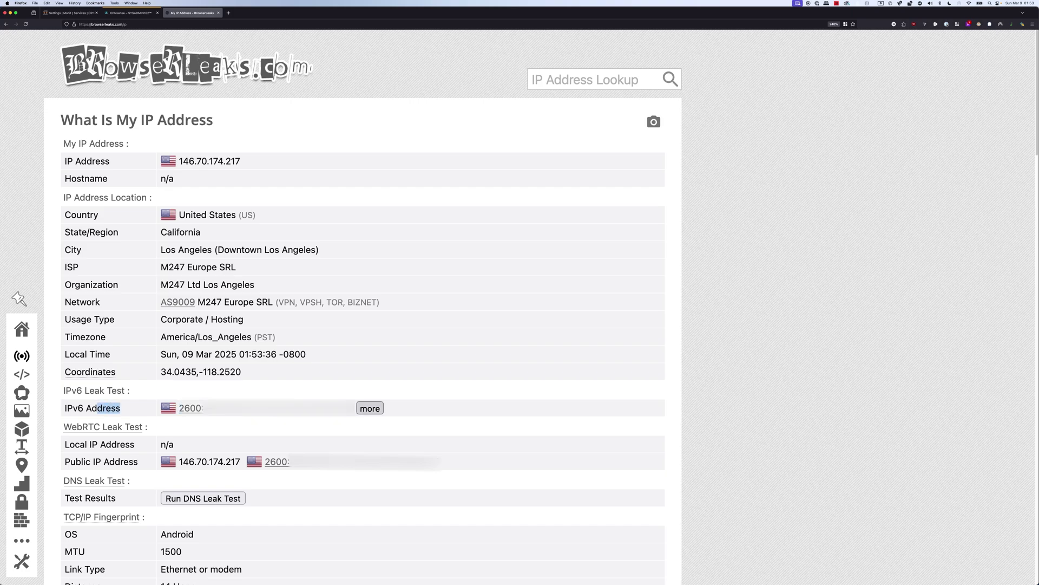
{"action": "left_click_drag", "start_coordinate": [120, 408], "coordinate": [97, 408]}
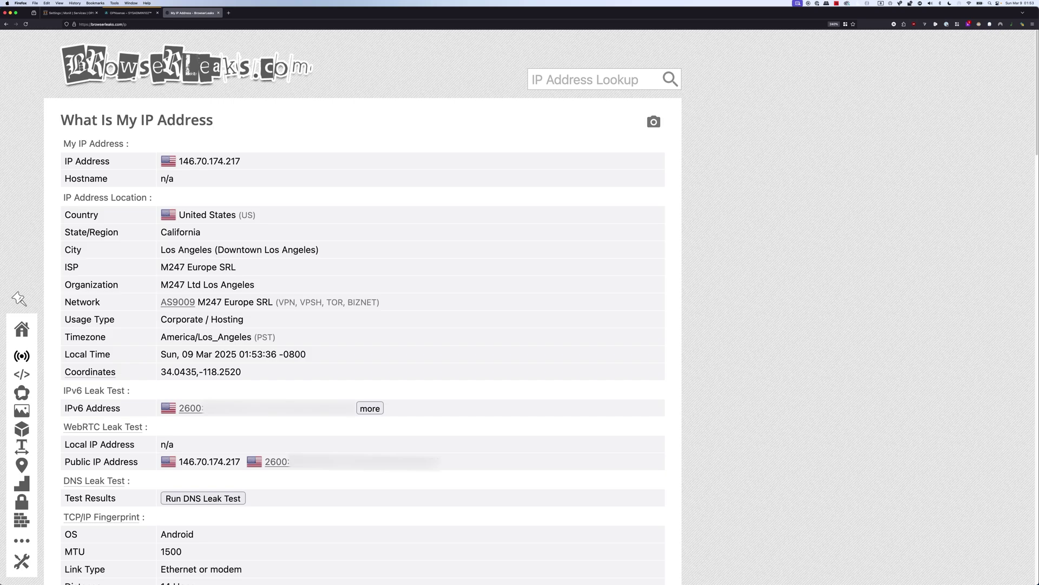
Return to OPNsense and add a new floating firewall rule with the action Block.
{"action": "left_click", "coordinate": [70, 13]}
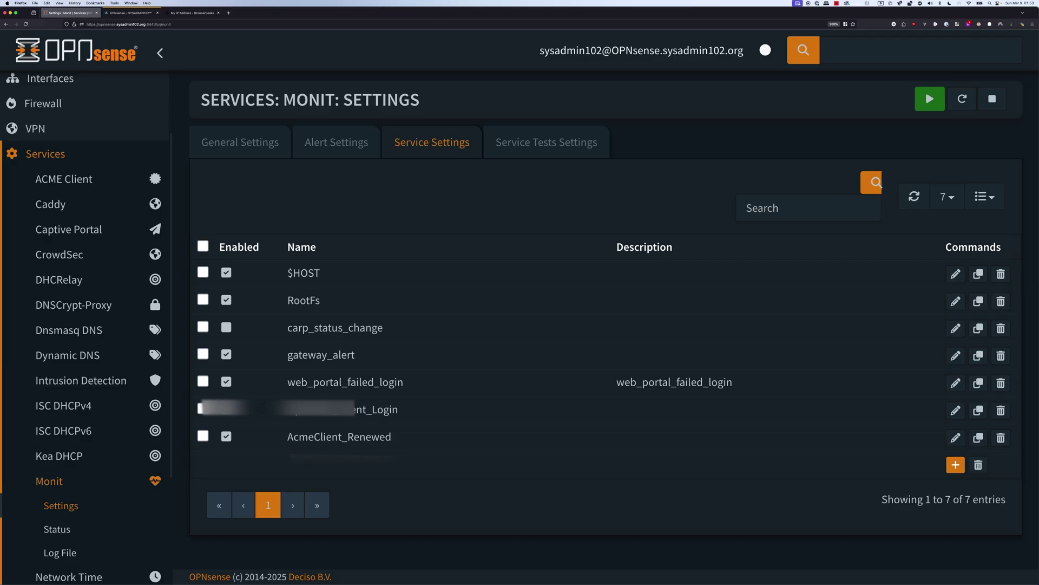
{"action": "left_click", "coordinate": [45, 154]}
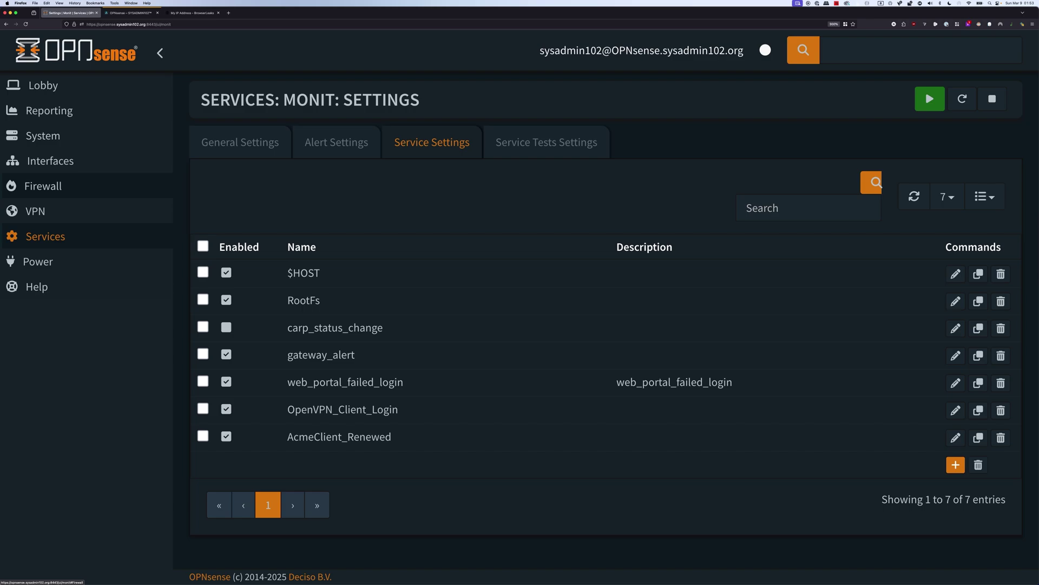
{"action": "left_click", "coordinate": [43, 185]}
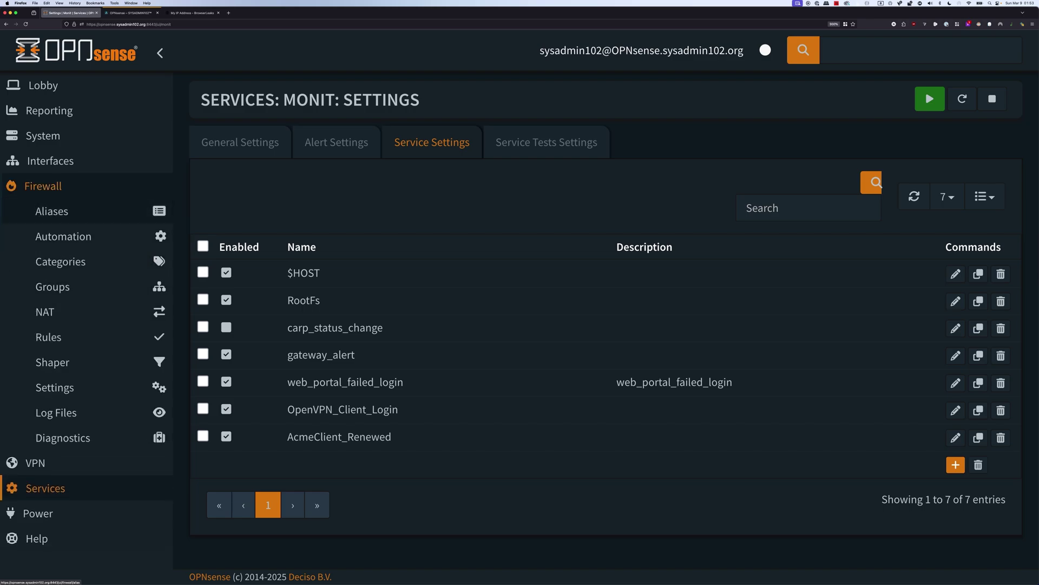
{"action": "left_click", "coordinate": [48, 336]}
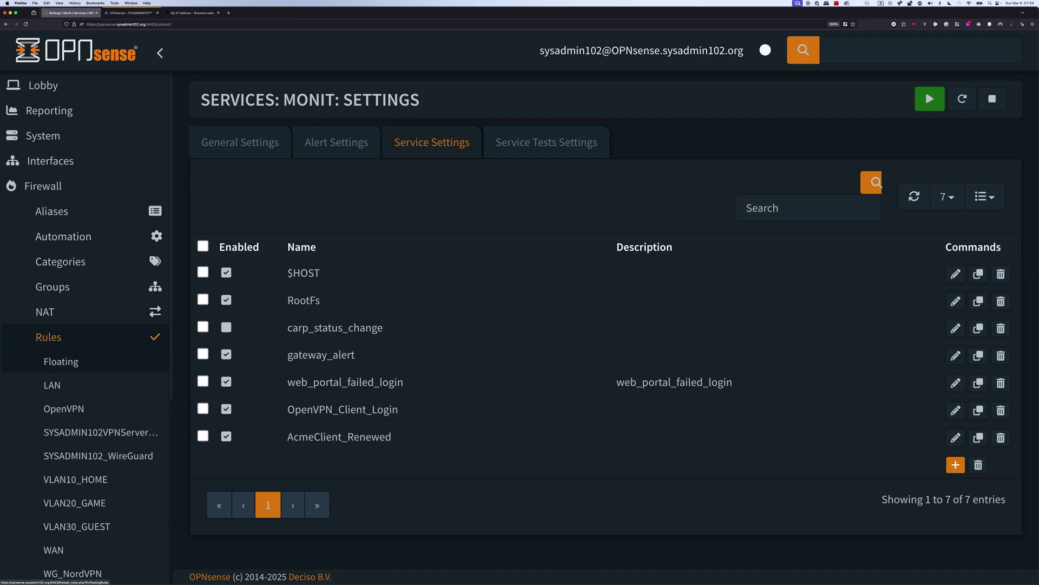
{"action": "left_click", "coordinate": [61, 361]}
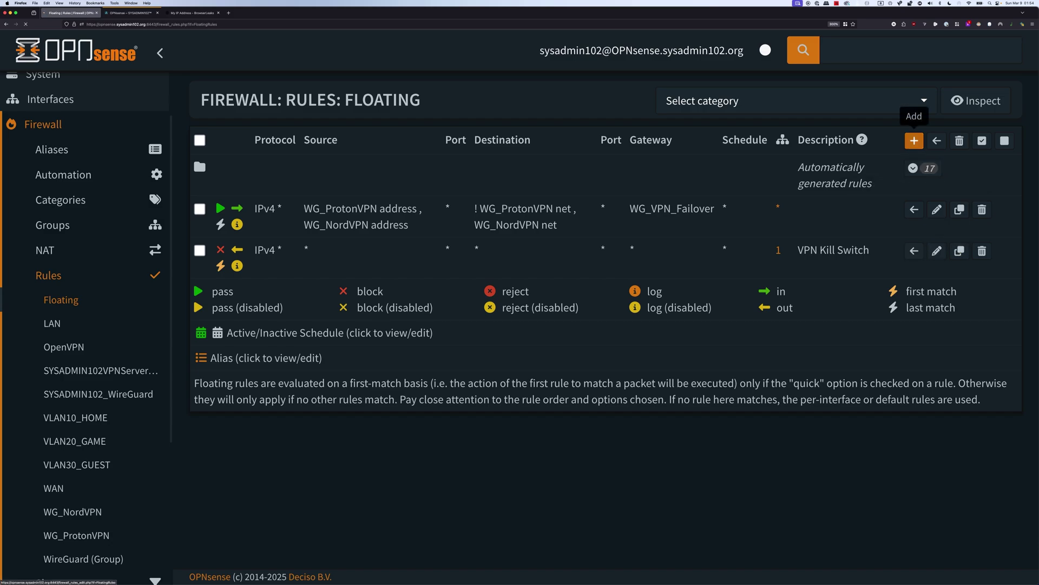
{"action": "left_click", "coordinate": [914, 140]}
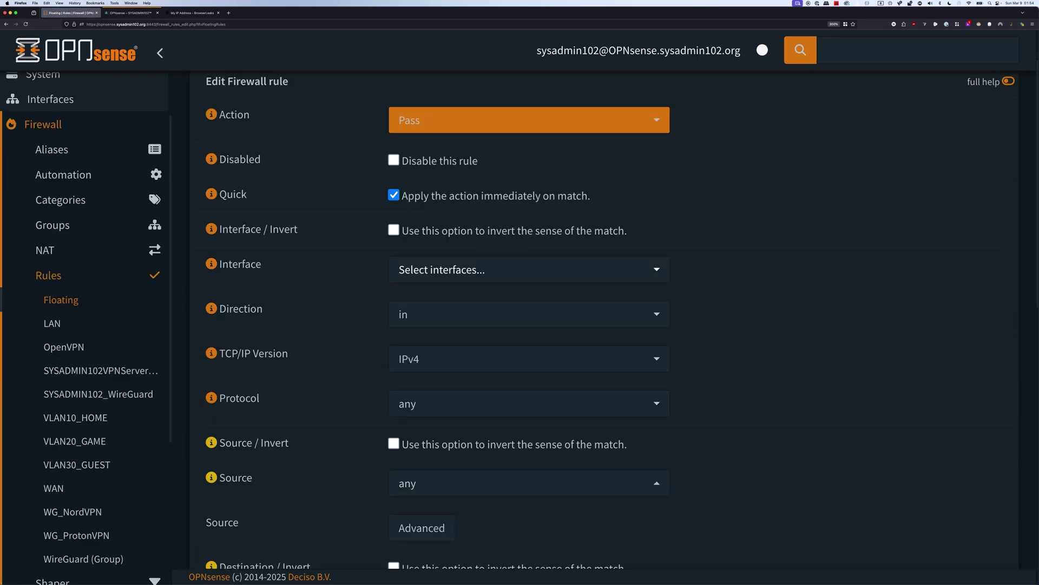
{"action": "left_click", "coordinate": [528, 120]}
{"action": "left_click", "coordinate": [428, 206]}
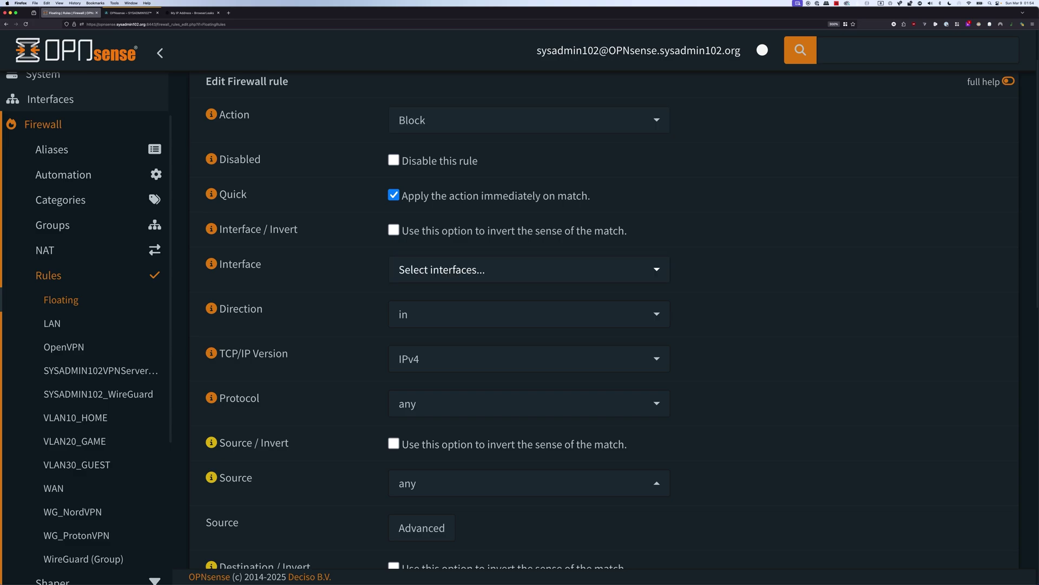
Set the block rule's interface to WAN, its TCP/IP version to IPv6 and its direction to out.
{"action": "left_click", "coordinate": [529, 269]}
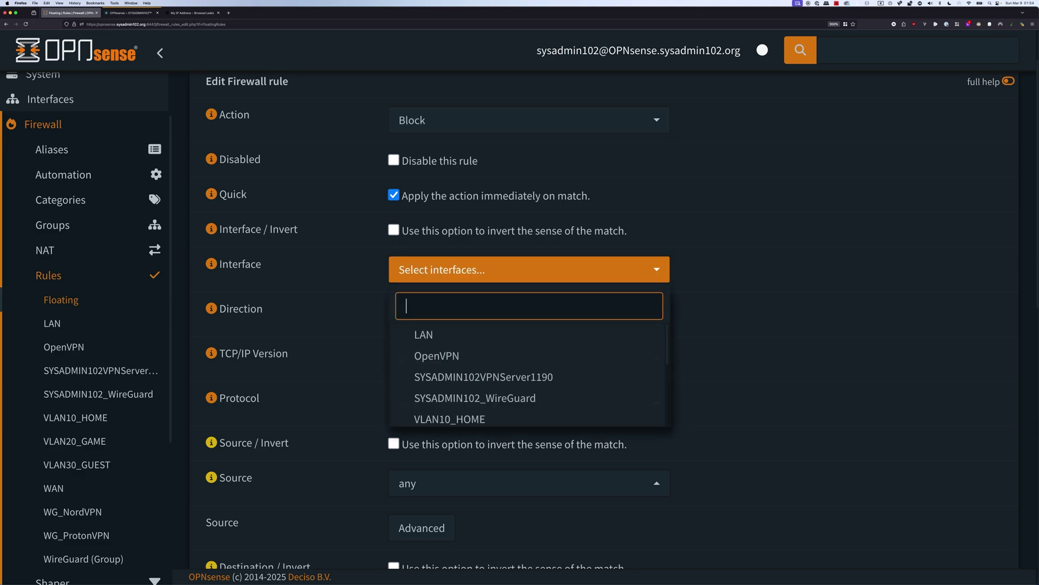
{"action": "type", "text": "WAN"}
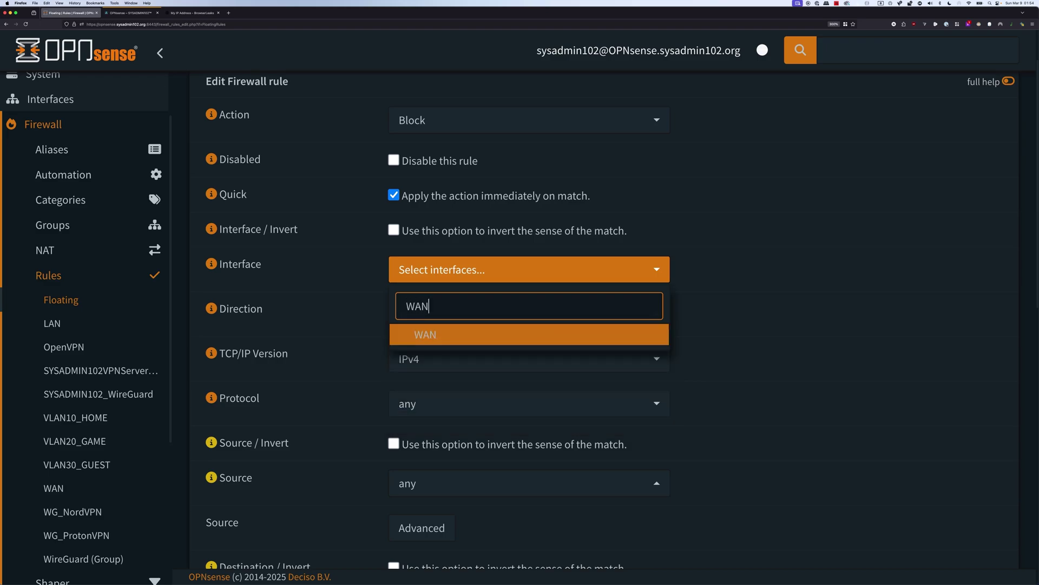
{"action": "key", "text": "Return"}
{"action": "key", "text": "Escape"}
{"action": "left_click", "coordinate": [529, 358]}
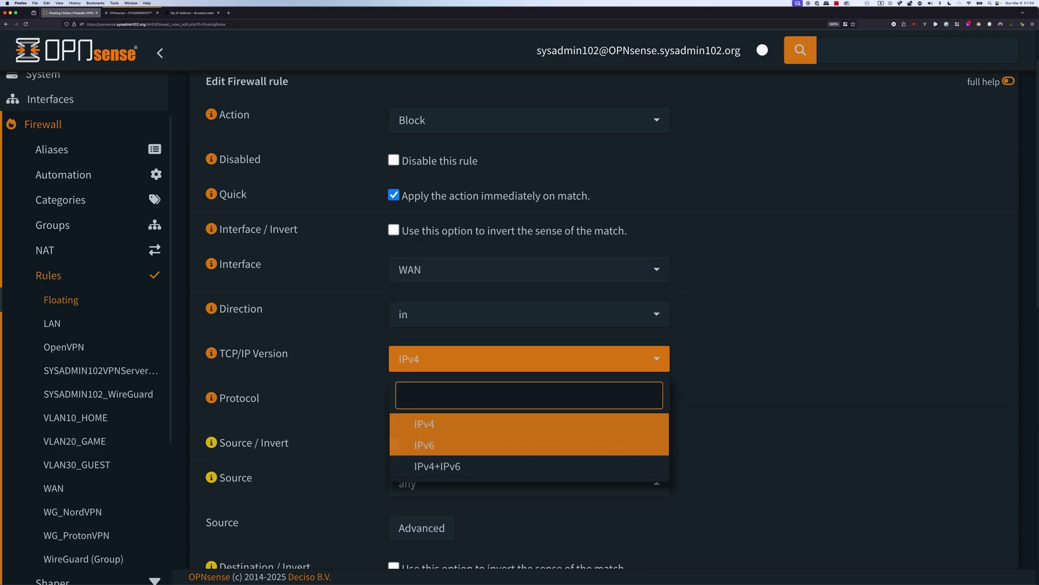
{"action": "left_click", "coordinate": [529, 424]}
{"action": "left_click", "coordinate": [529, 314]}
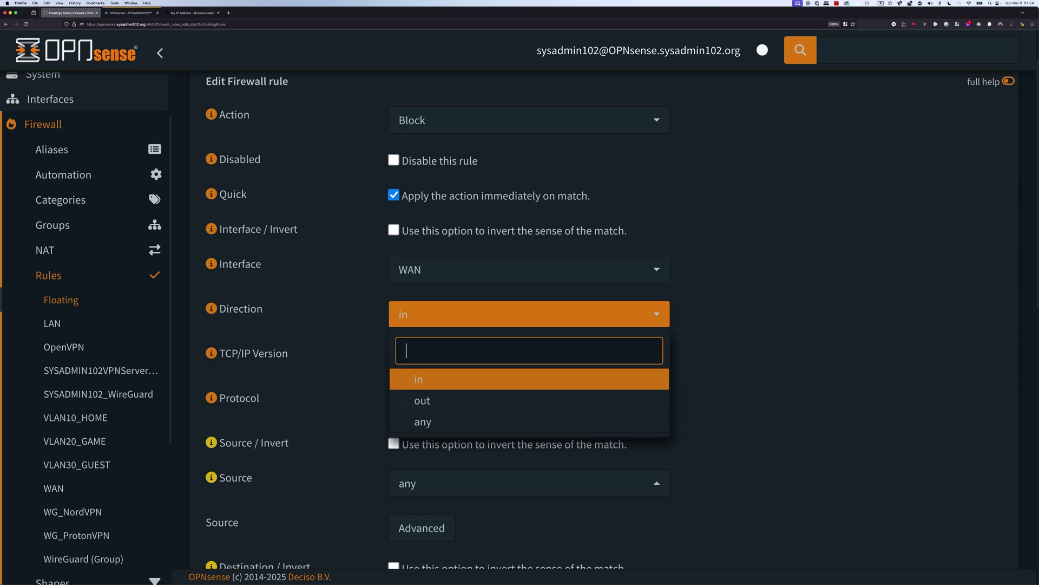
{"action": "key", "text": "Down"}
{"action": "key", "text": "Return"}
Save the IPv6 block rule with the remaining options at their defaults and apply the firewall changes.
{"action": "scroll", "coordinate": [604, 319], "scroll_direction": "down", "scroll_amount": 3}
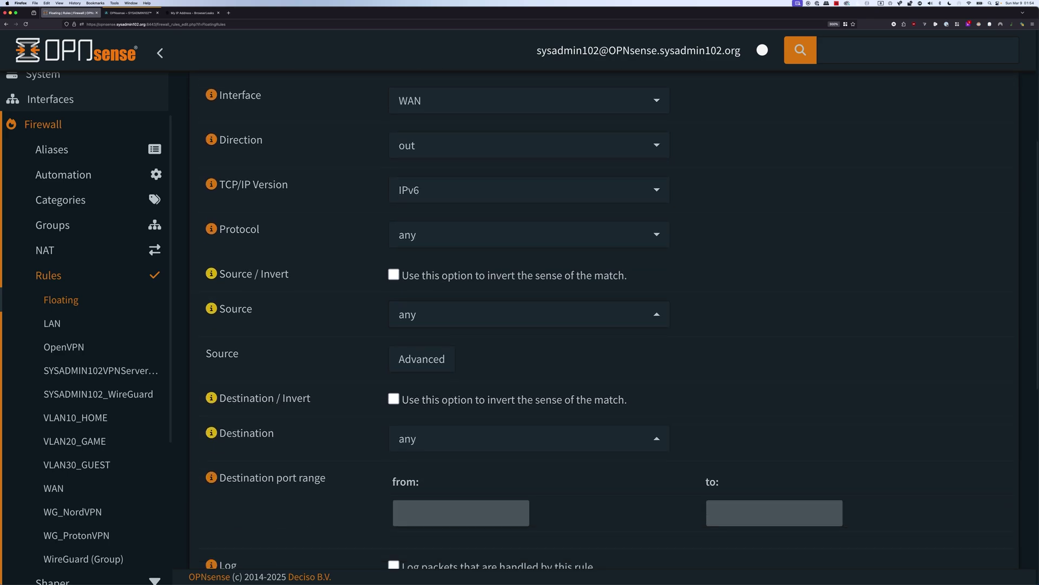
{"action": "scroll", "coordinate": [524, 324], "scroll_direction": "down", "scroll_amount": 3}
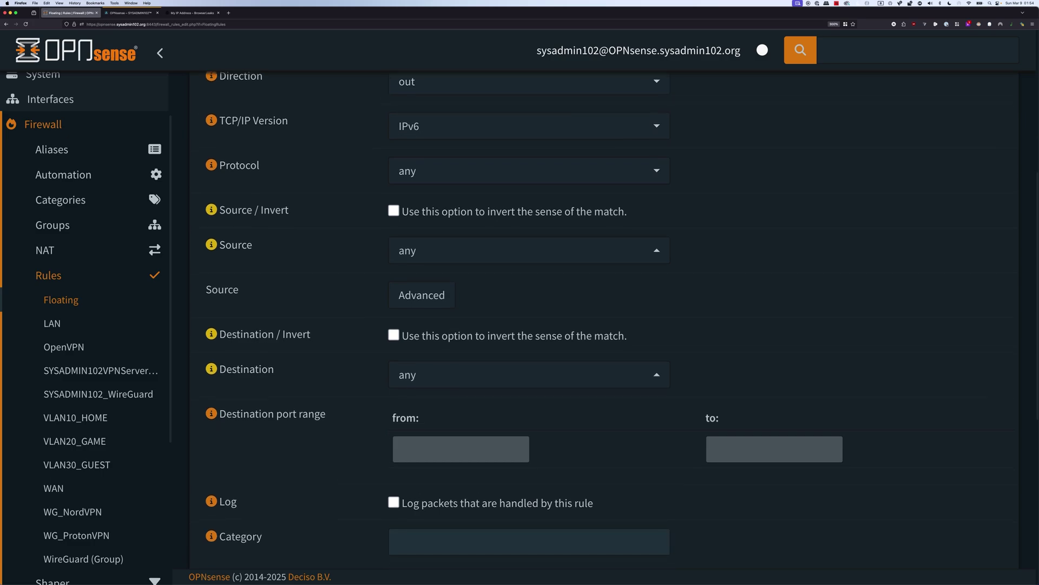
{"action": "scroll", "coordinate": [523, 325], "scroll_direction": "down", "scroll_amount": 9}
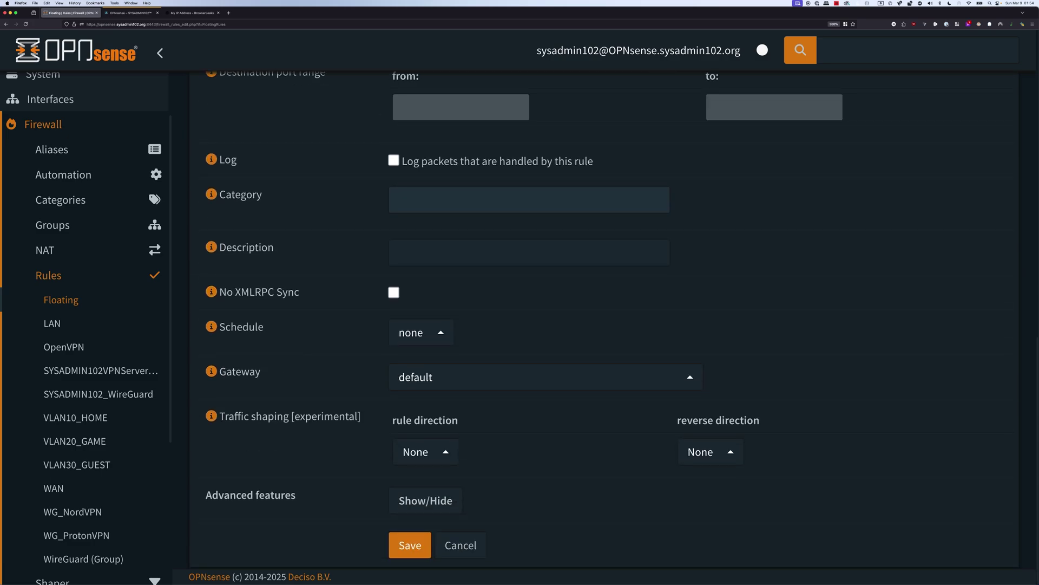
{"action": "left_click", "coordinate": [410, 544]}
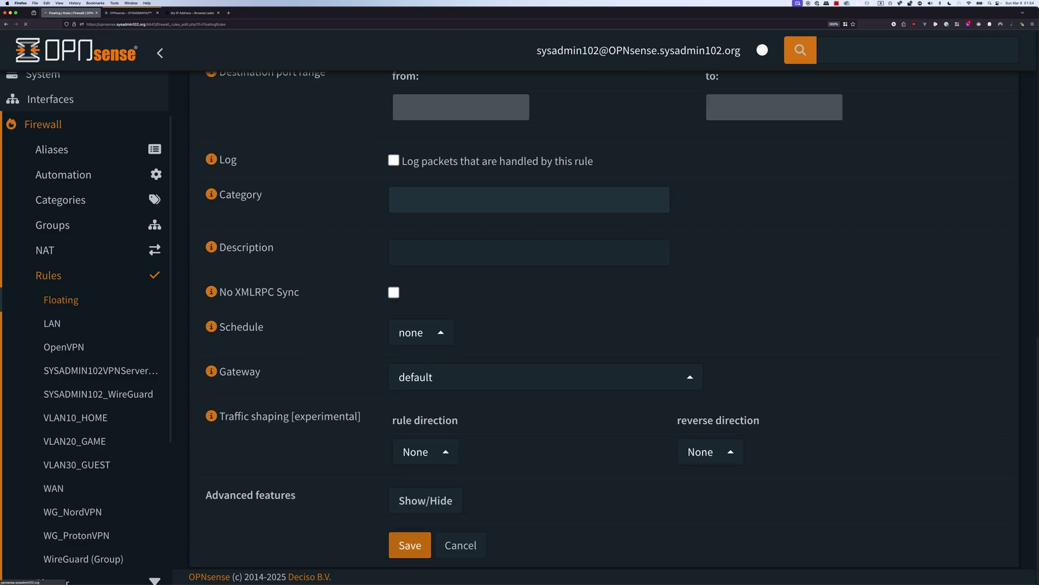
{"action": "left_click", "coordinate": [965, 153]}
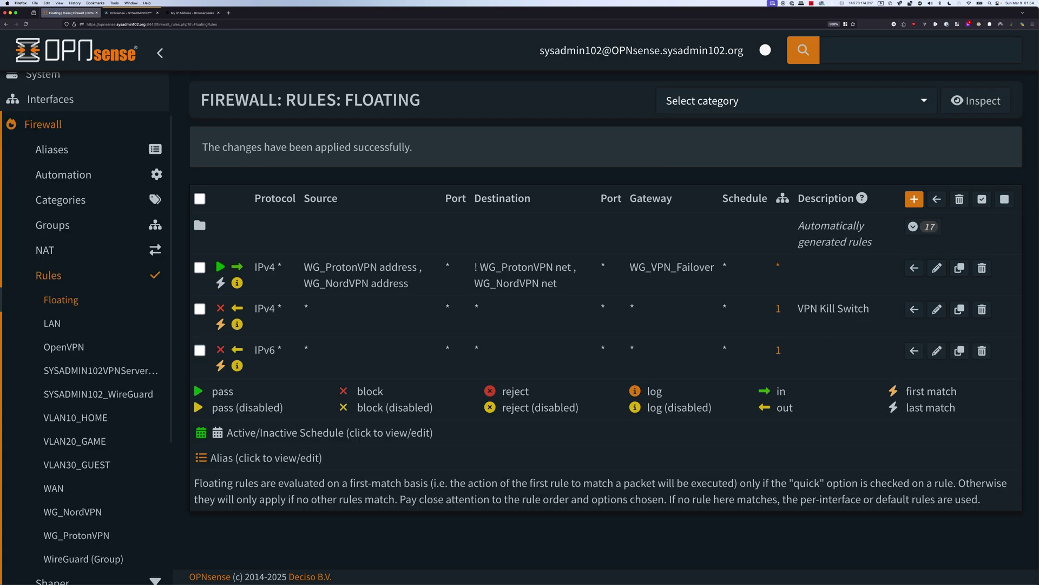
Reload the BrowserLeaks IP address page to recheck for an IPv6 leak.
{"action": "left_click", "coordinate": [192, 13]}
{"action": "left_click", "coordinate": [26, 24]}
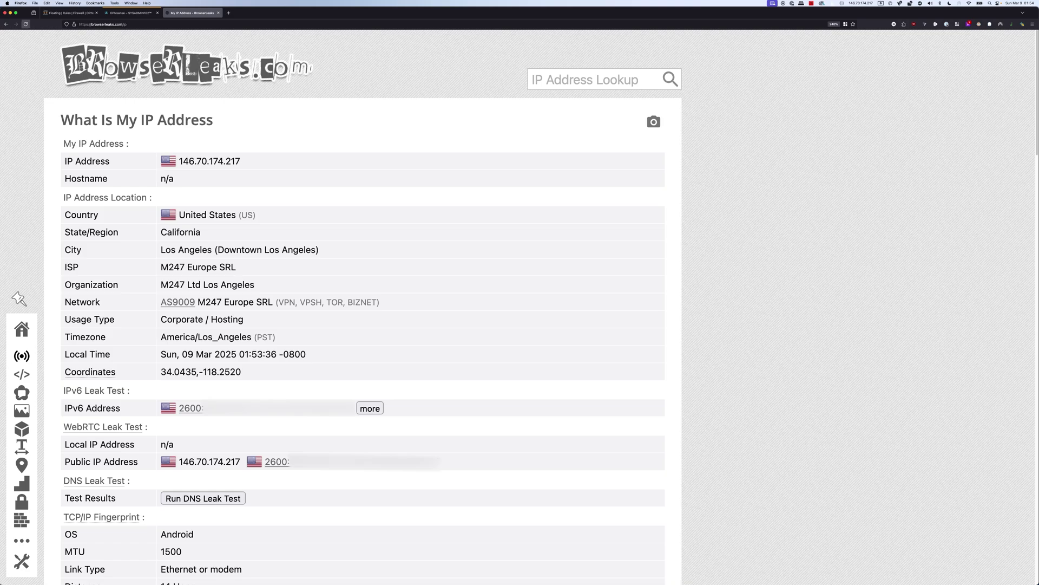